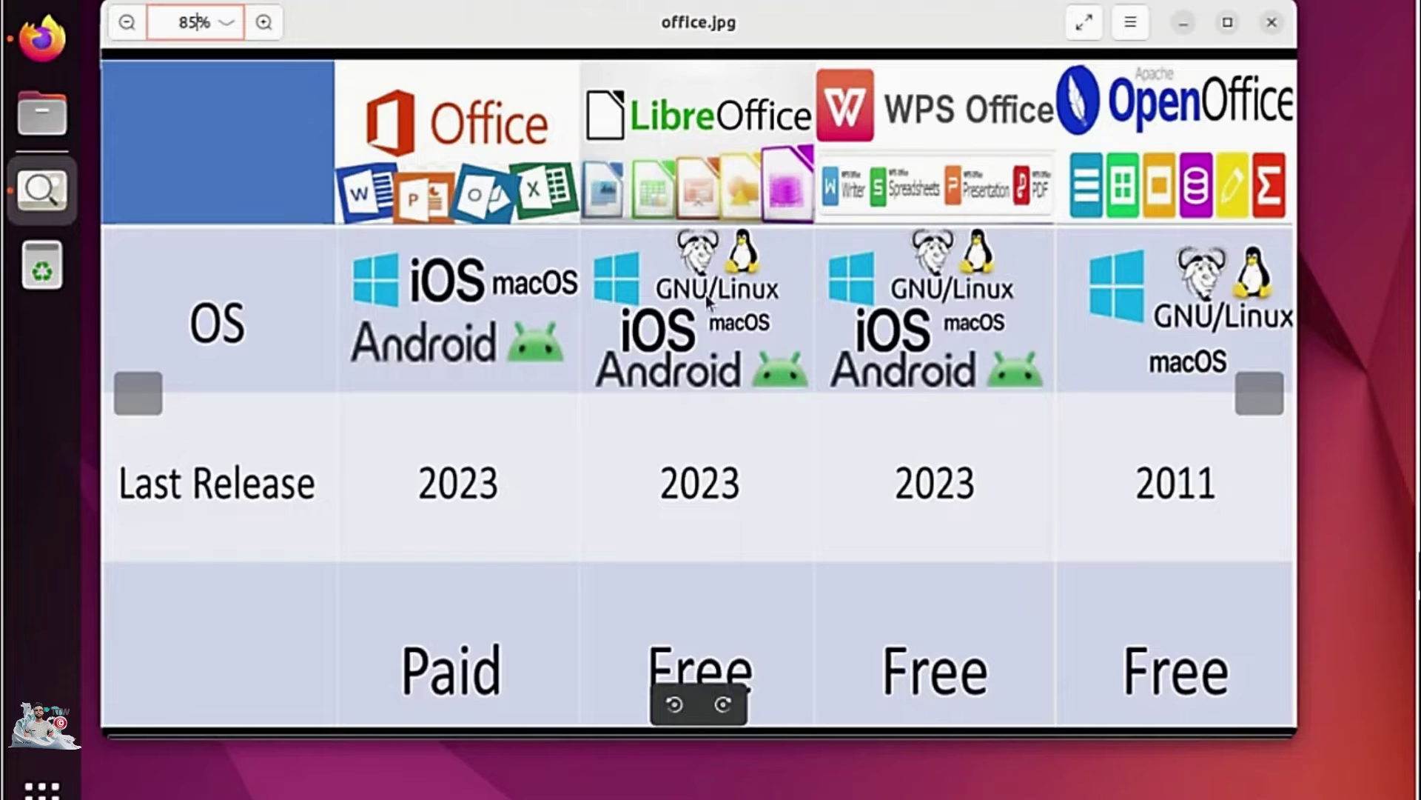
# Highlight the $149.99 Office Home & Student 2021 price and Microsoft 365's latest release date.
pyautogui.click(739, 634)
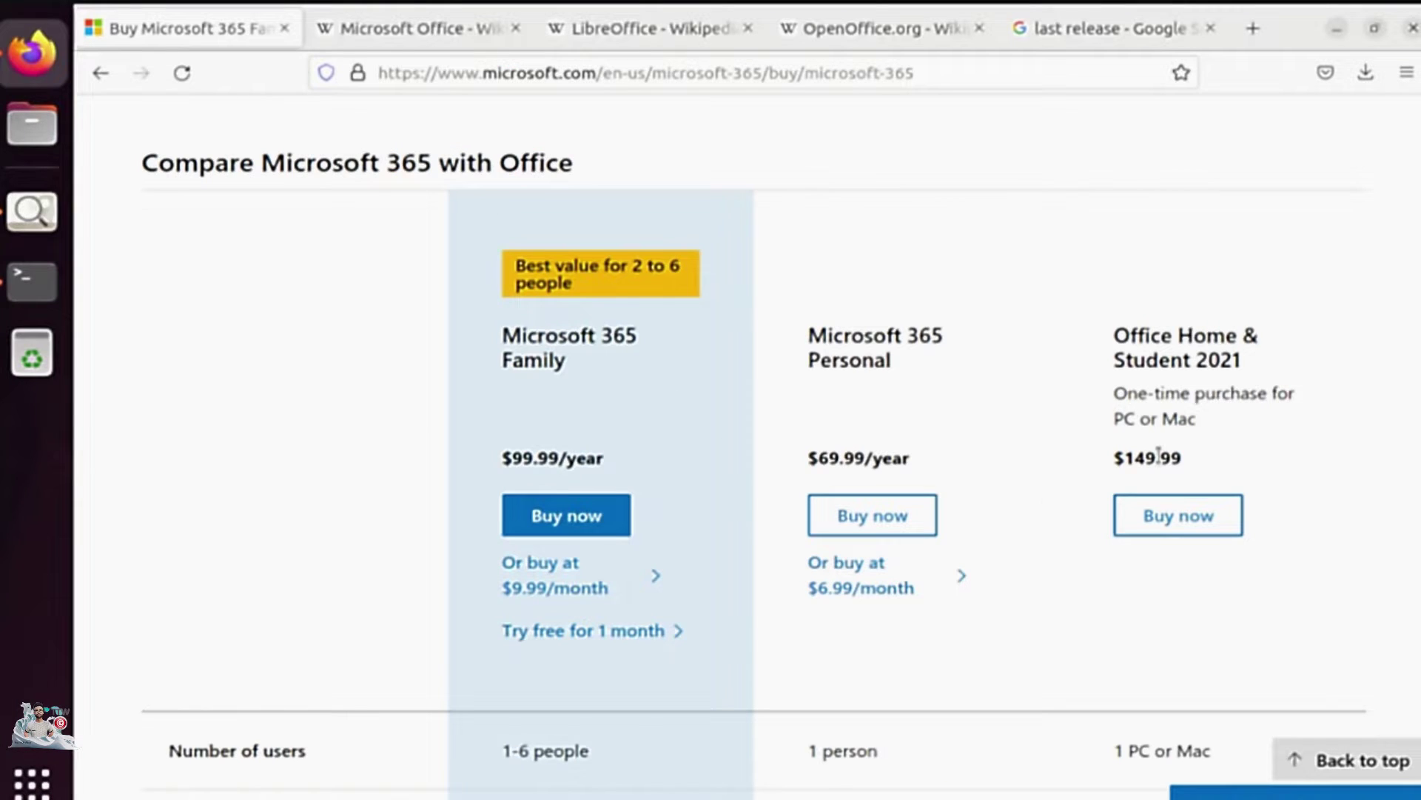
pyautogui.doubleClick(1148, 458)
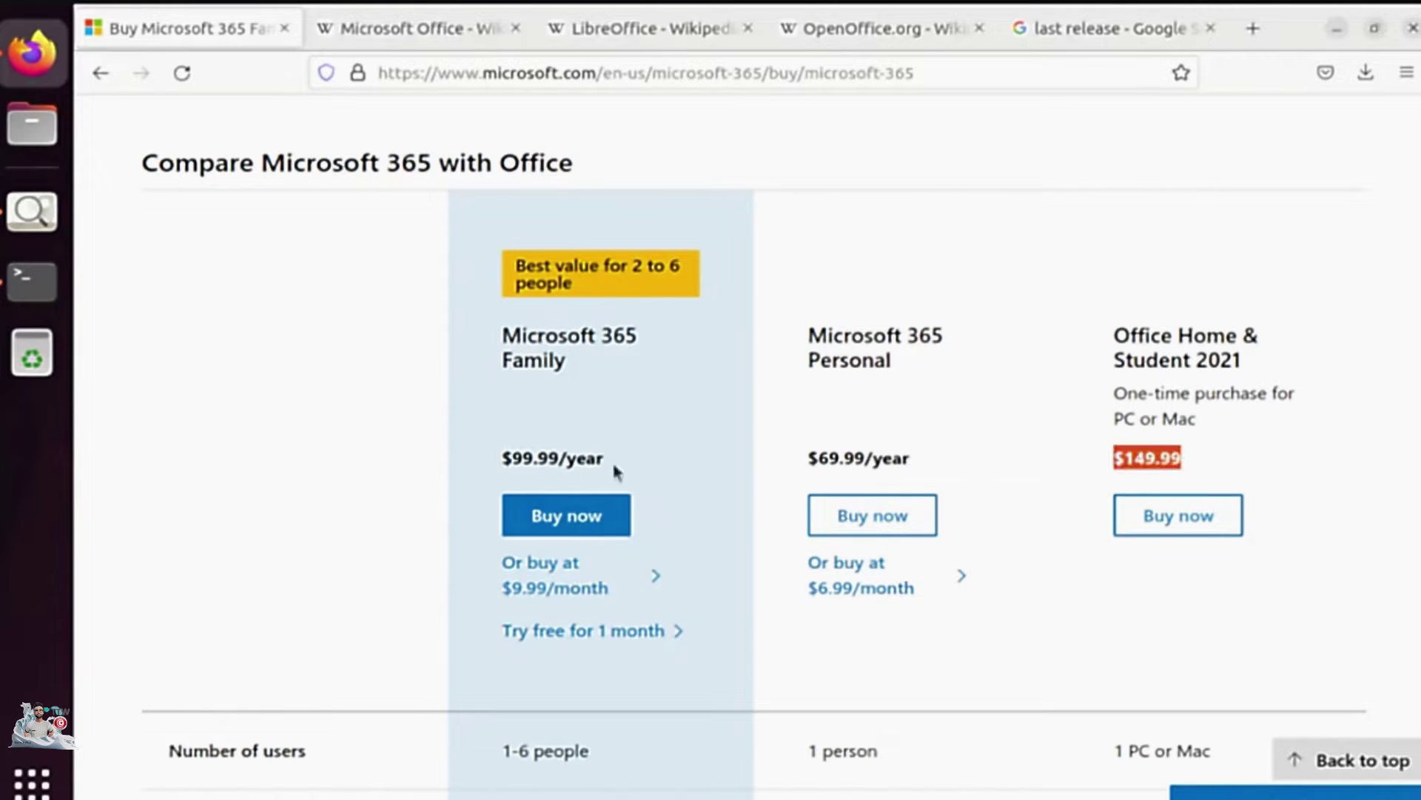
pyautogui.click(450, 34)
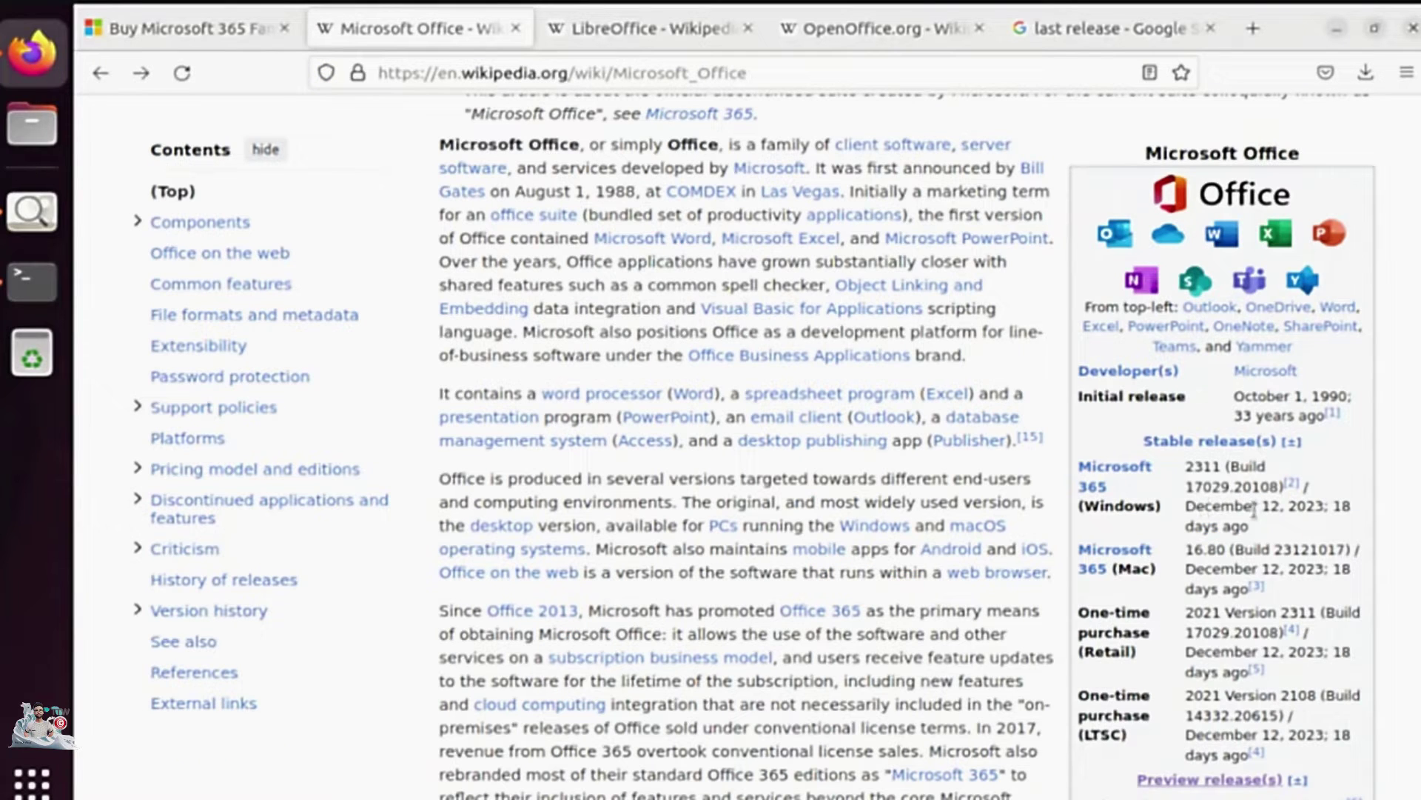
pyautogui.moveTo(1297, 511); pyautogui.dragTo(1211, 506)
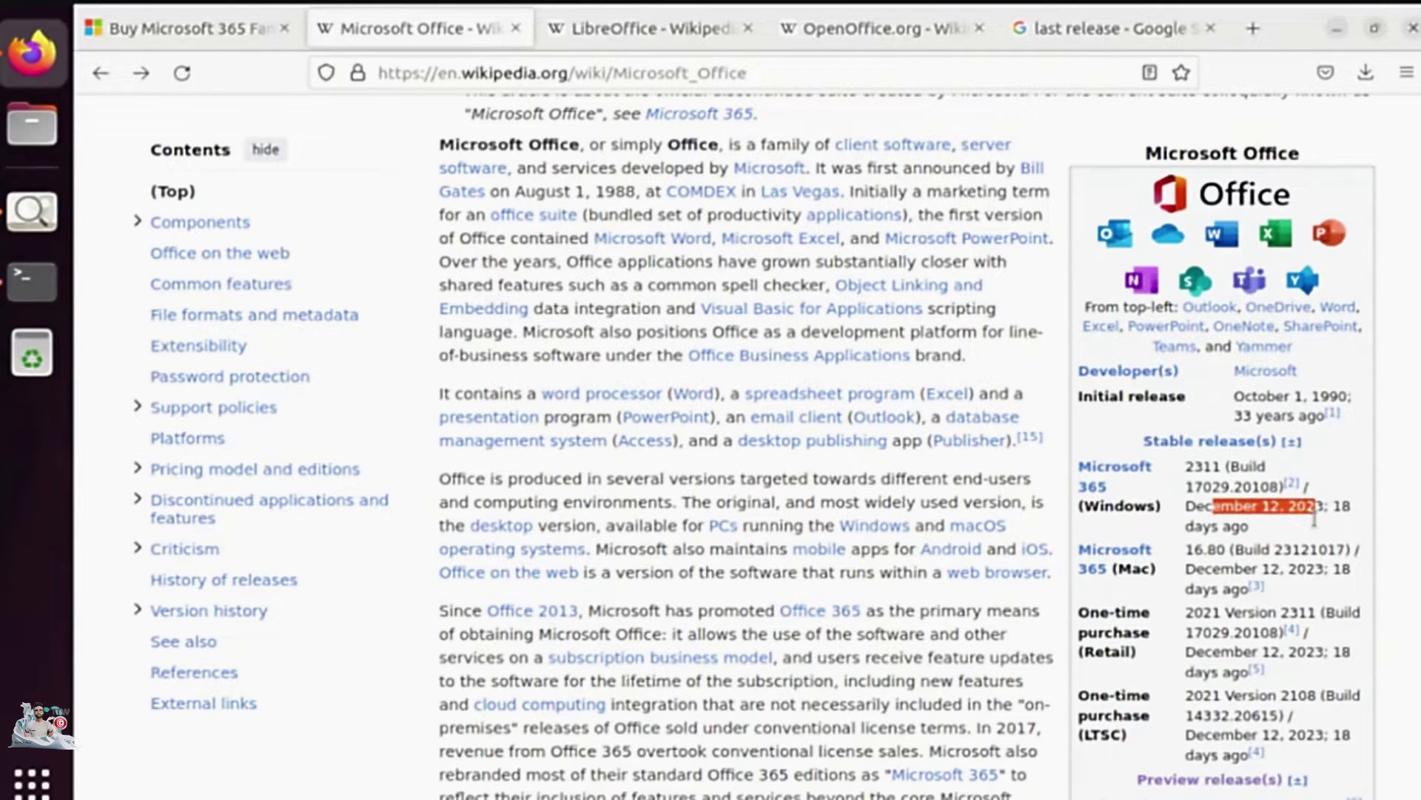
pyautogui.moveTo(1315, 518); pyautogui.dragTo(1352, 523)
# Highlight the WPS Office release date and OpenOffice.org's 17 January 2011 final release date.
pyautogui.hotkey('ctrl', 'Tab')
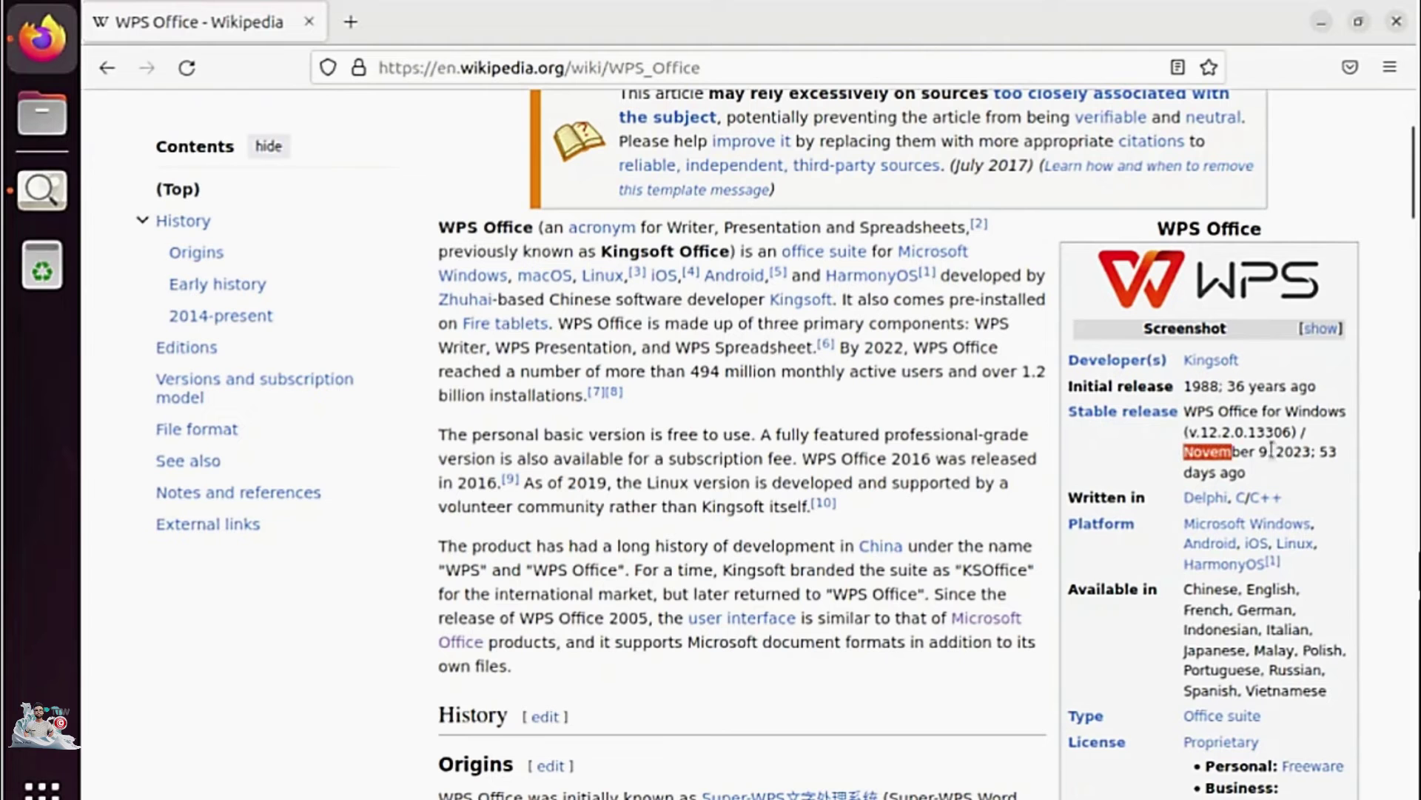
pyautogui.moveTo(1325, 454); pyautogui.dragTo(1231, 451)
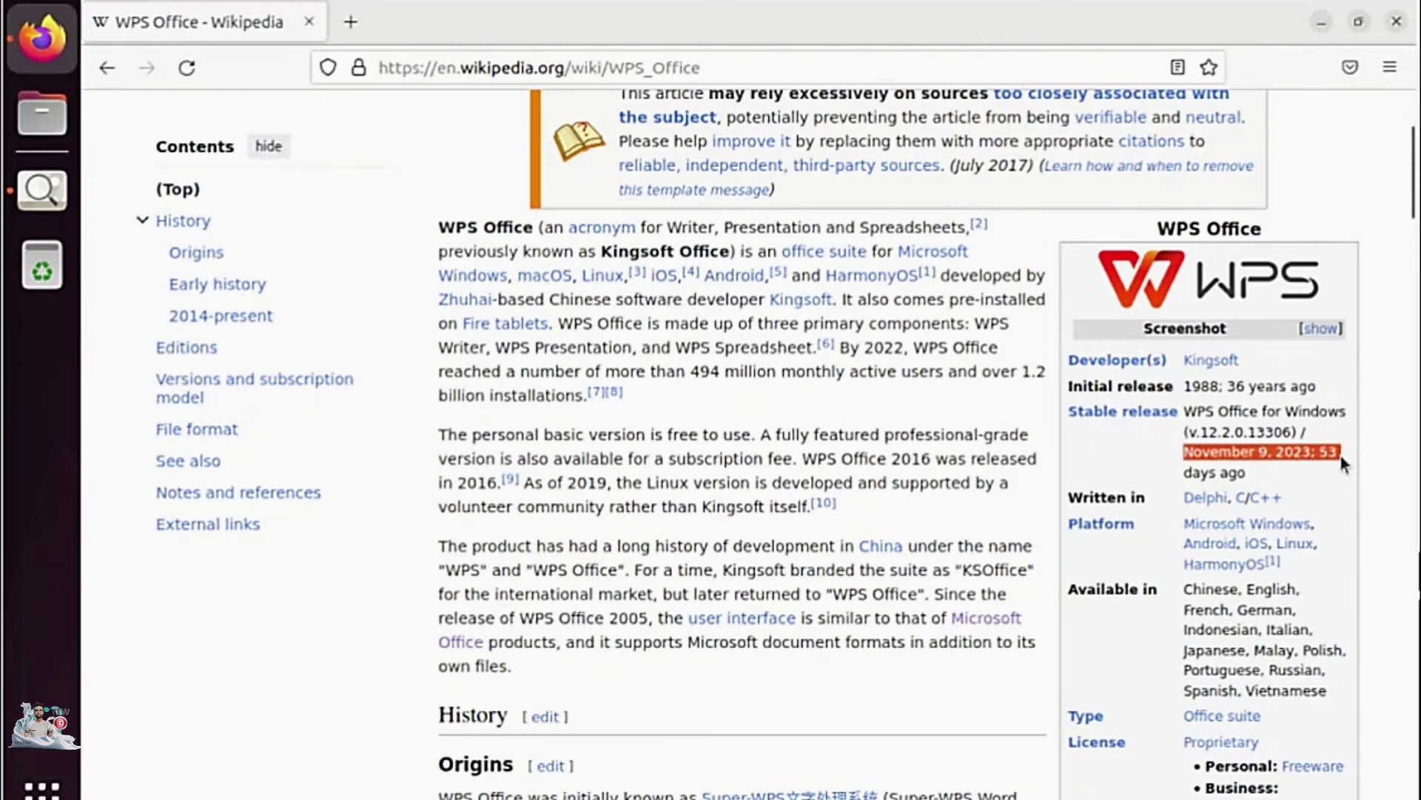
pyautogui.click(859, 37)
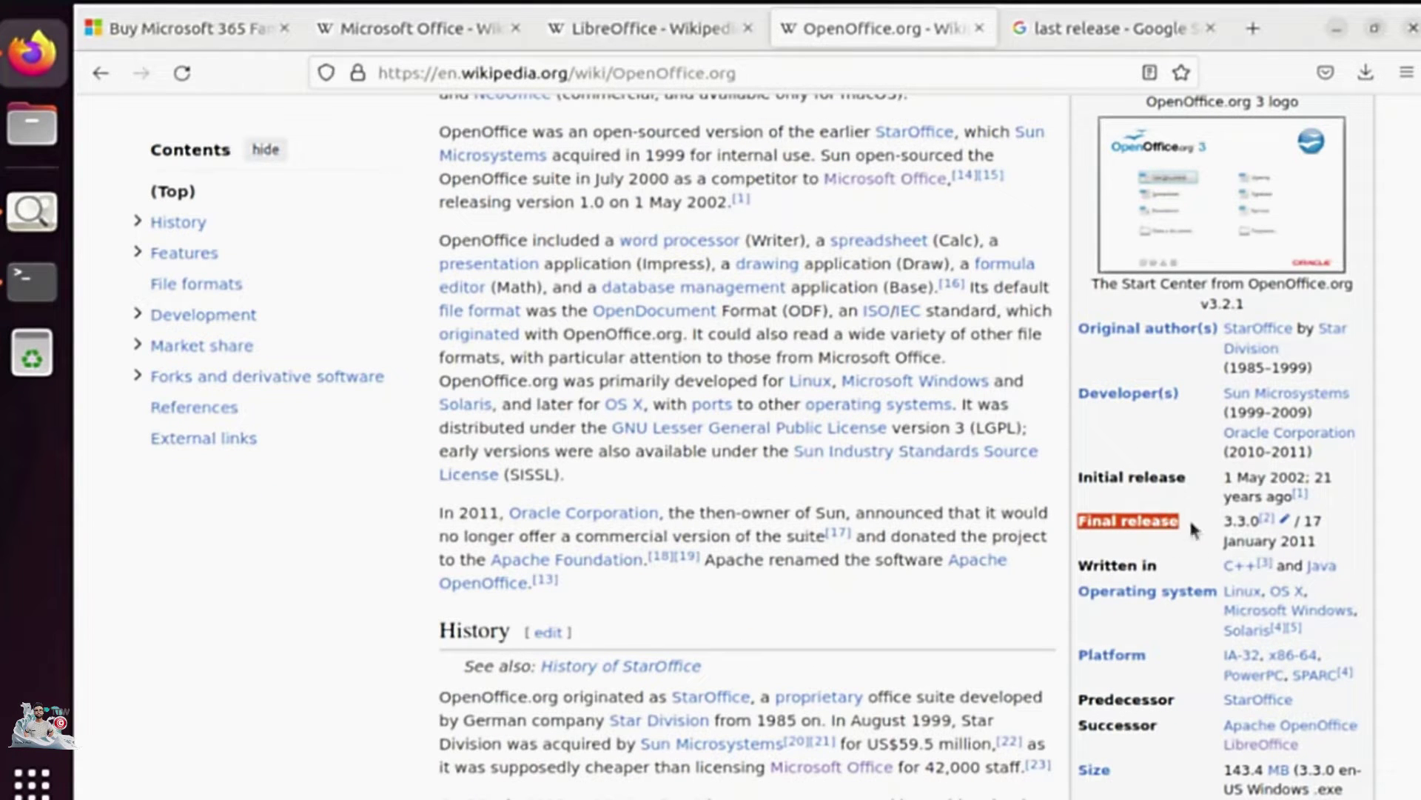
pyautogui.moveTo(1304, 520); pyautogui.dragTo(1325, 541)
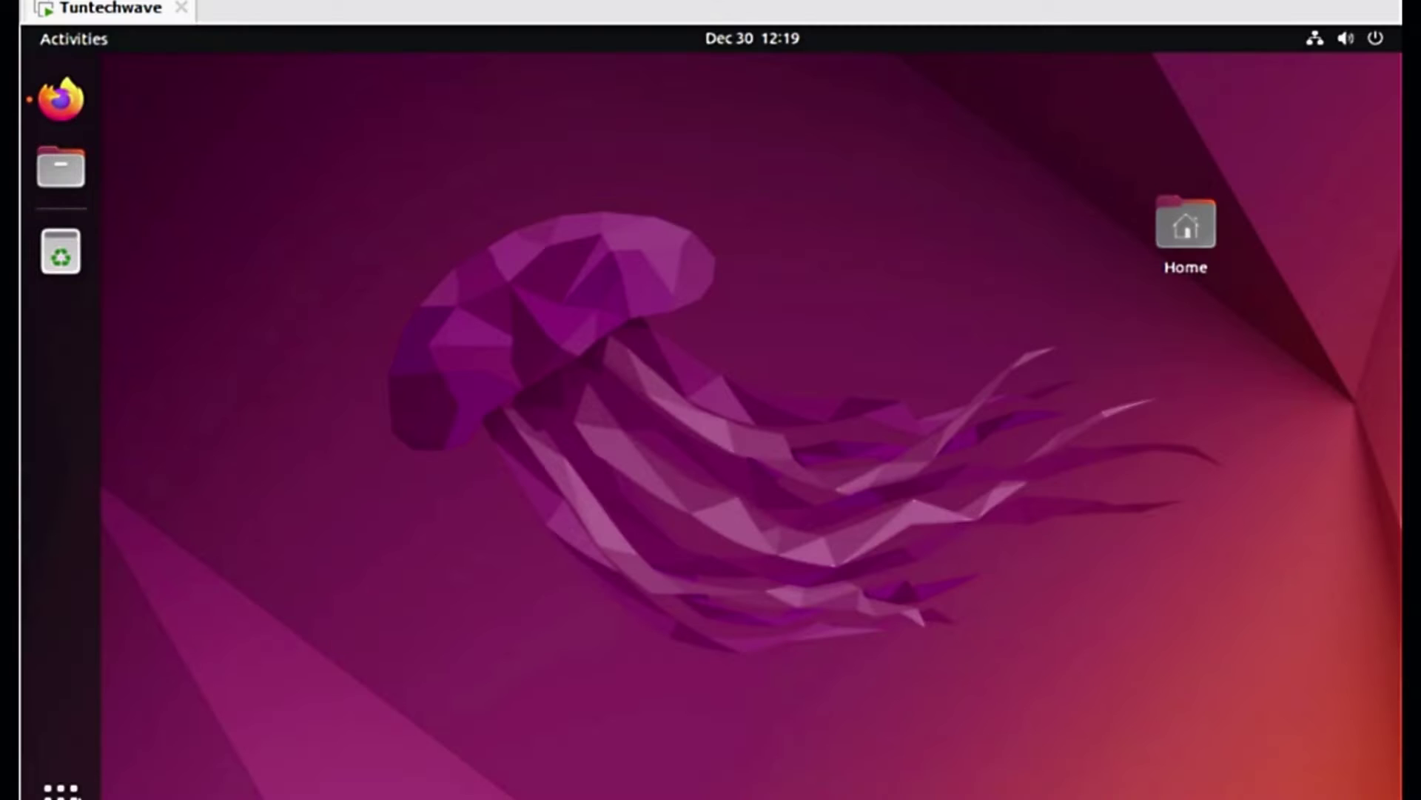
pyautogui.click(61, 788)
pyautogui.click(714, 378)
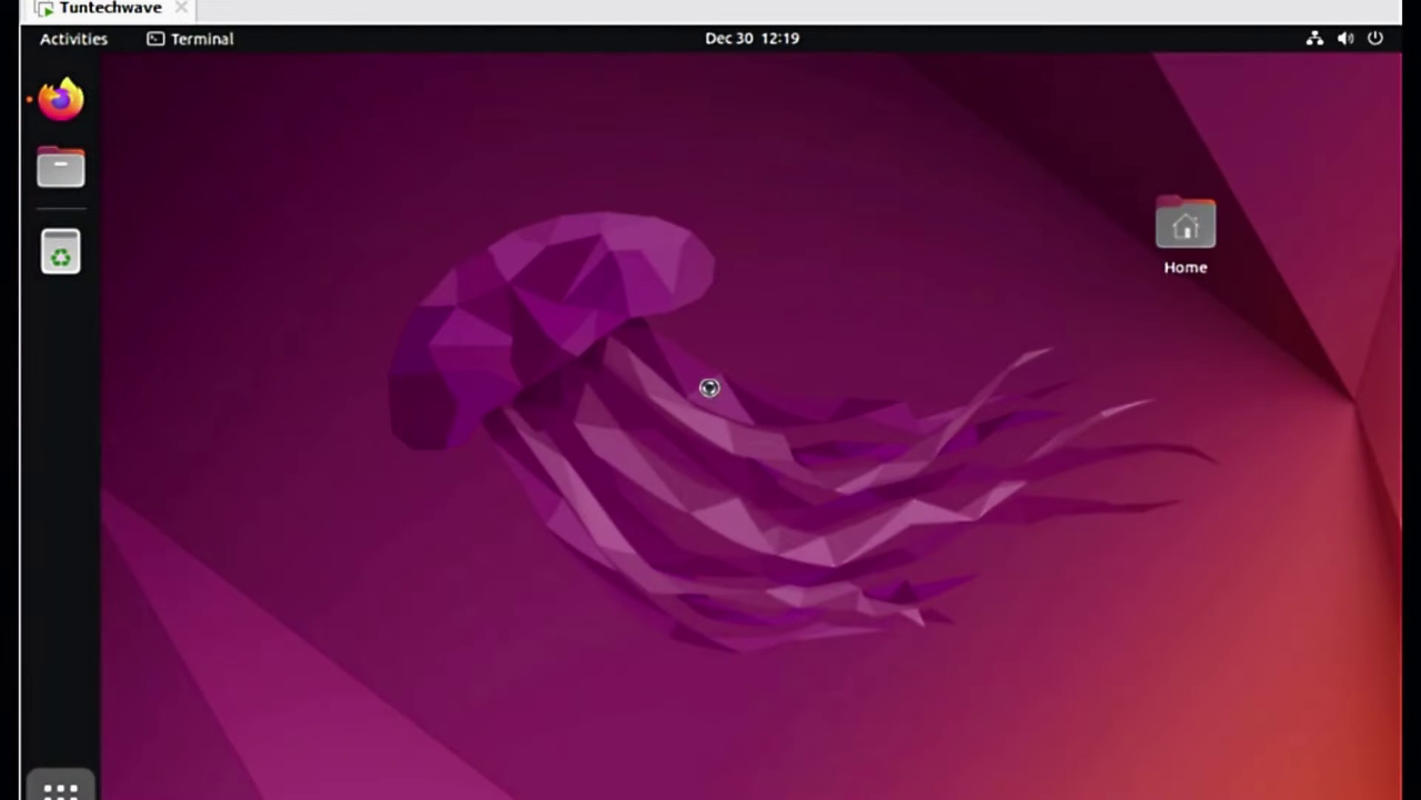
# Become root with sudo su, entering the account password, and run sudo apt update.
pyautogui.write('sudo su')
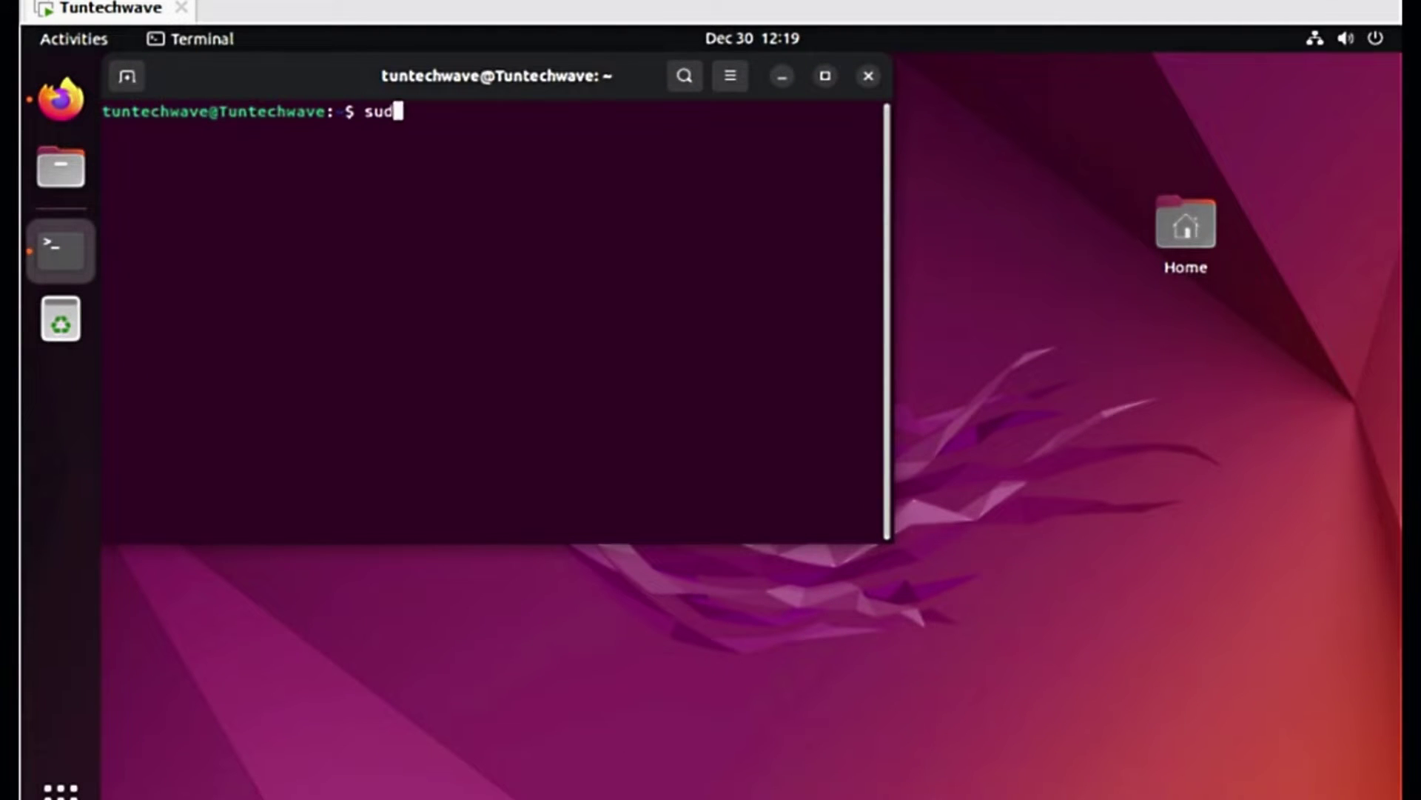
pyautogui.press('Return')
pyautogui.press('Return')
pyautogui.hotkey('ctrl', 'l')
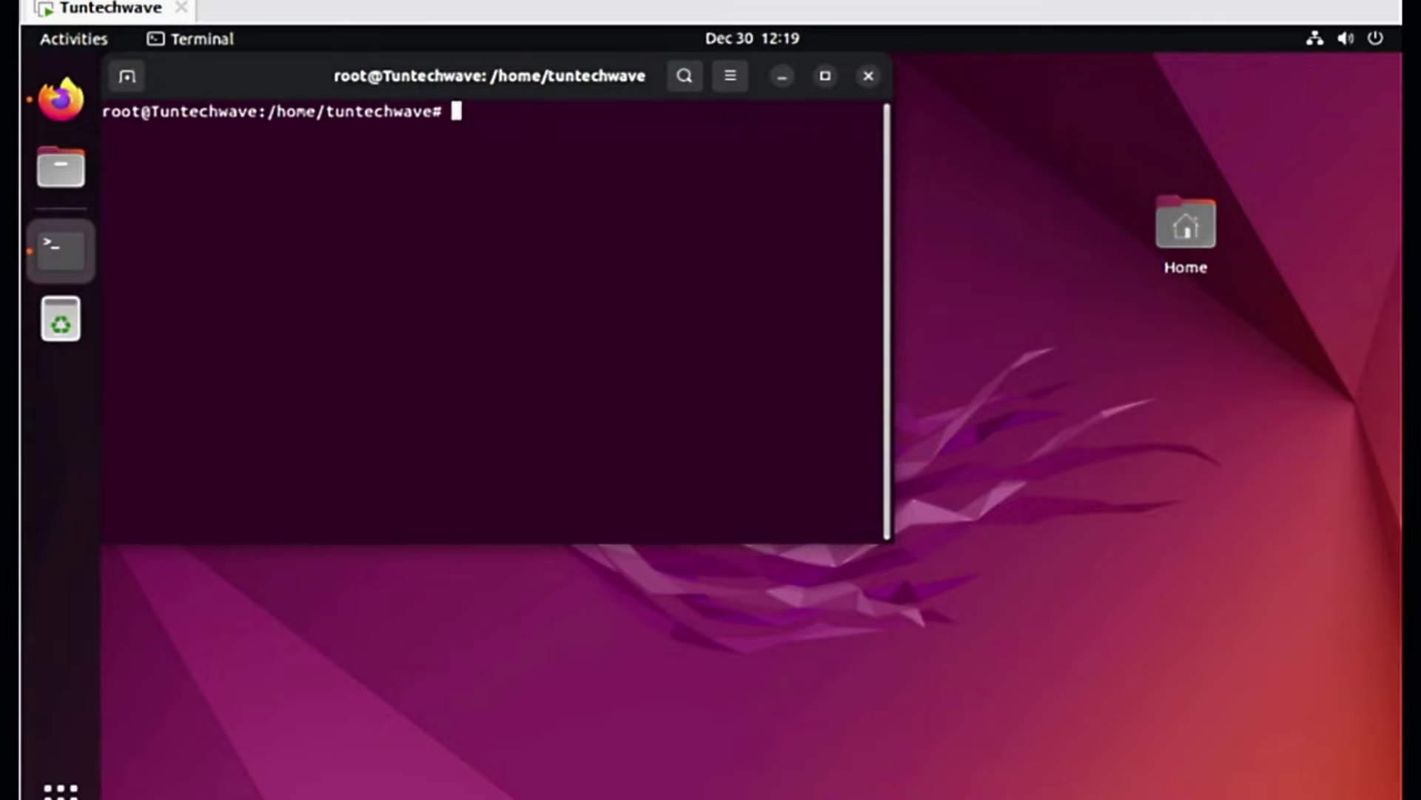
pyautogui.write('sudo apt update')
pyautogui.press('Return')
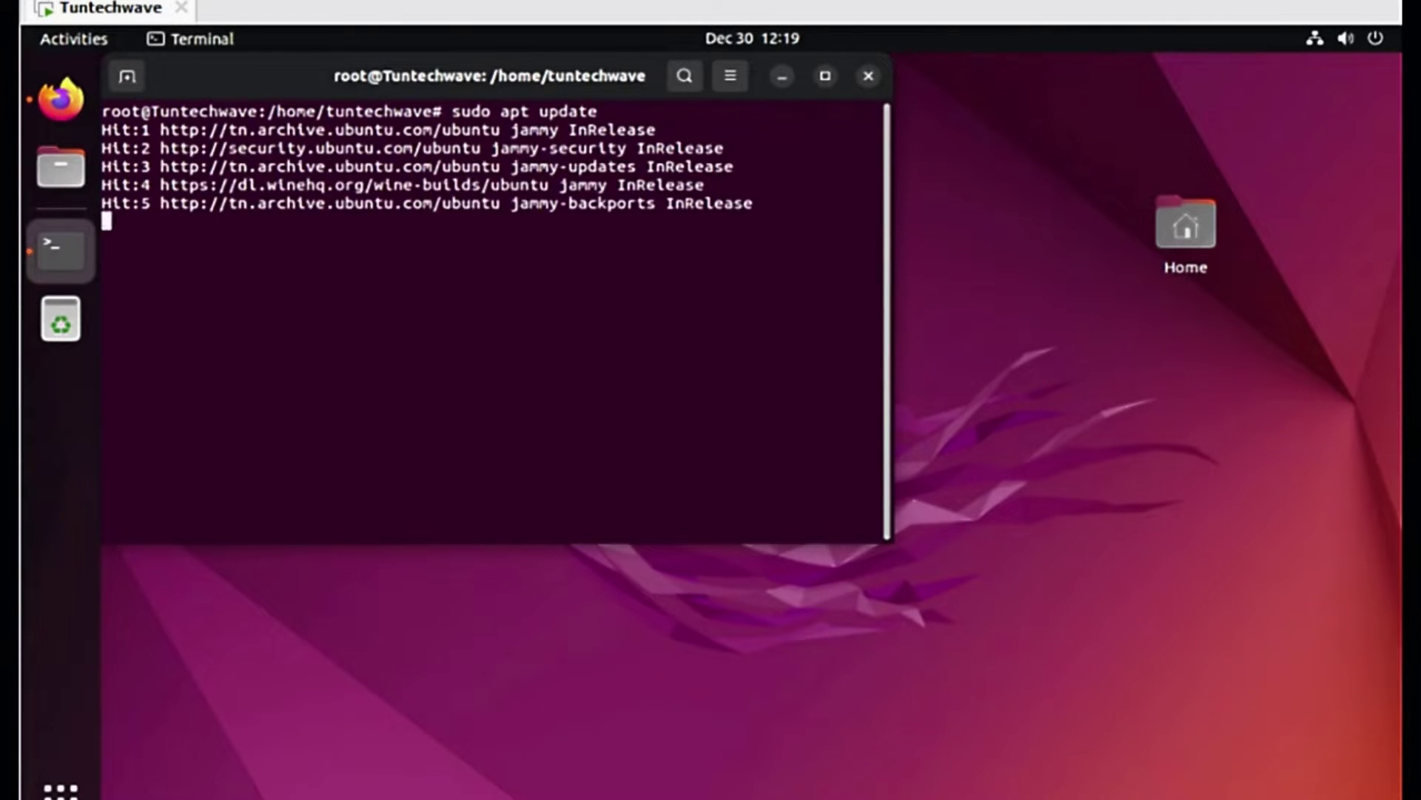
# Upgrade all system packages with sudo apt upgrade, answering y, then clear the terminal.
pyautogui.press('Up')
pyautogui.press('BackSpace')
pyautogui.press('BackSpace')
pyautogui.press('BackSpace')
pyautogui.press('BackSpace')
pyautogui.write('grade')
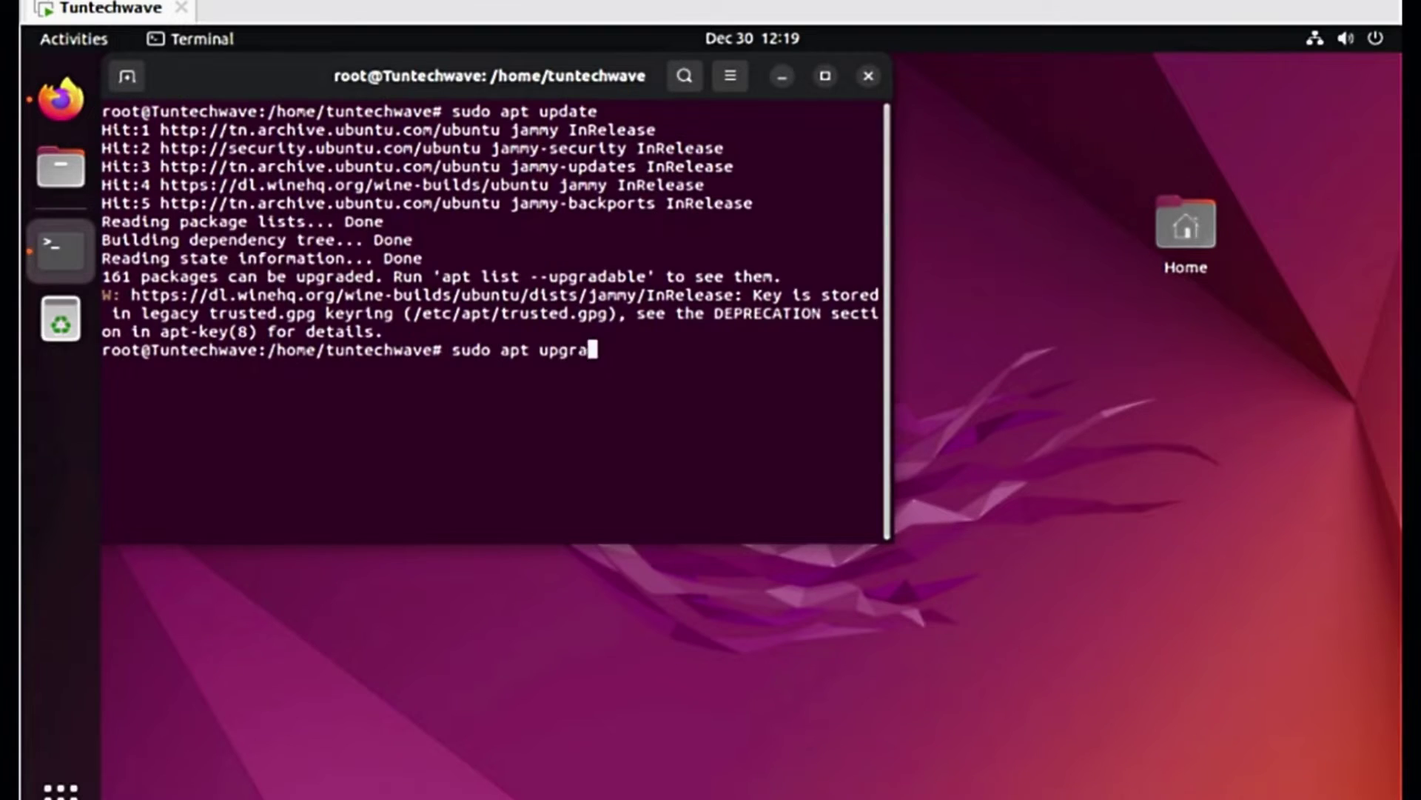
pyautogui.press('Return')
pyautogui.write('y')
pyautogui.press('Return')
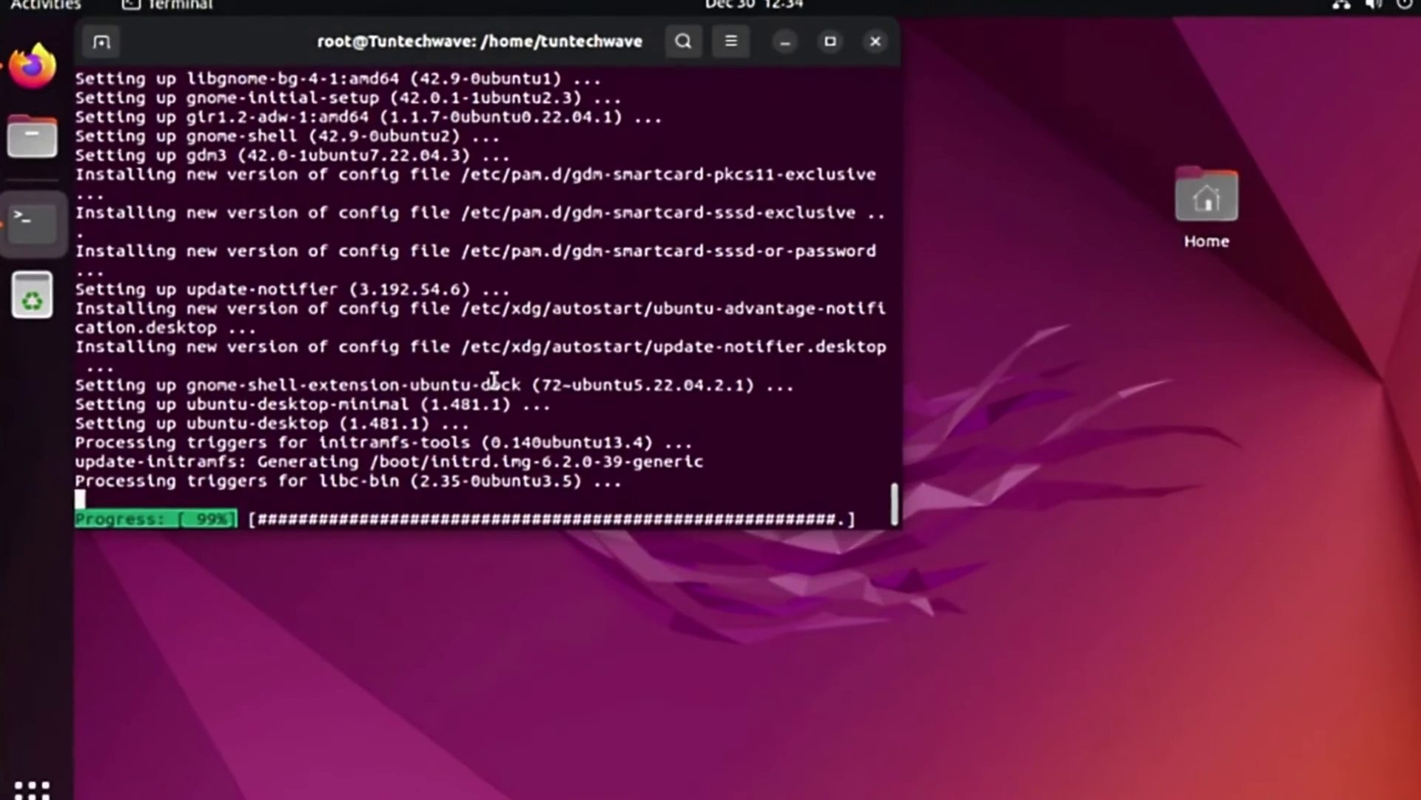
pyautogui.write('clear')
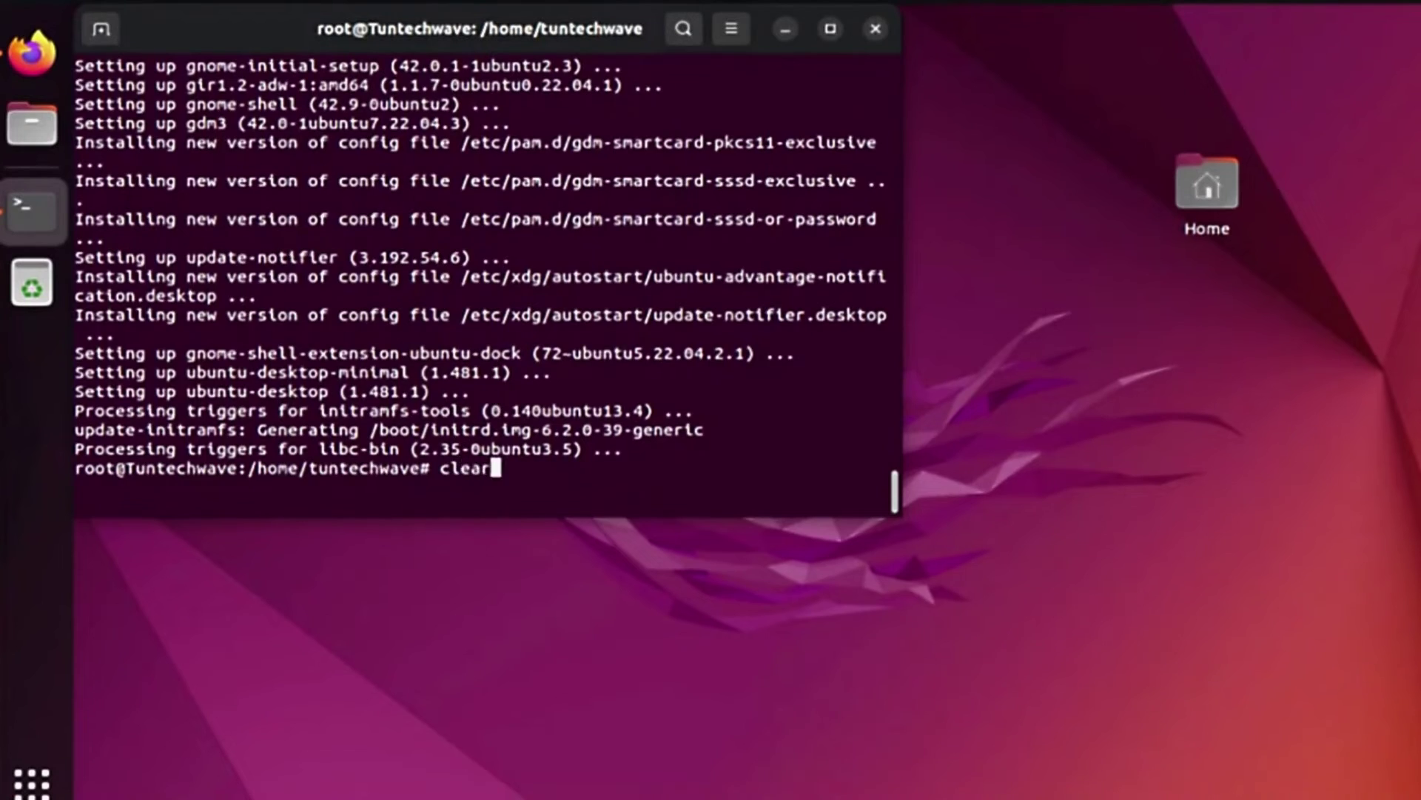
pyautogui.press('Return')
# Install LibreOffice's 114 packages with sudo apt install libreoffice, confirming with y.
pyautogui.write('sudo apt')
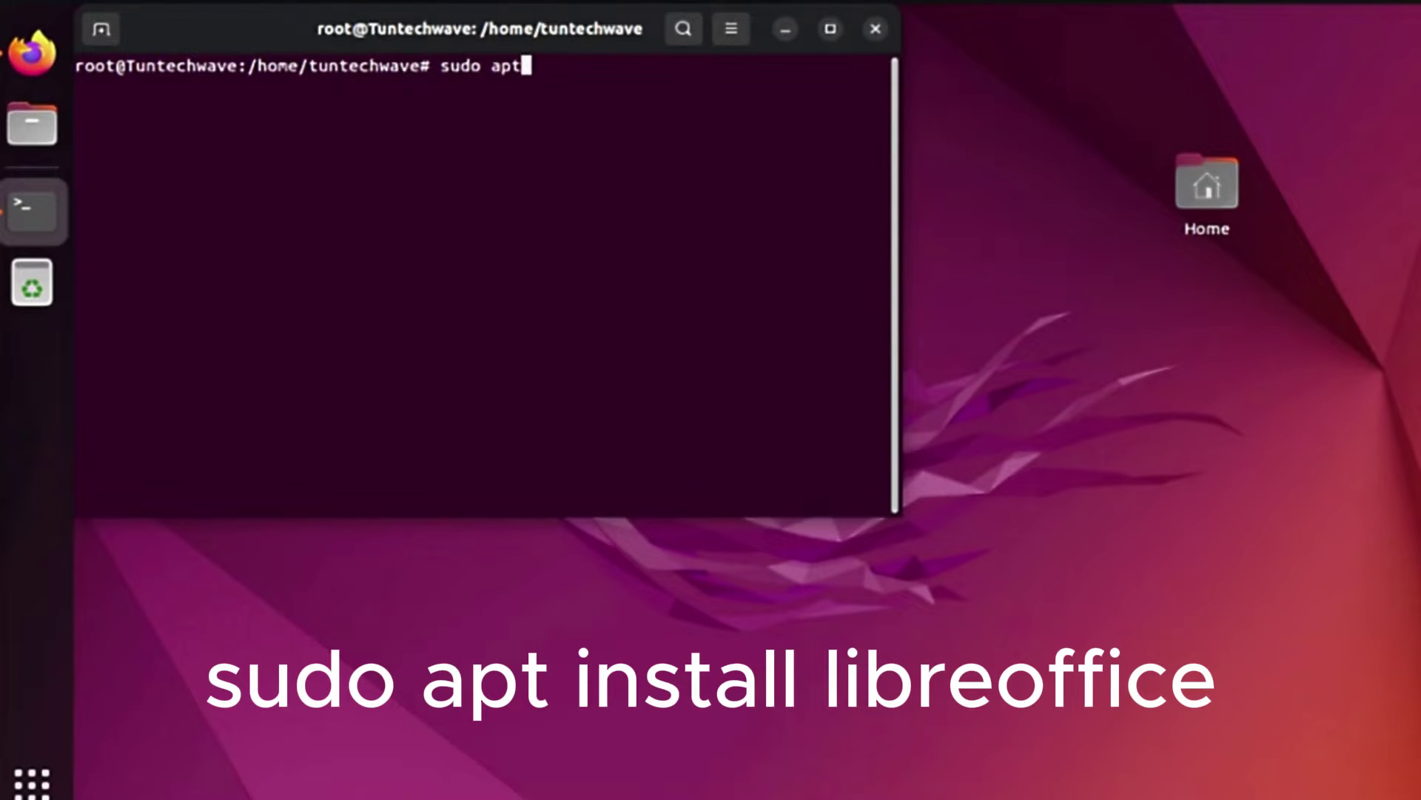
pyautogui.write(' install libre')
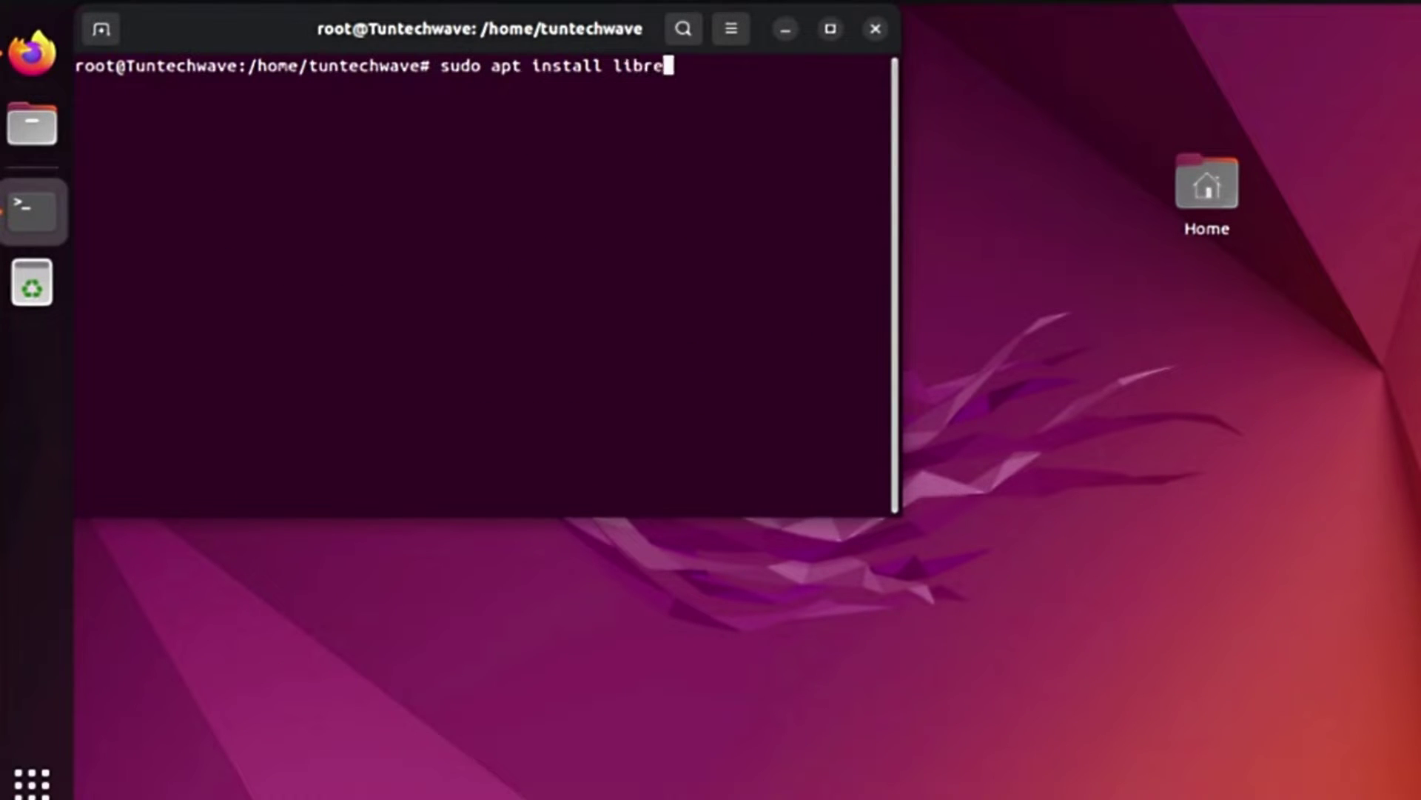
pyautogui.write('office')
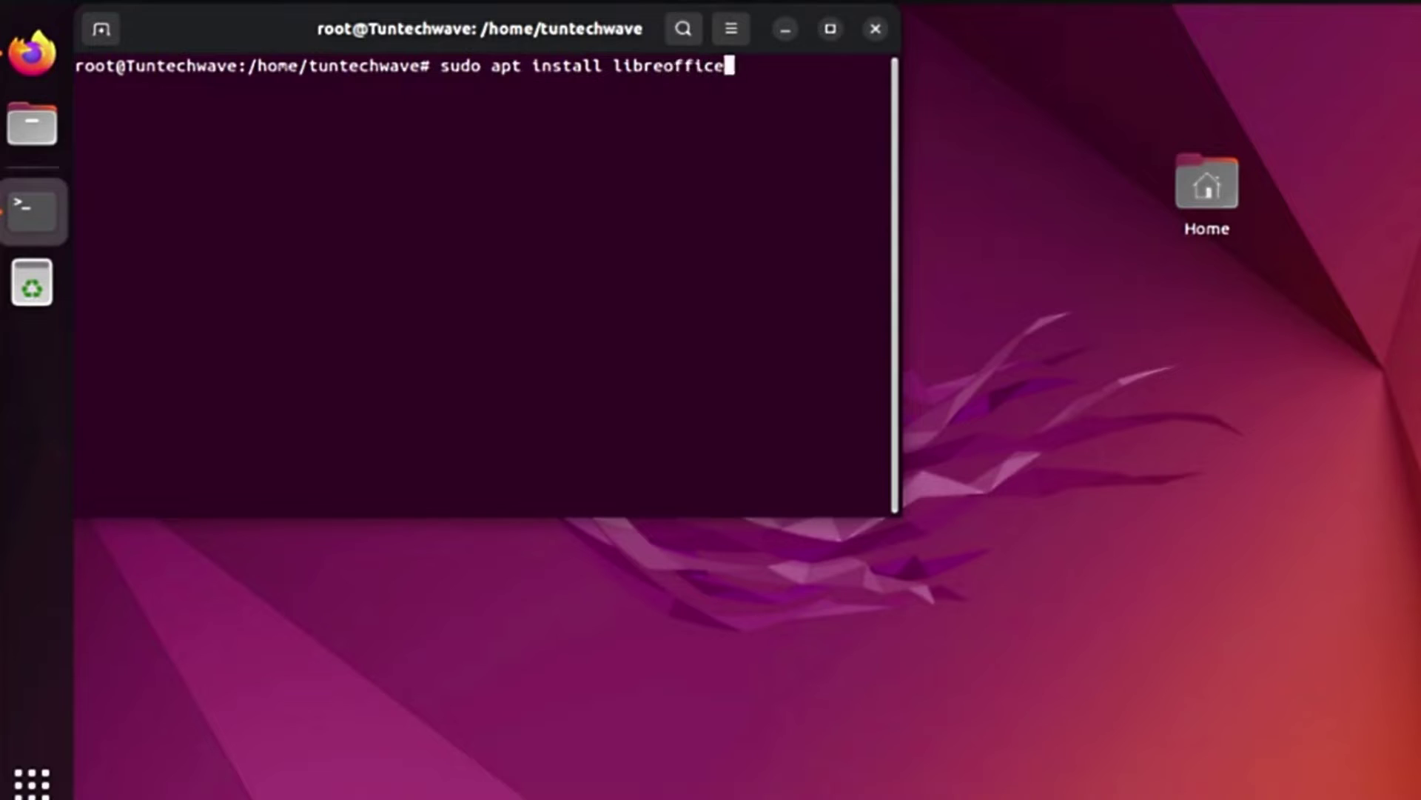
pyautogui.press('Return')
pyautogui.write('y')
pyautogui.press('Return')
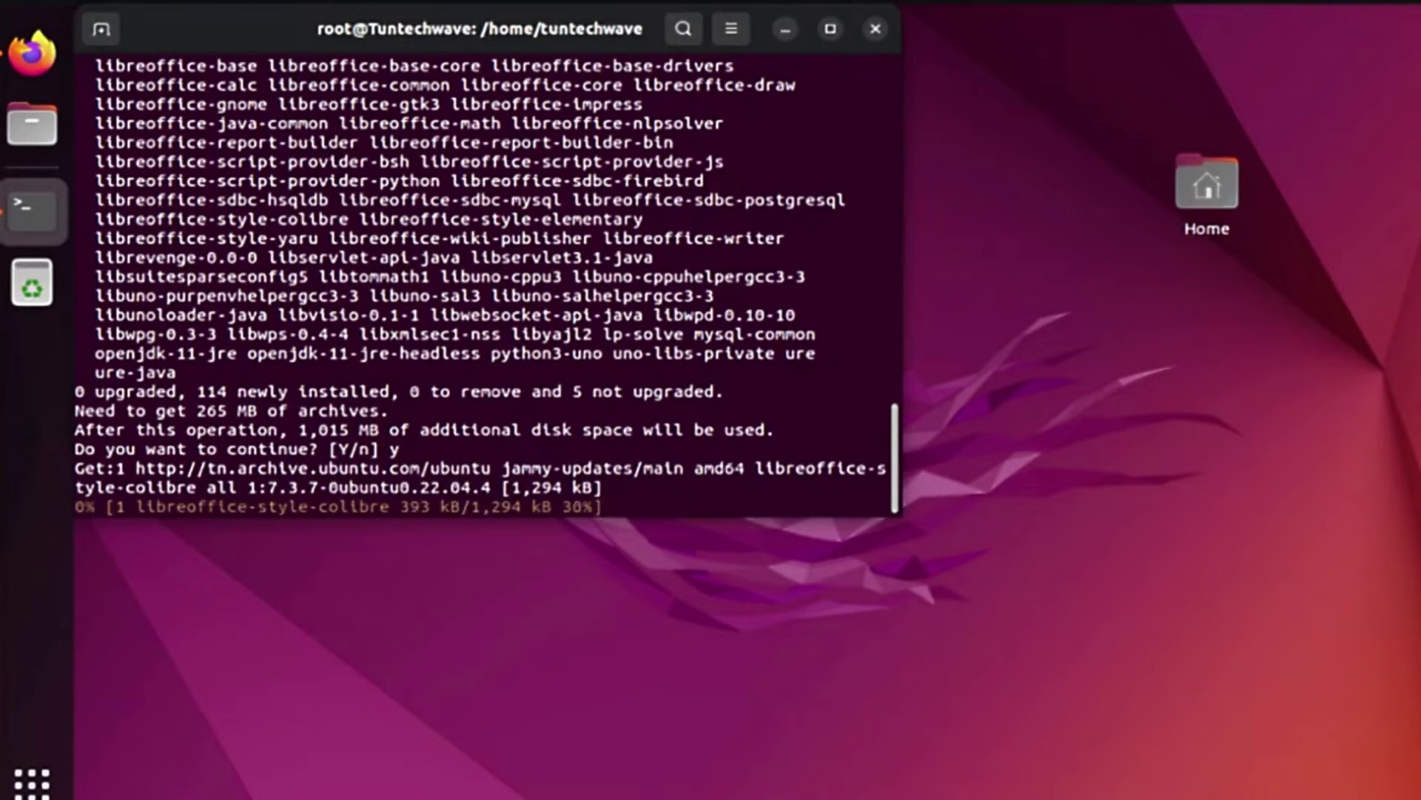
pyautogui.moveTo(903, 517); pyautogui.dragTo(1104, 657)
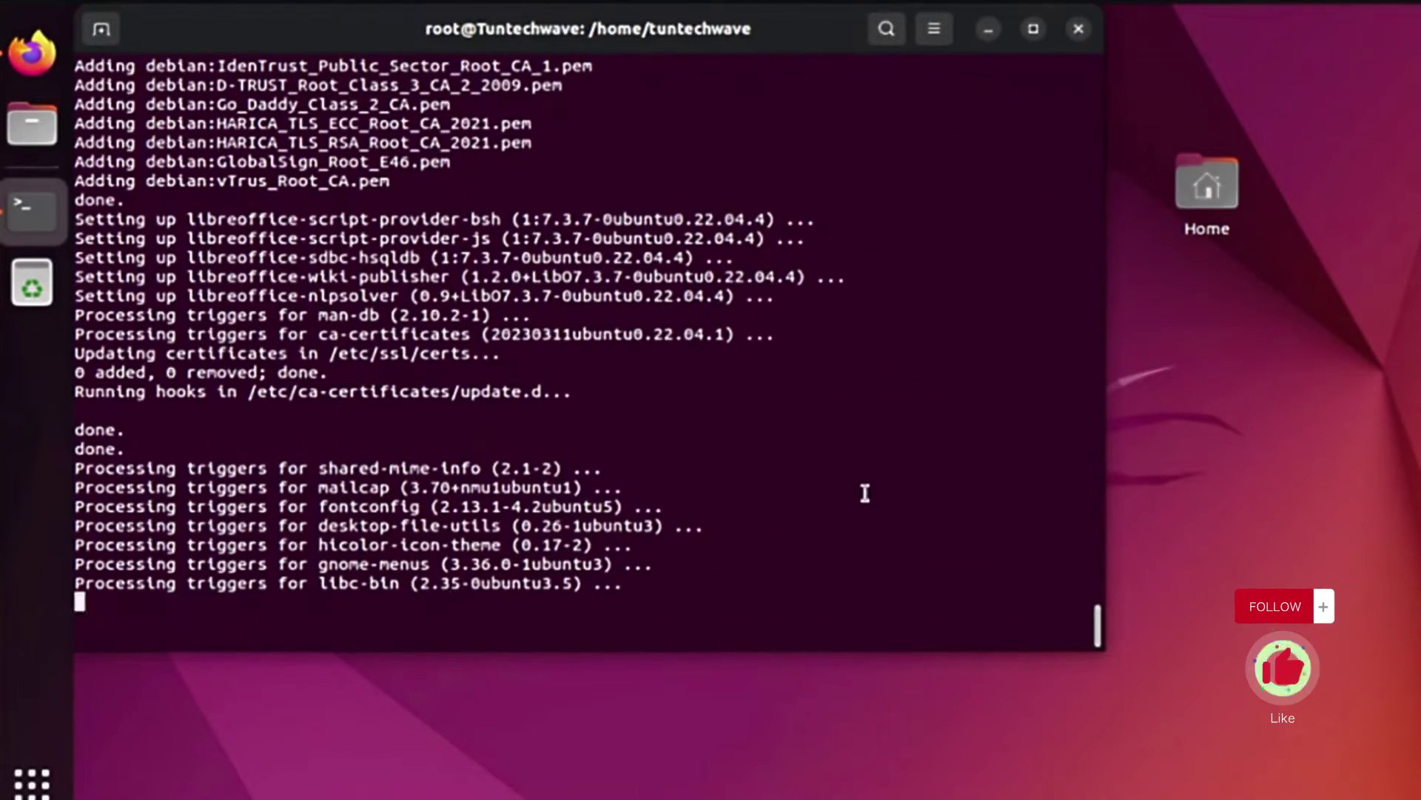
pyautogui.click(34, 785)
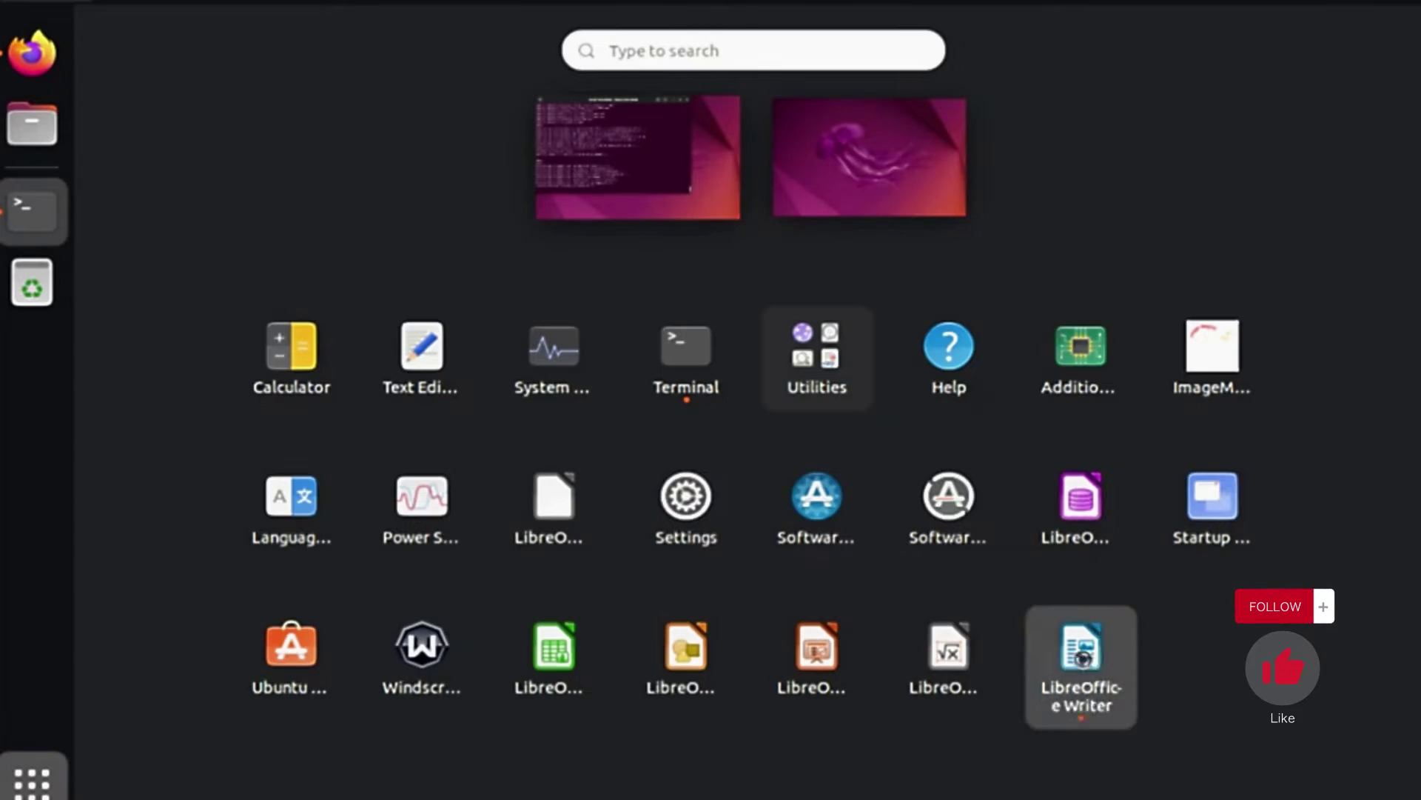
# Launch LibreOffice Writer, turn off and dismiss the tip of the day, and type 'test'.
pyautogui.click(1080, 648)
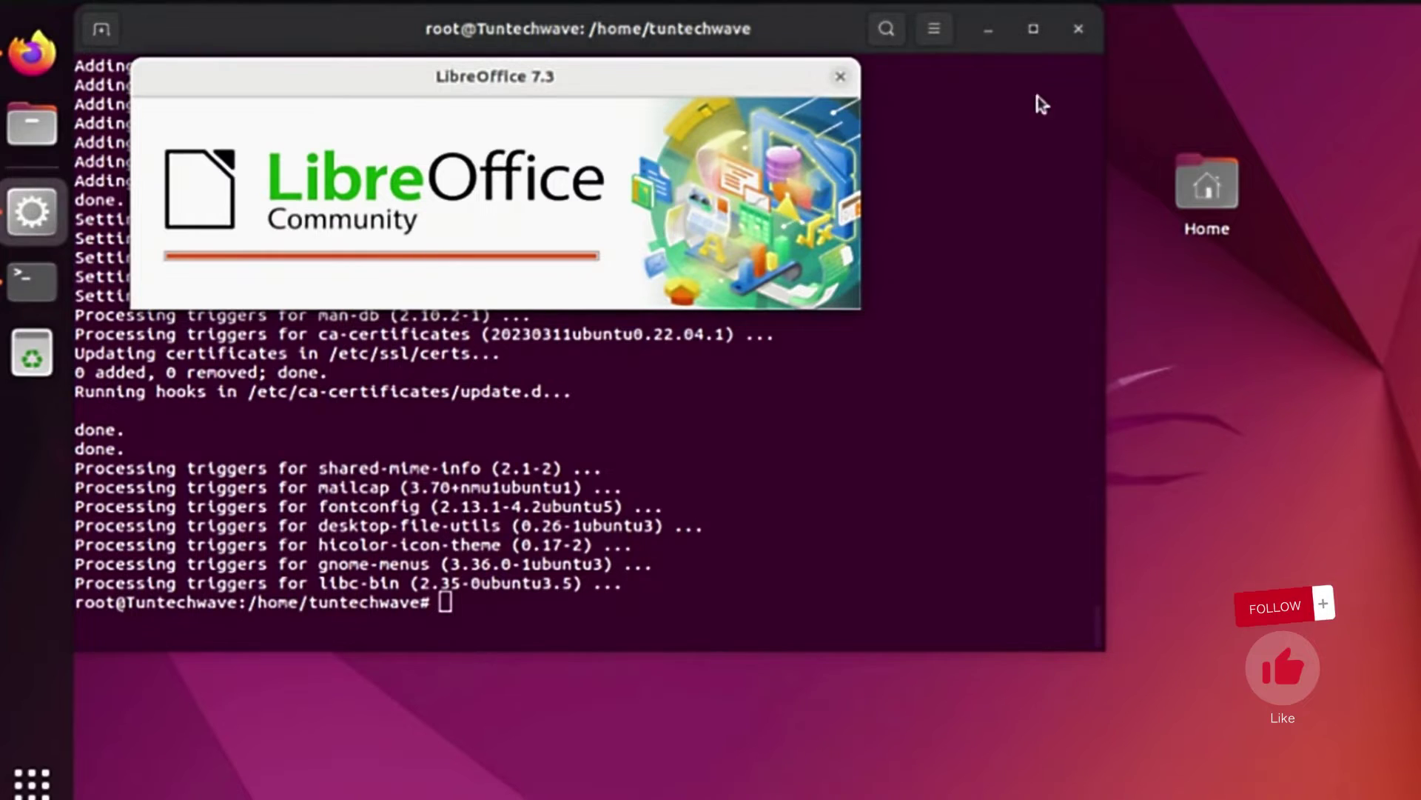
pyautogui.click(987, 29)
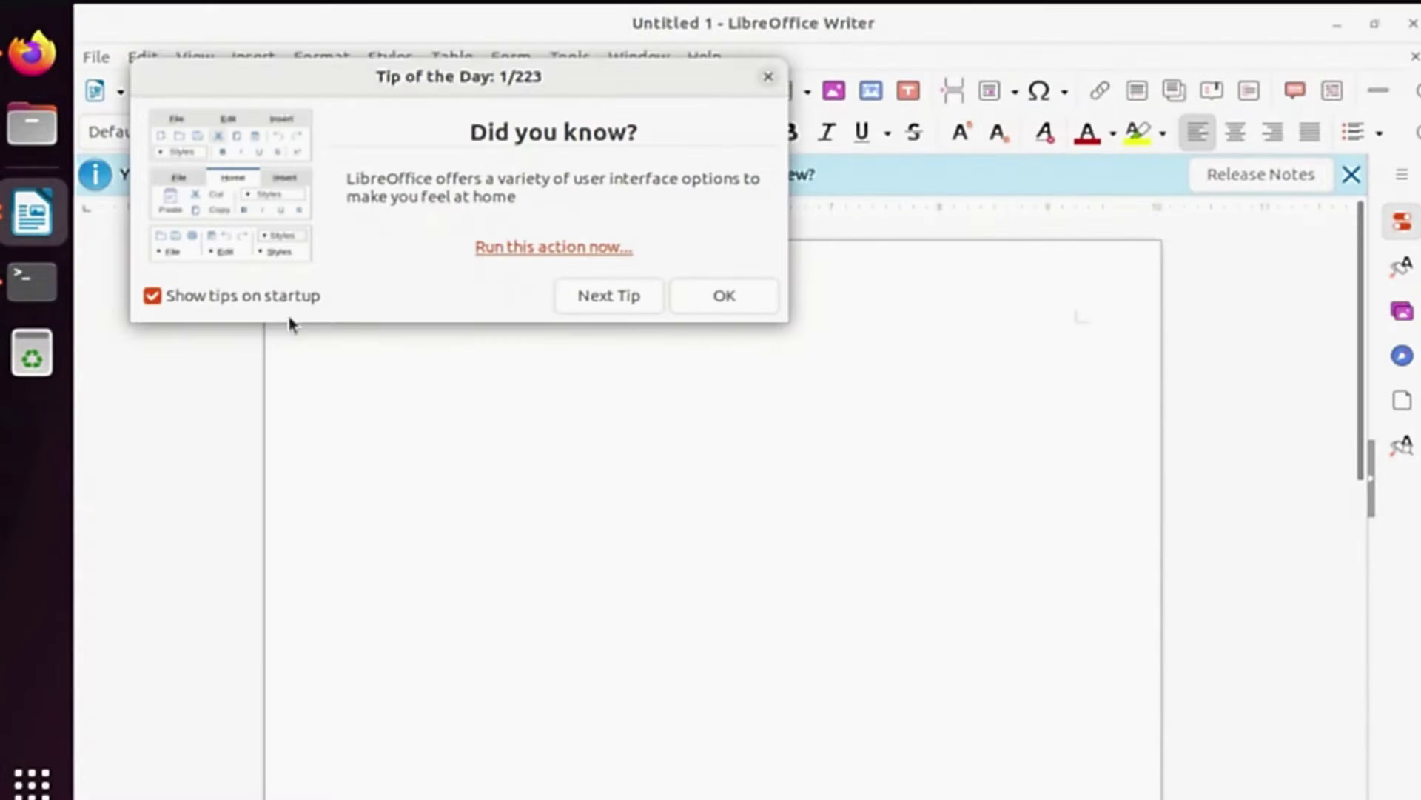
pyautogui.click(151, 295)
pyautogui.click(724, 300)
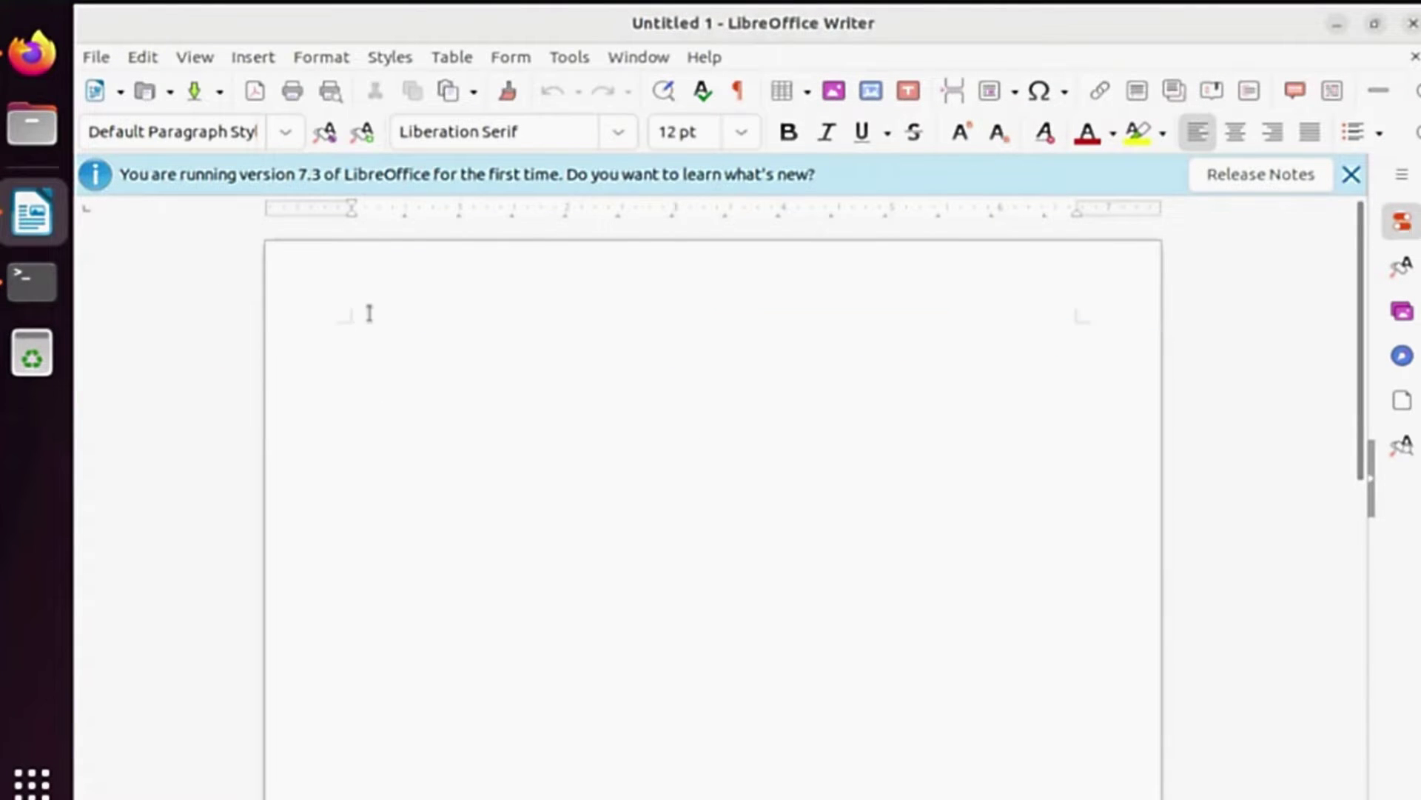
pyautogui.write('test')
pyautogui.click(95, 57)
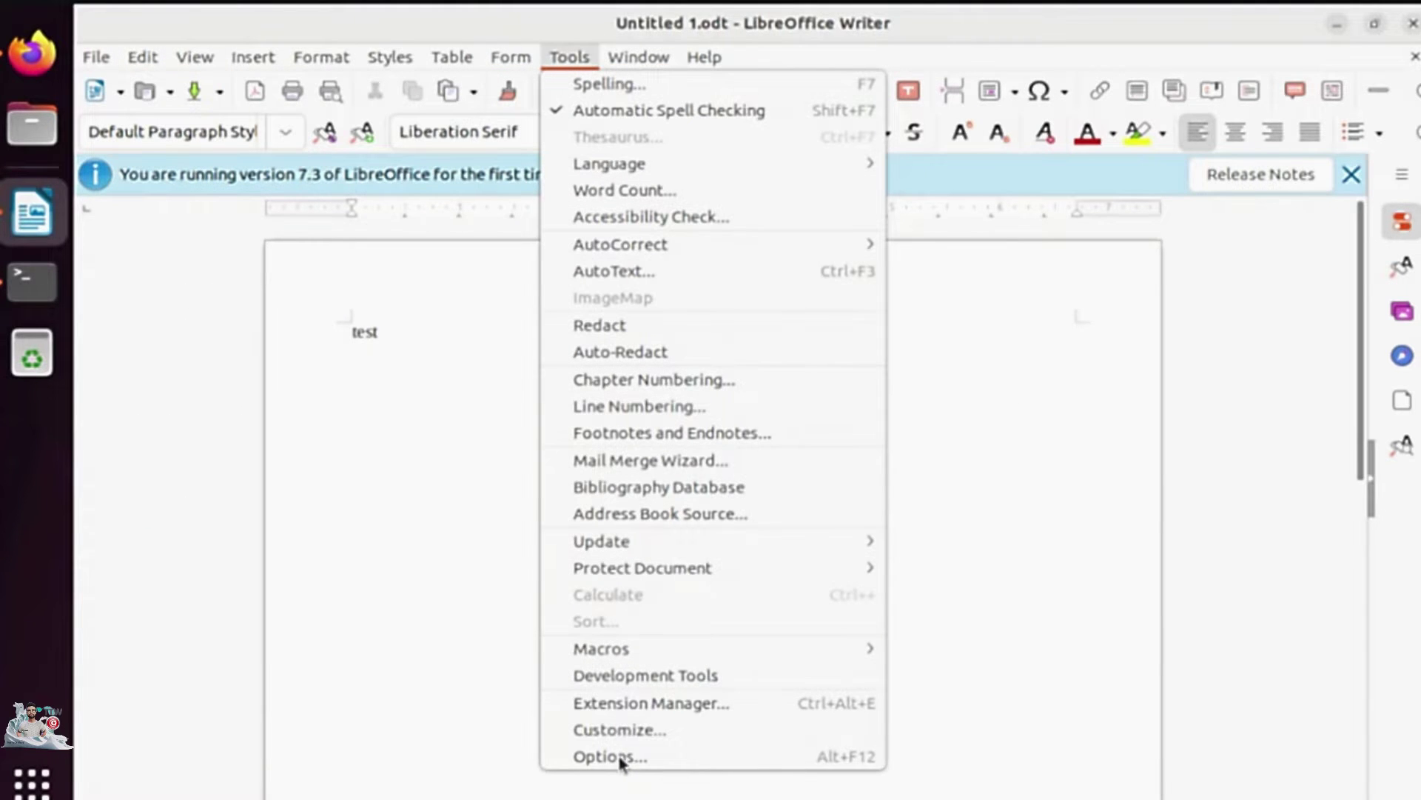
# In Options > Load/Save > General, set Always save as to Word 2007–365 (*.docx) and apply.
pyautogui.click(622, 757)
pyautogui.click(287, 444)
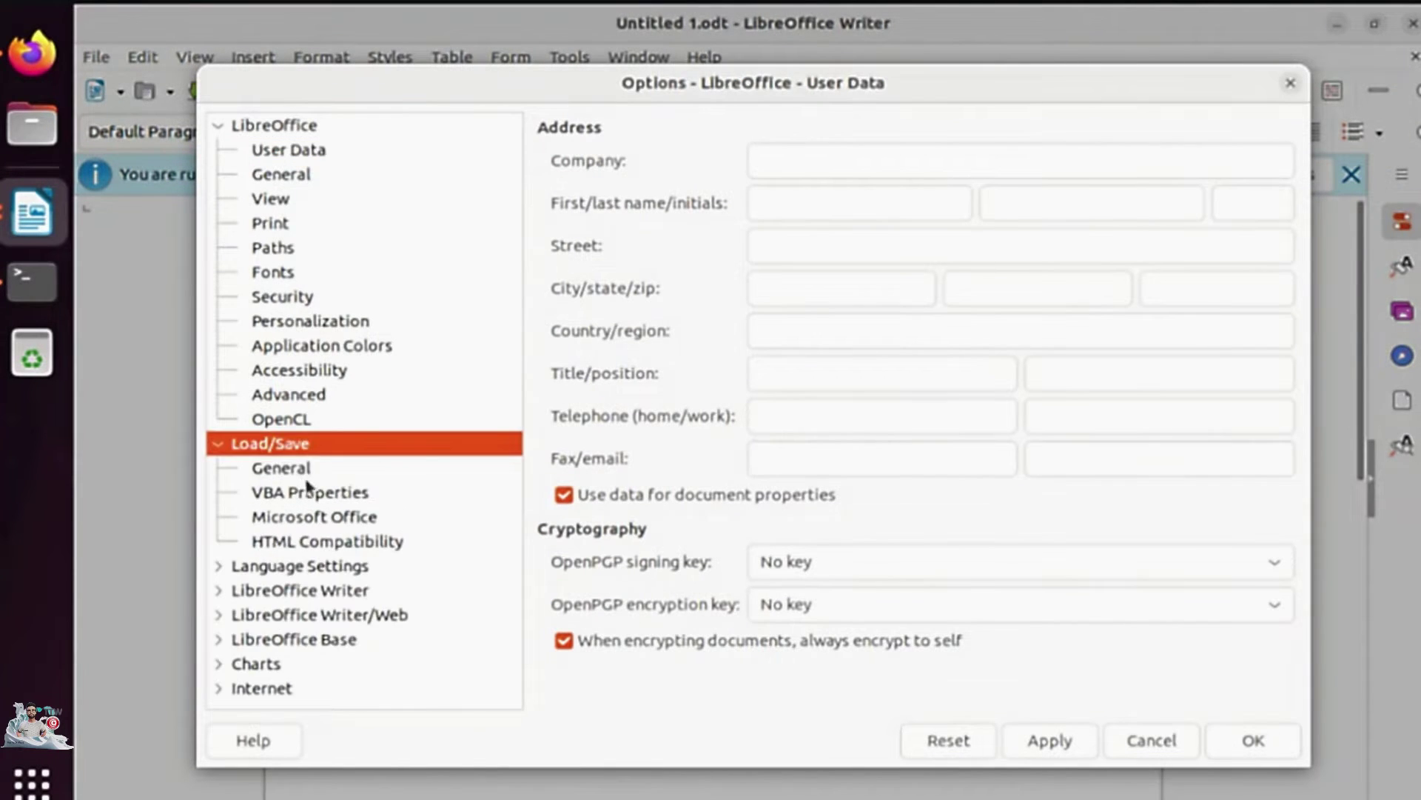
pyautogui.click(290, 470)
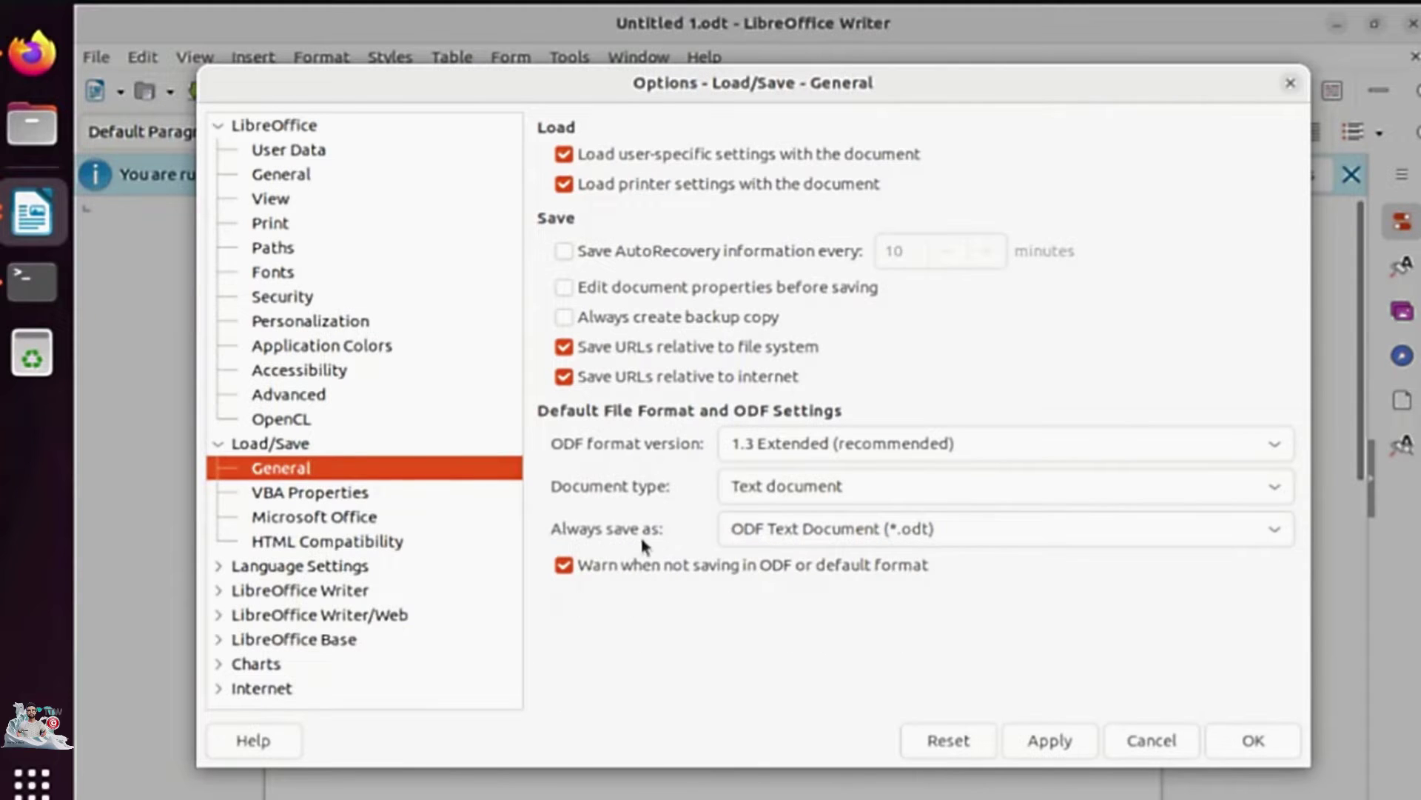
pyautogui.click(910, 530)
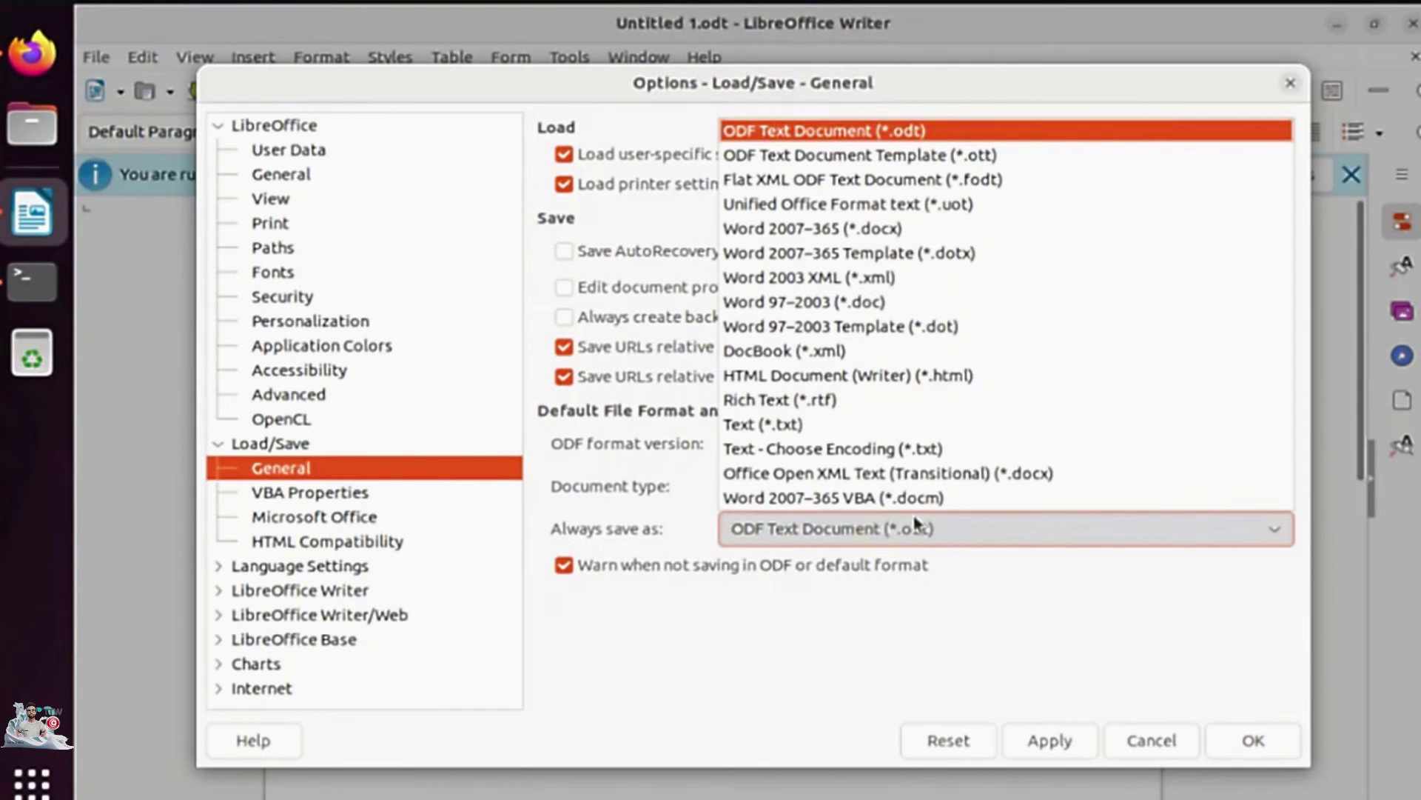
pyautogui.click(938, 229)
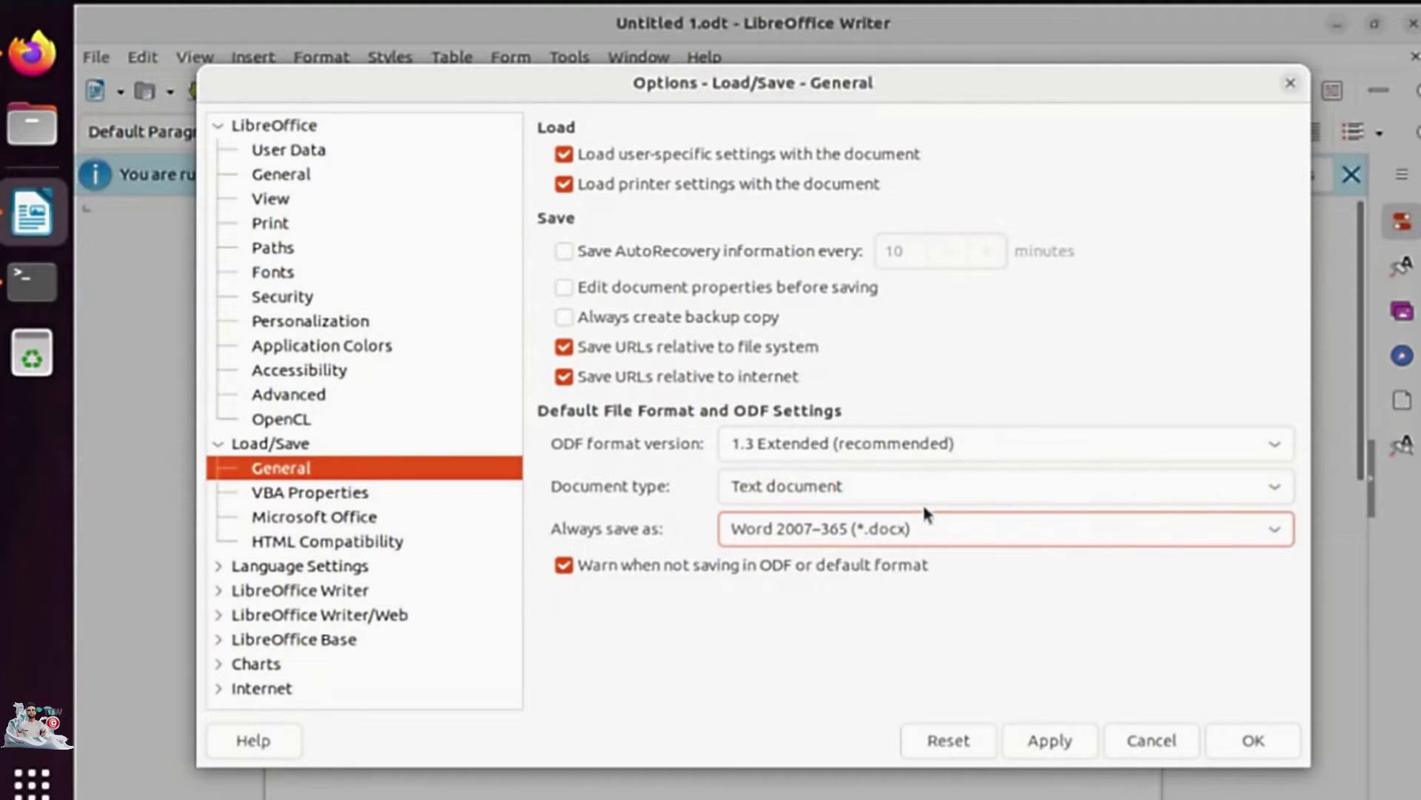
pyautogui.click(1063, 740)
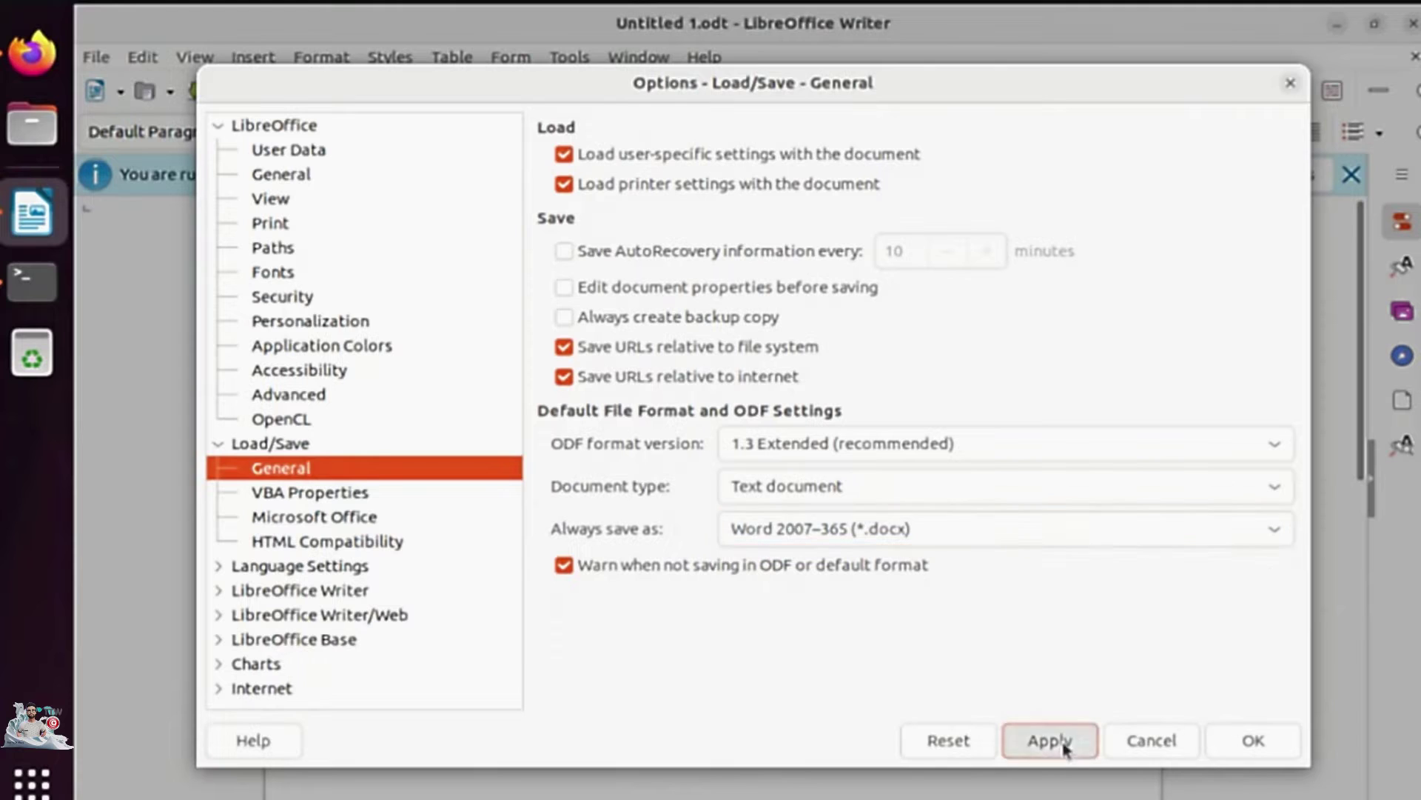
# Make spreadsheets always save as Excel 2007–365 (.xlsx), leaving the ODF format version unchanged.
pyautogui.click(838, 489)
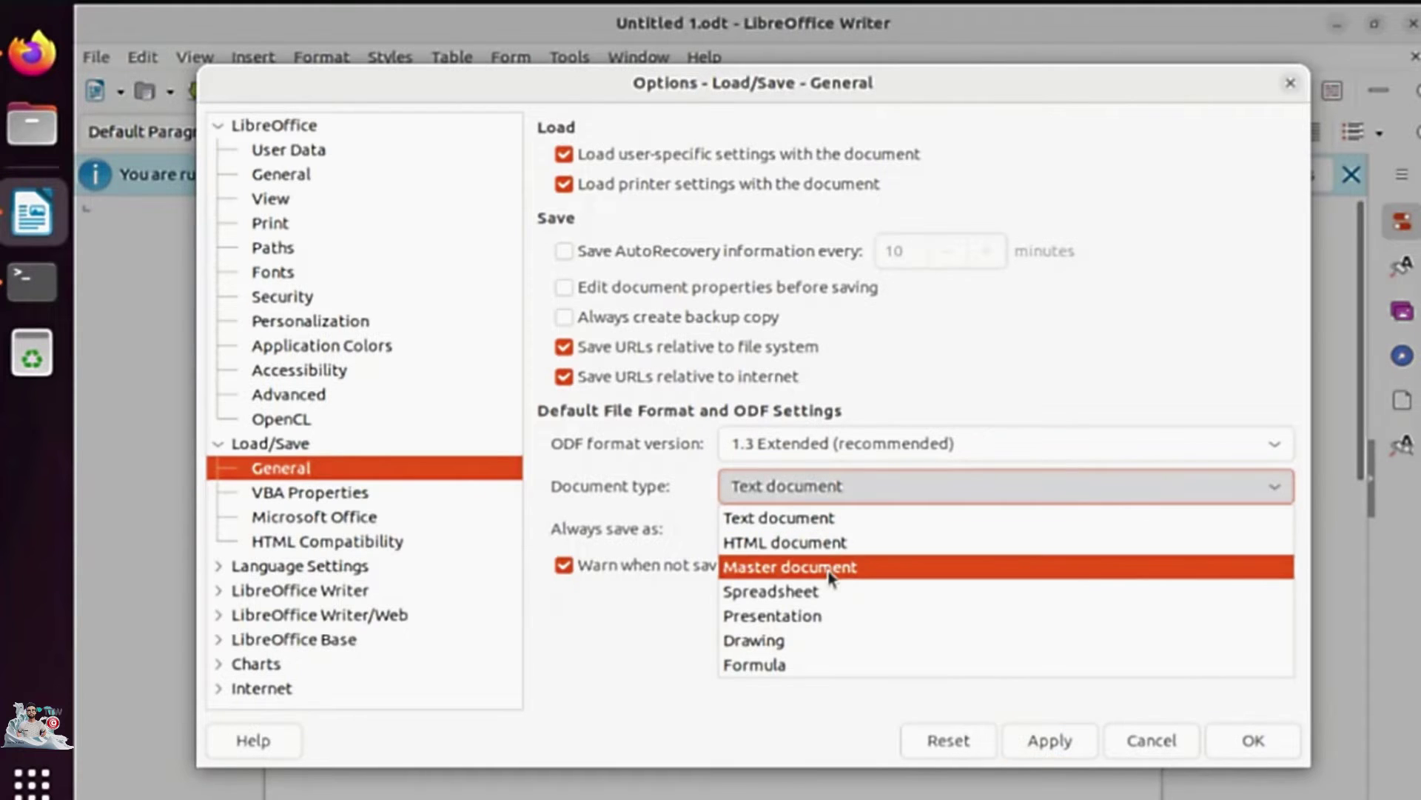
pyautogui.click(795, 592)
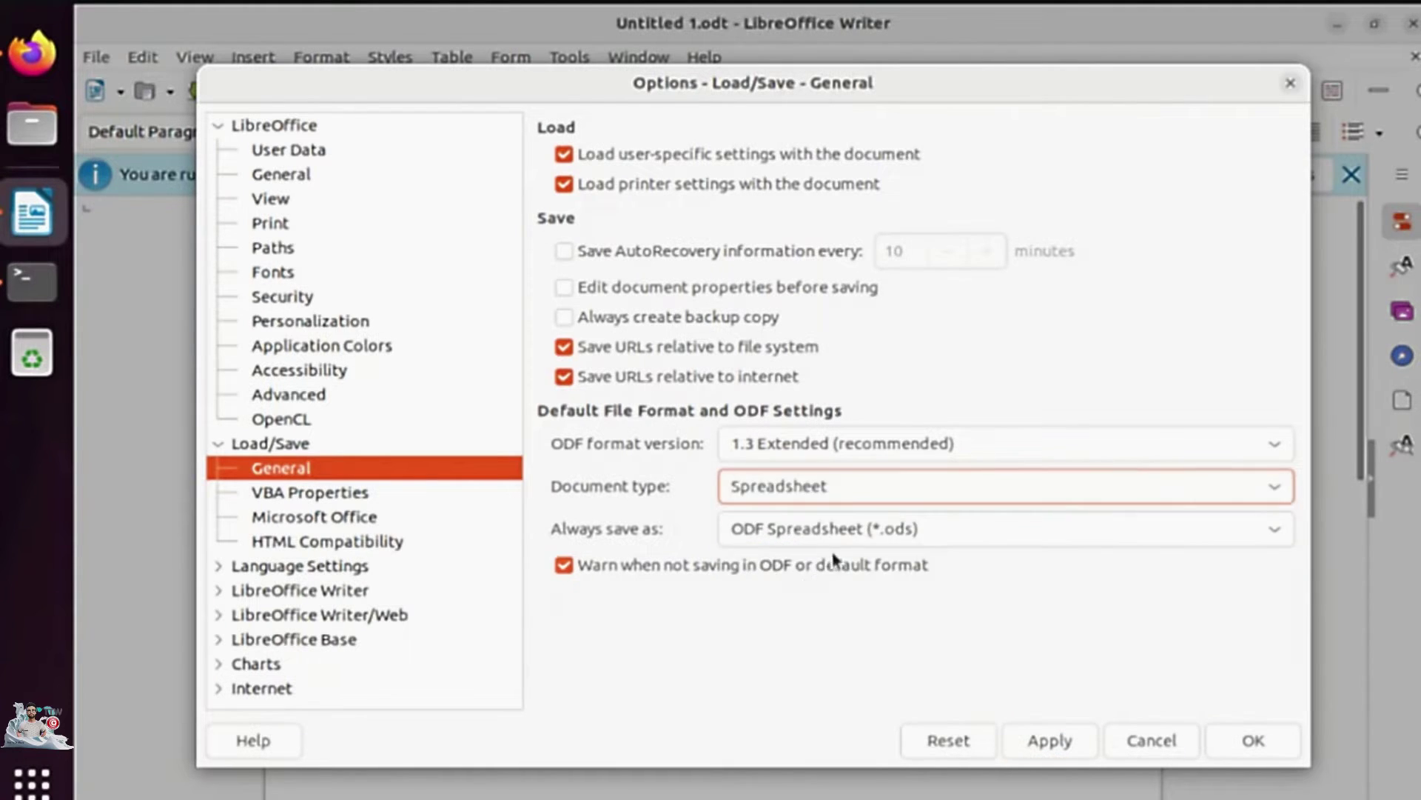
pyautogui.click(893, 535)
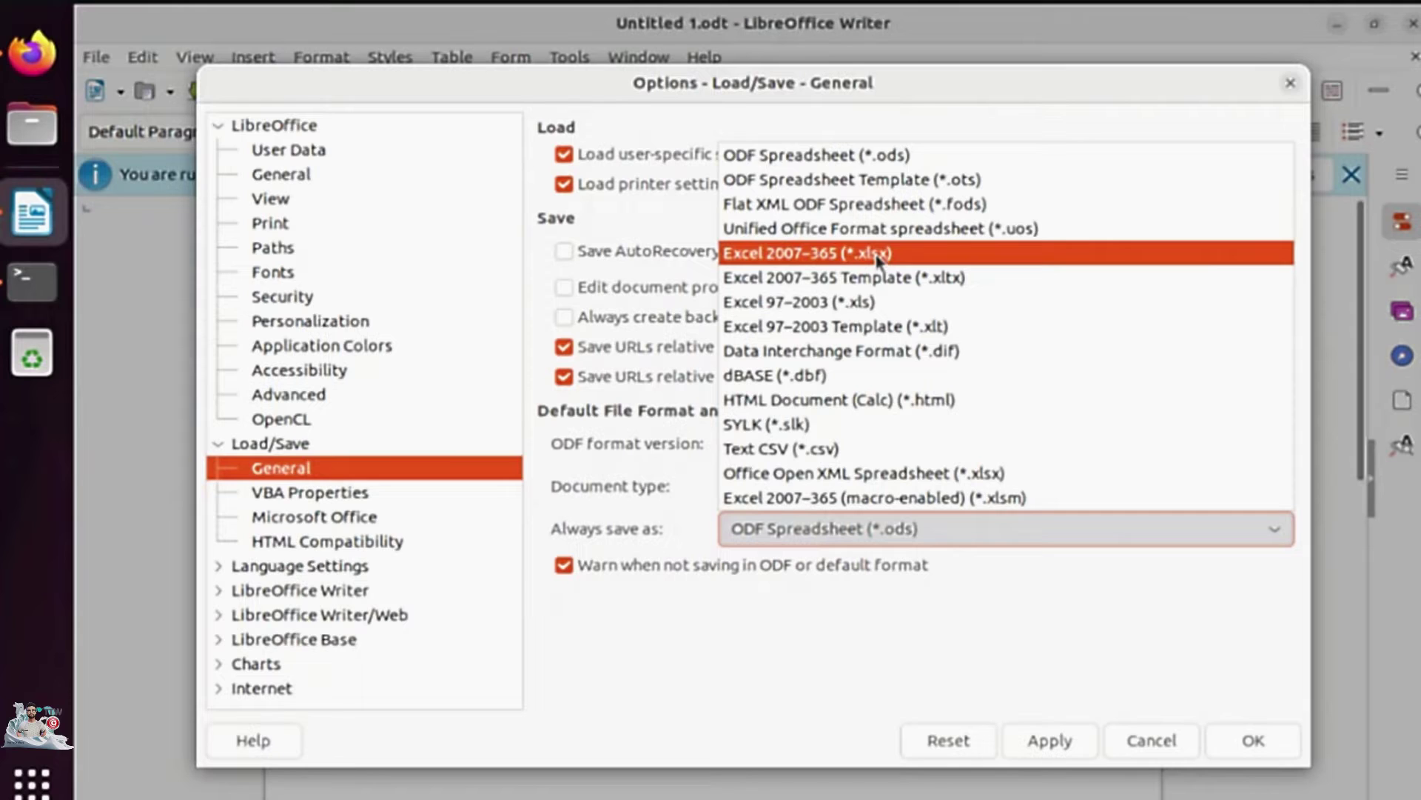
pyautogui.click(877, 255)
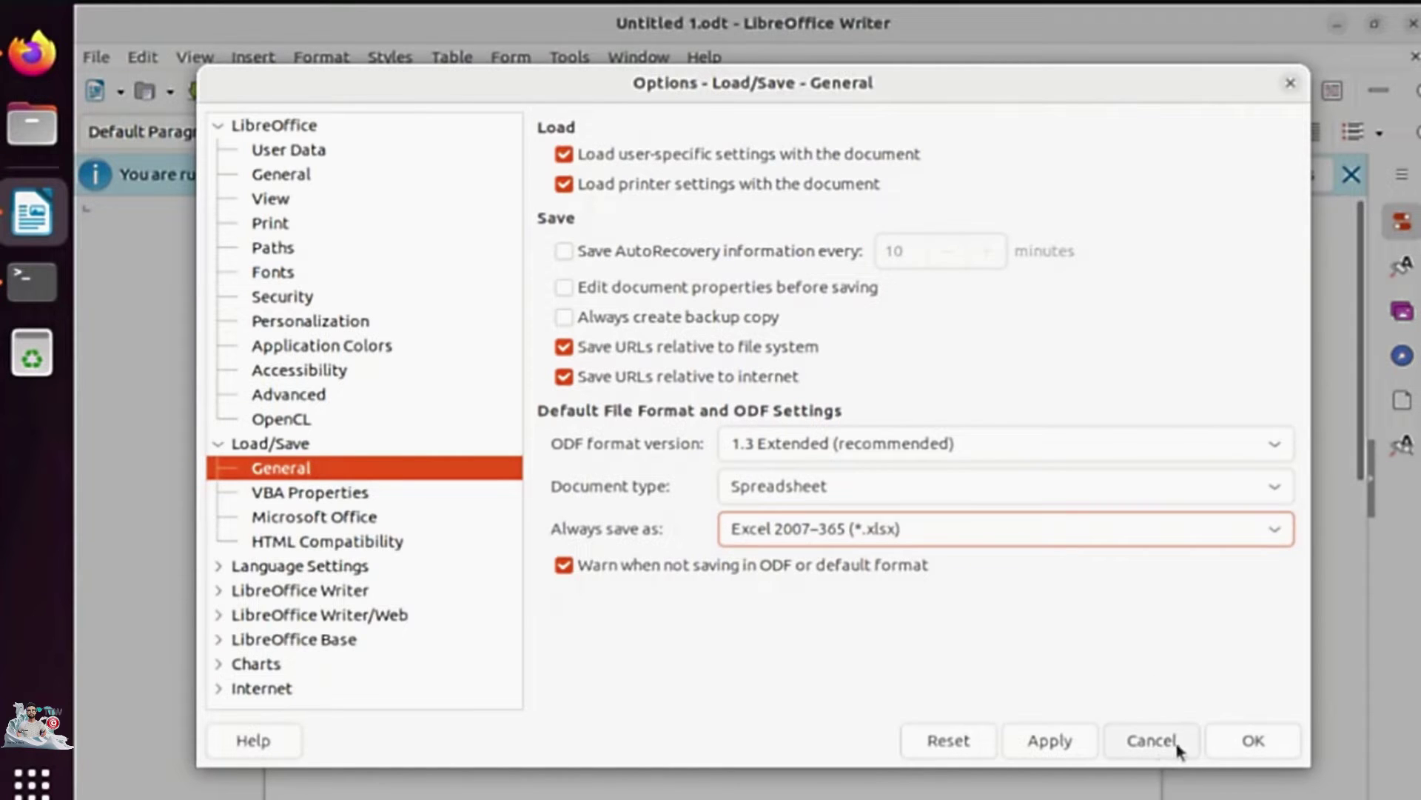
pyautogui.click(1060, 740)
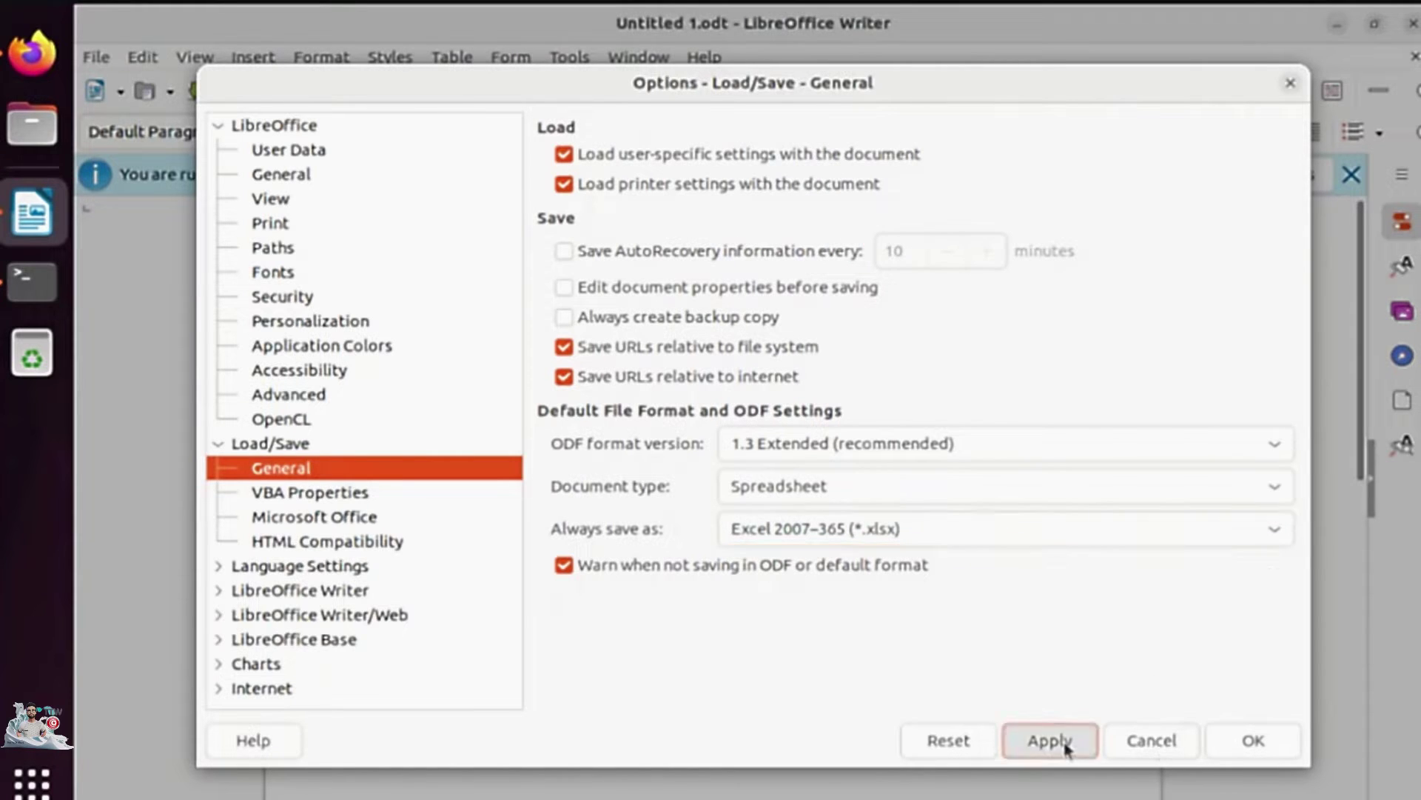
pyautogui.click(1058, 442)
pyautogui.click(1048, 448)
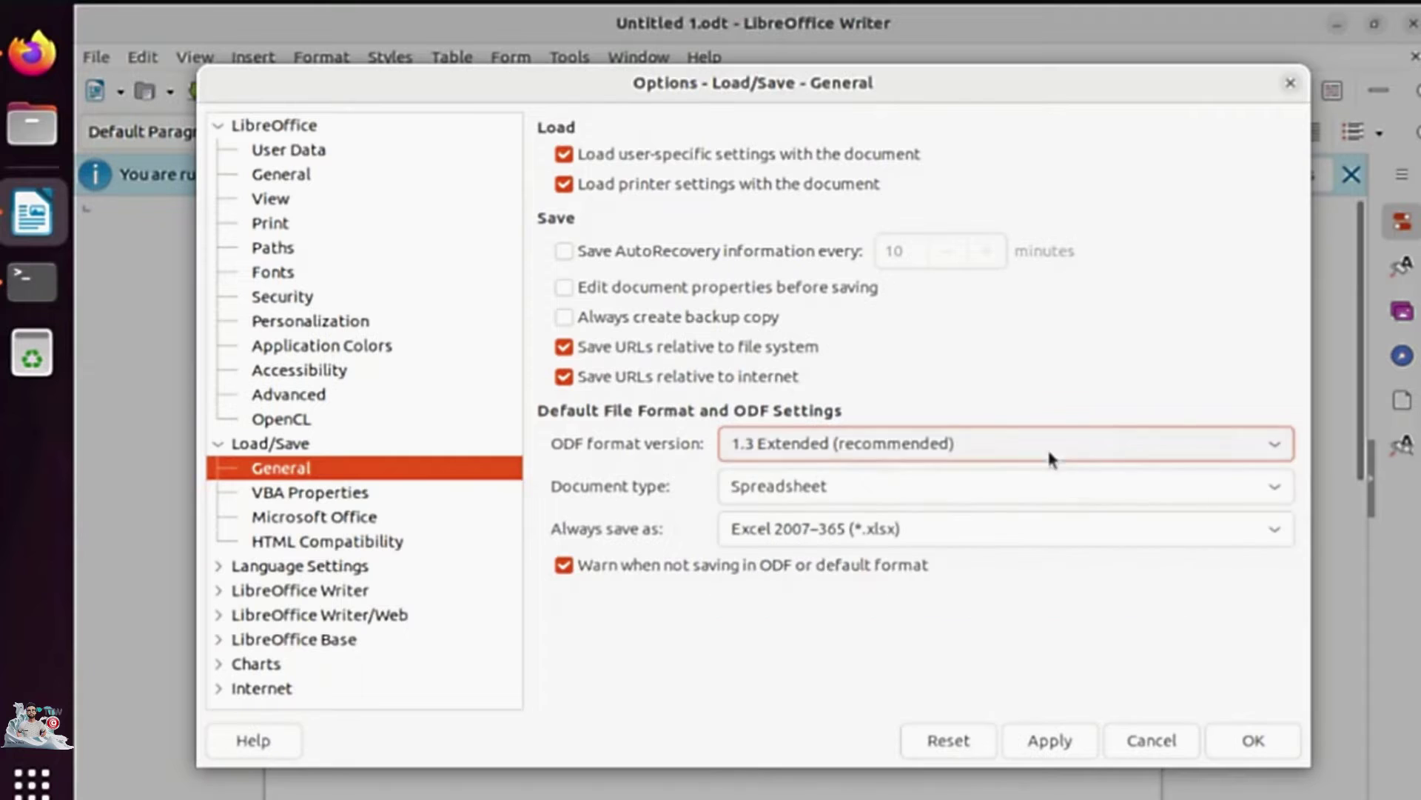
pyautogui.click(1050, 749)
# Make presentations save as PowerPoint 2007–365 (.pptx), confirm the options, and discard Untitled 1.
pyautogui.click(1014, 486)
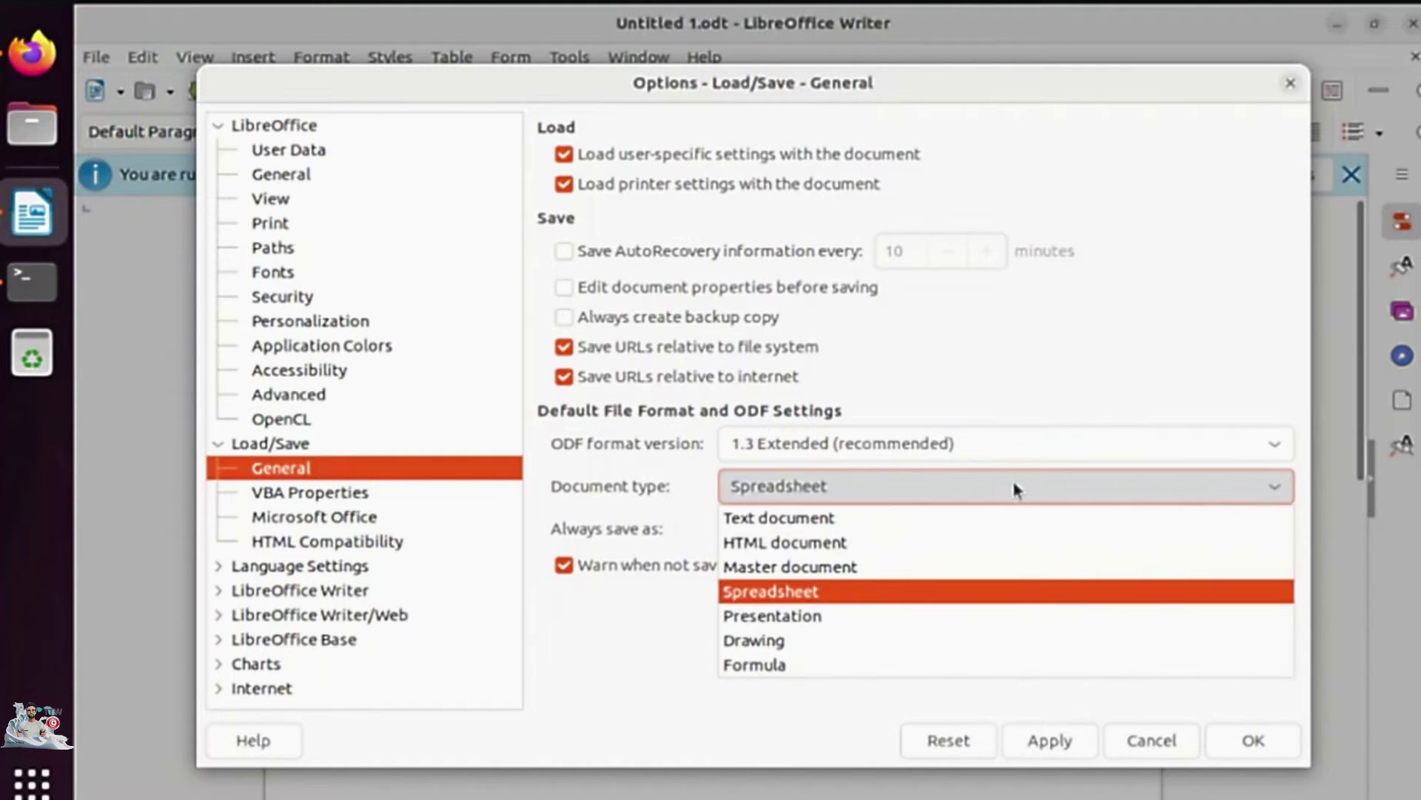
pyautogui.click(805, 616)
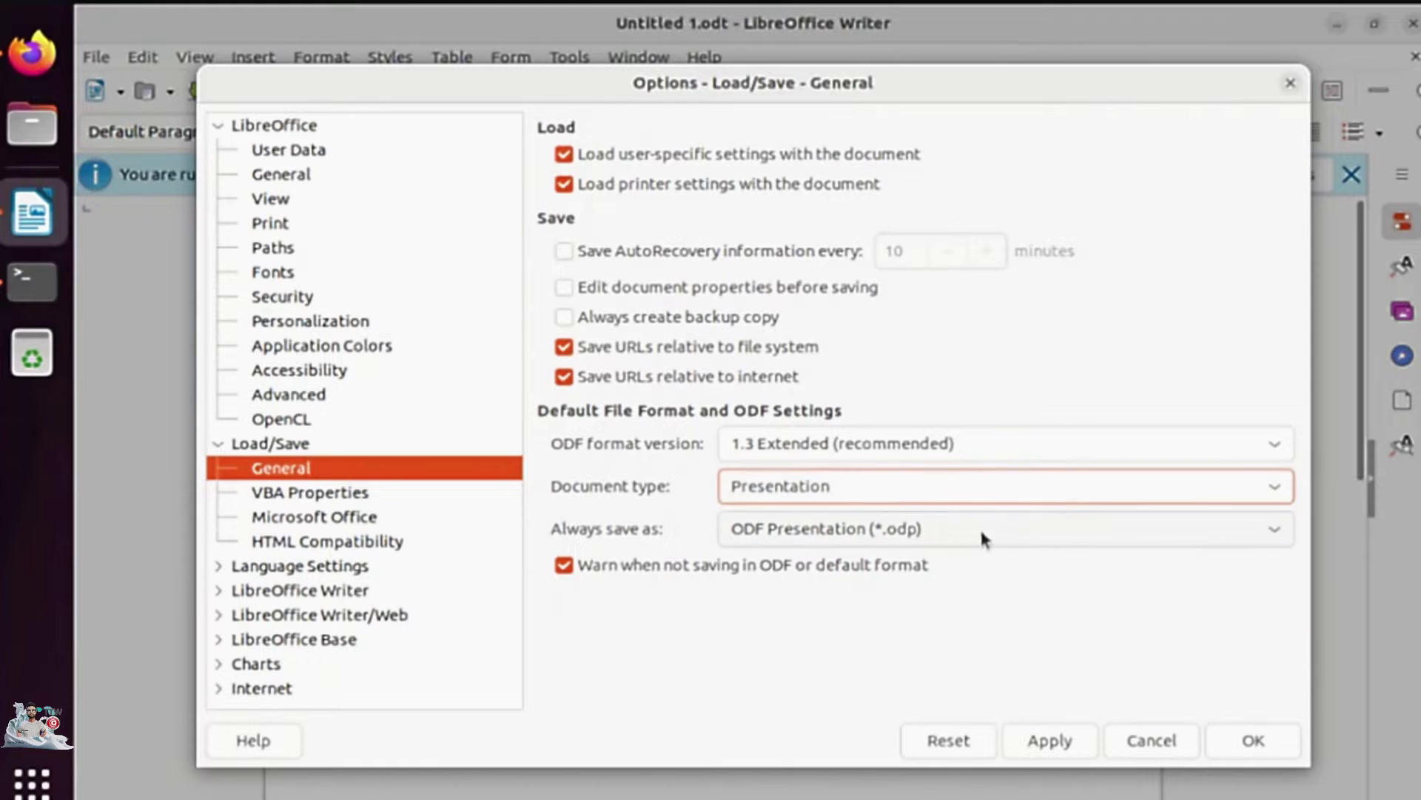
pyautogui.click(981, 528)
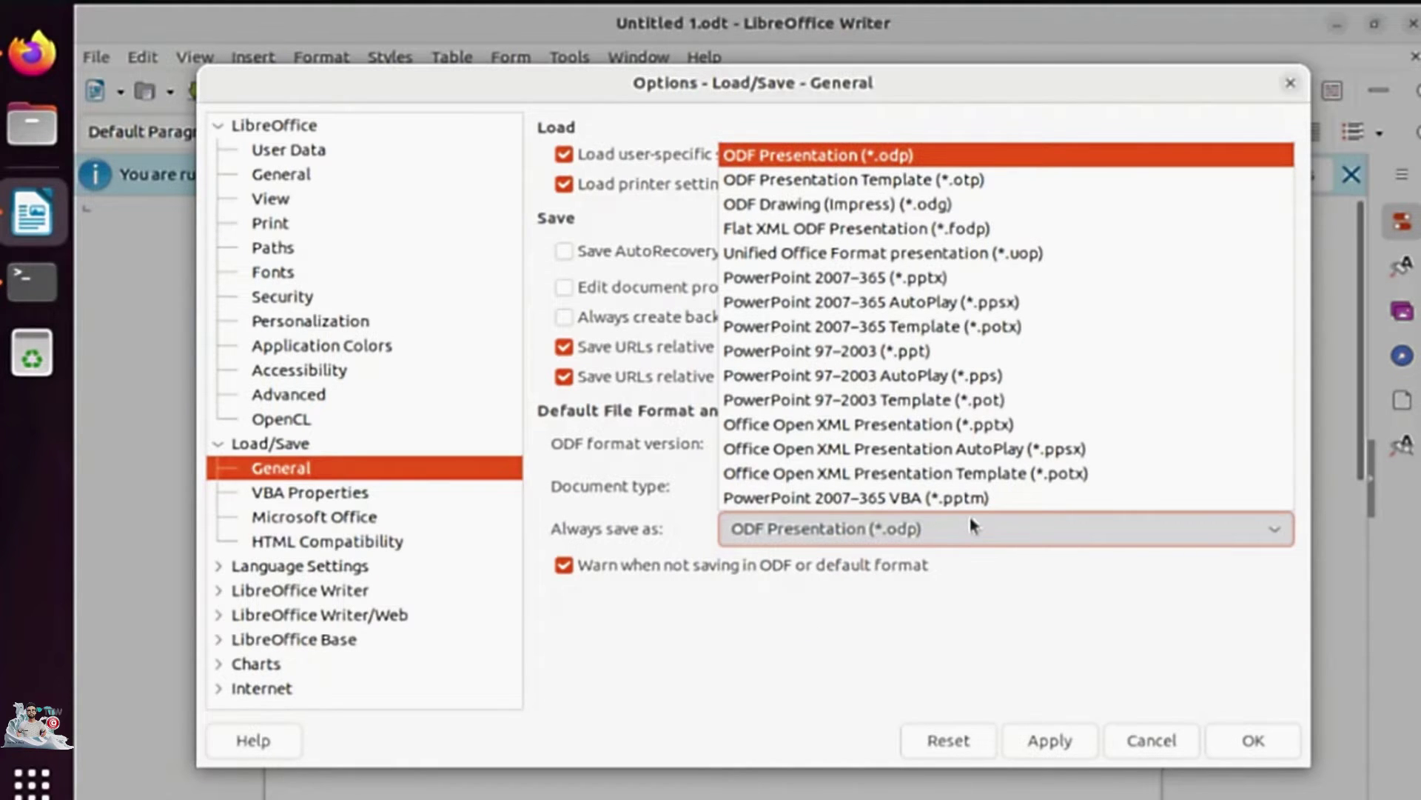
pyautogui.click(937, 287)
pyautogui.click(1063, 738)
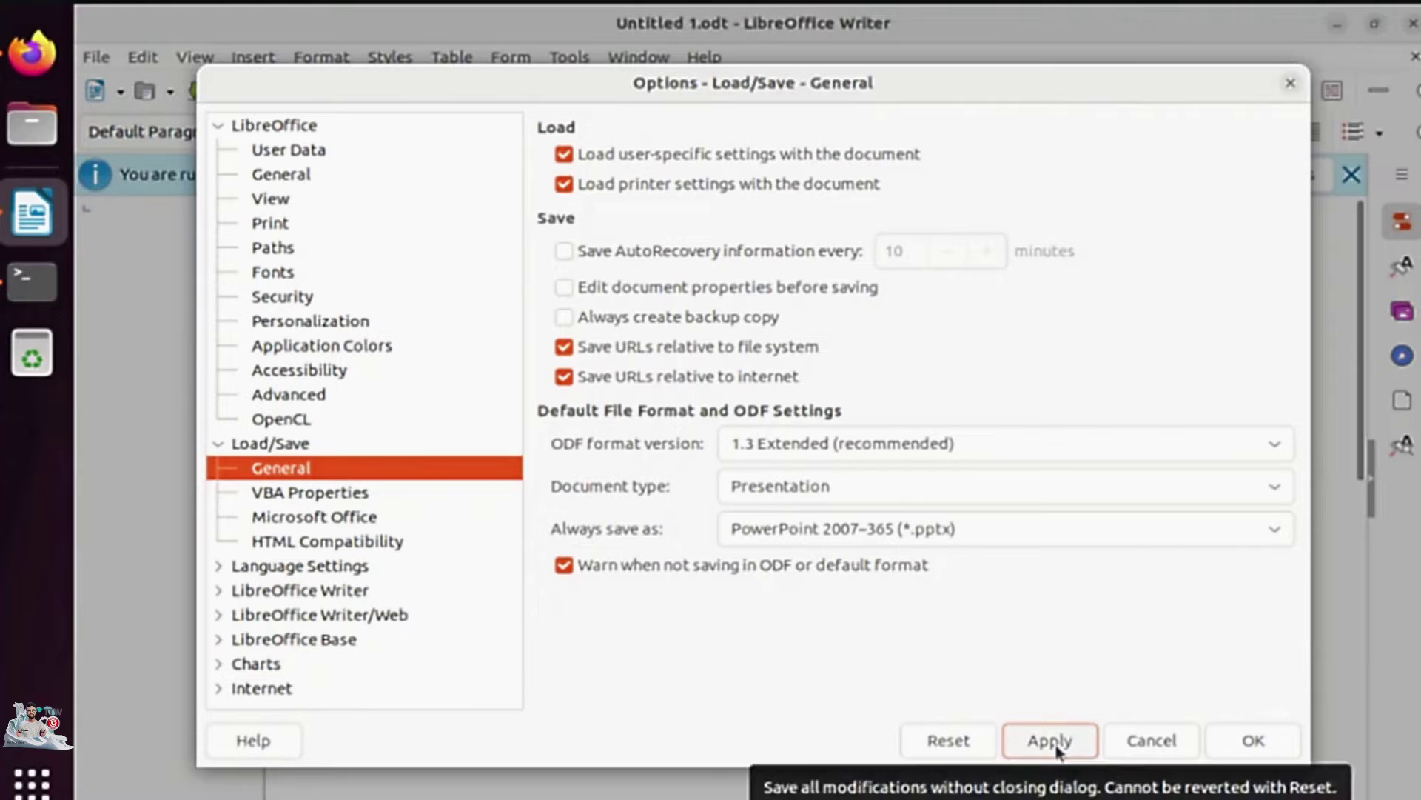
pyautogui.click(1262, 748)
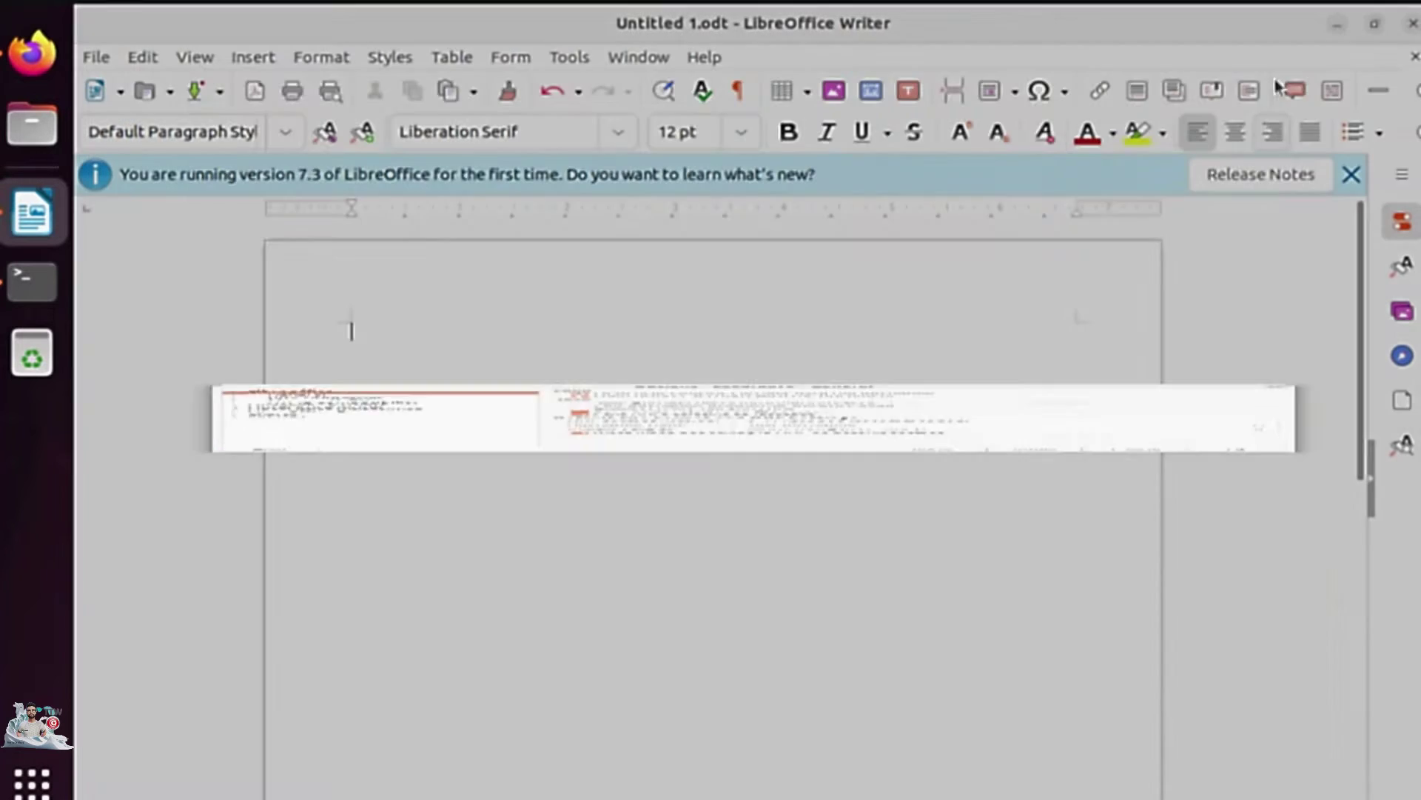
pyautogui.click(1412, 24)
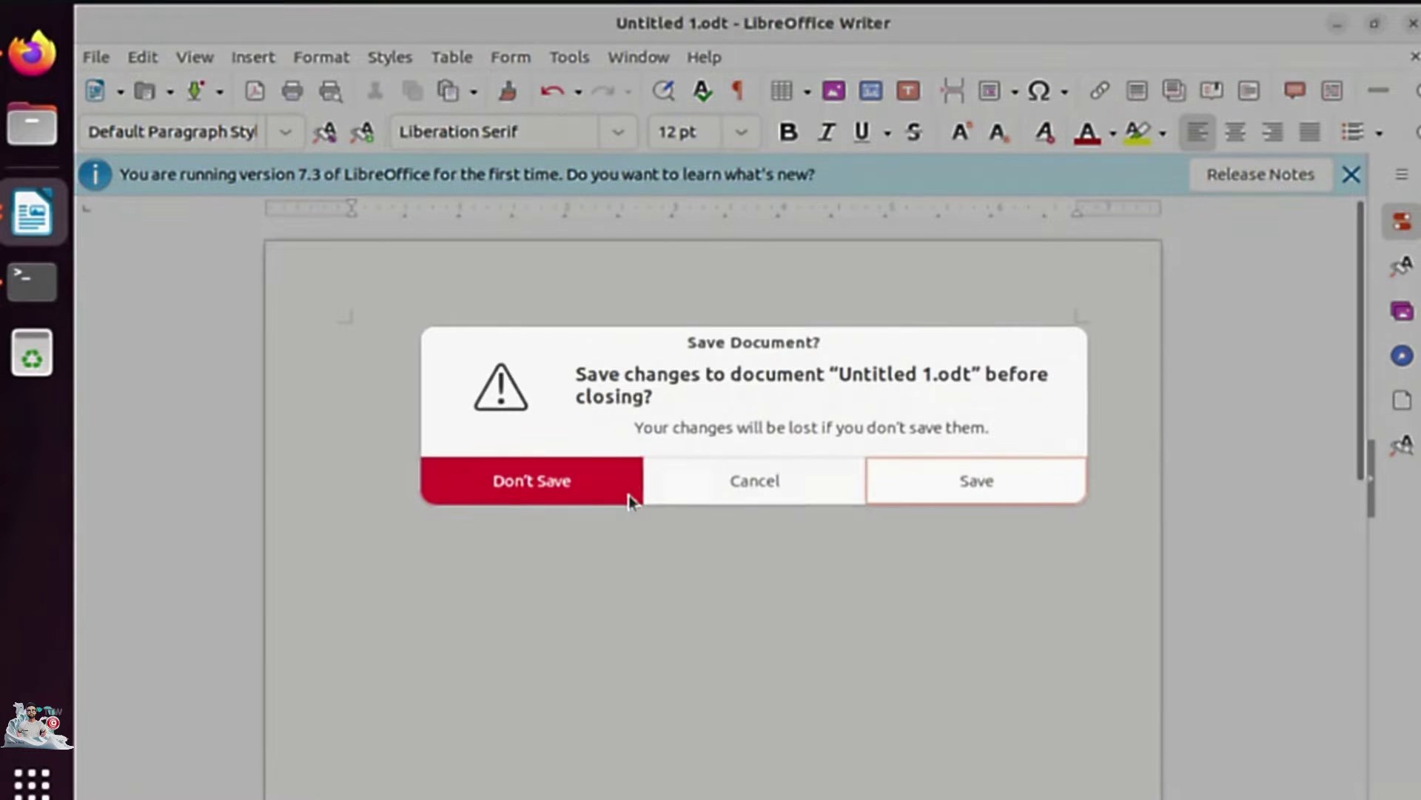
pyautogui.click(628, 496)
# Save a new Writer document containing 'test' as test.docx and move its Desktop icon upward.
pyautogui.click(31, 782)
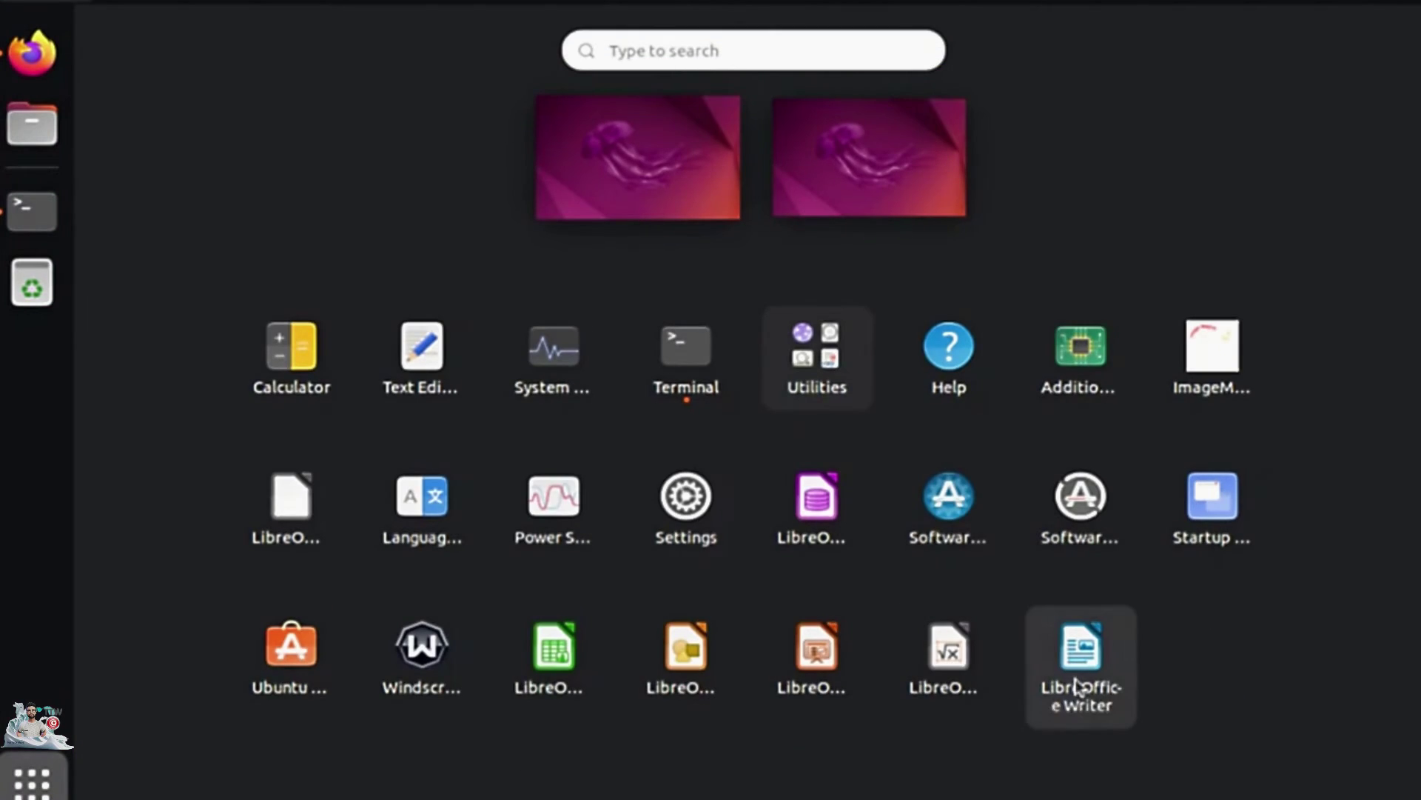
pyautogui.click(1079, 687)
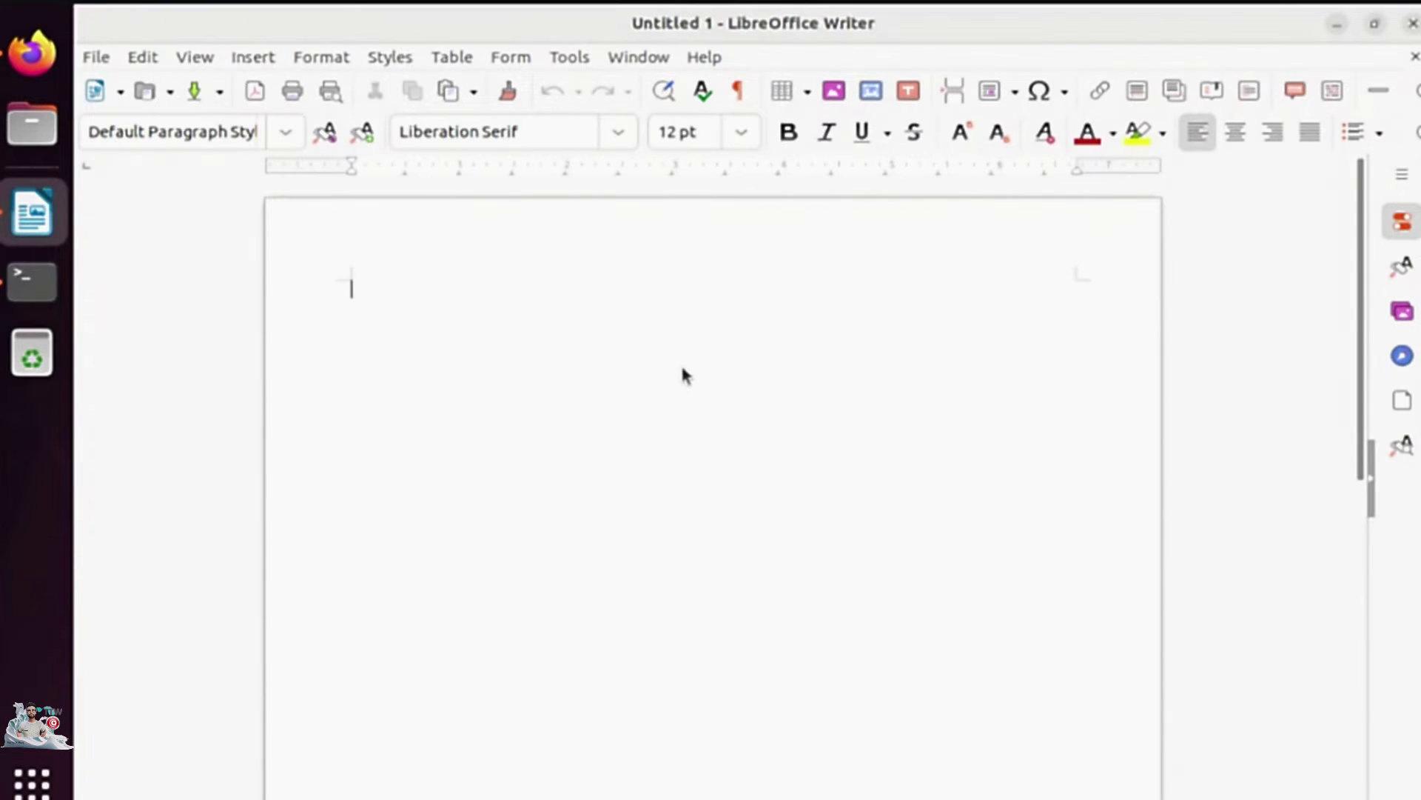
pyautogui.write('test')
pyautogui.click(96, 57)
pyautogui.click(163, 325)
pyautogui.write('test')
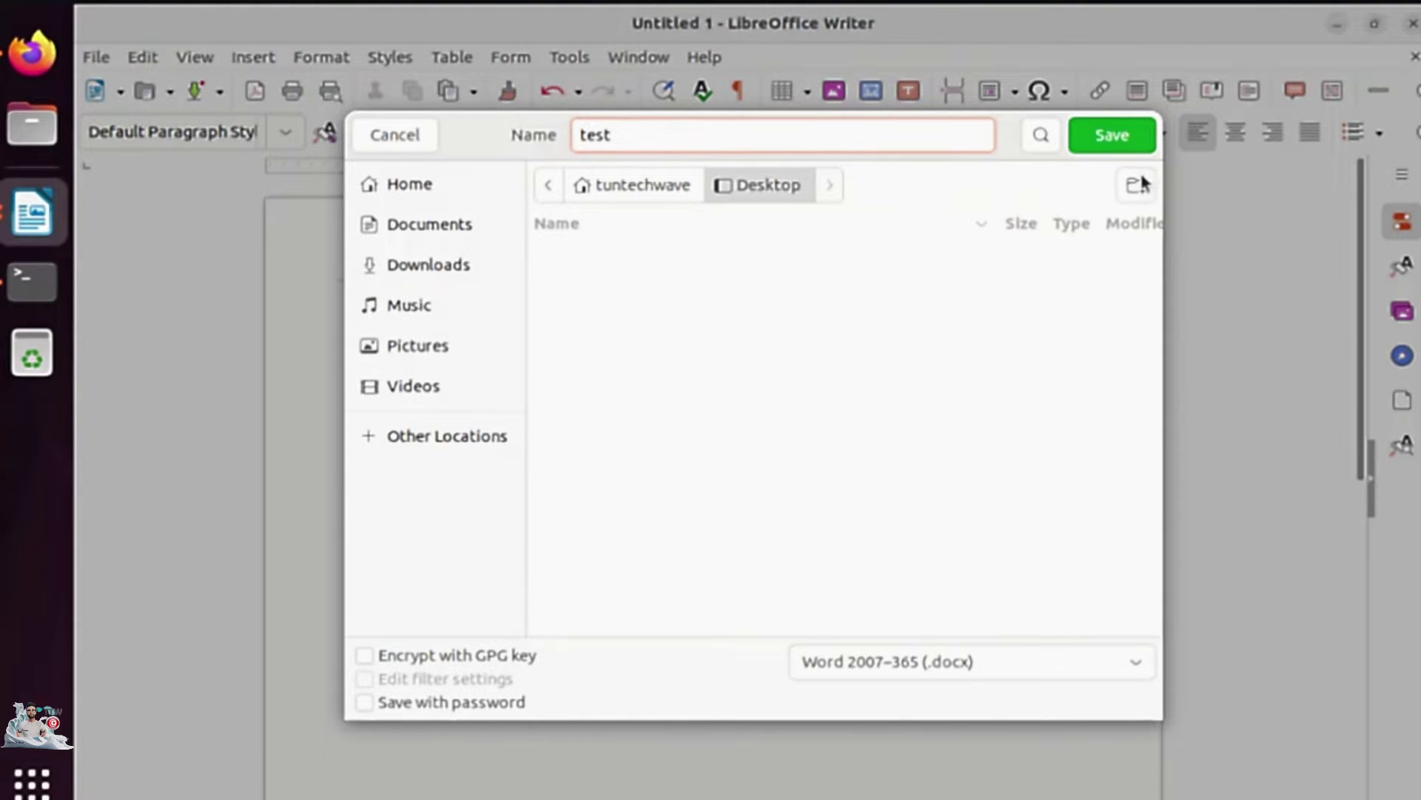
pyautogui.press('Return')
pyautogui.click(1337, 25)
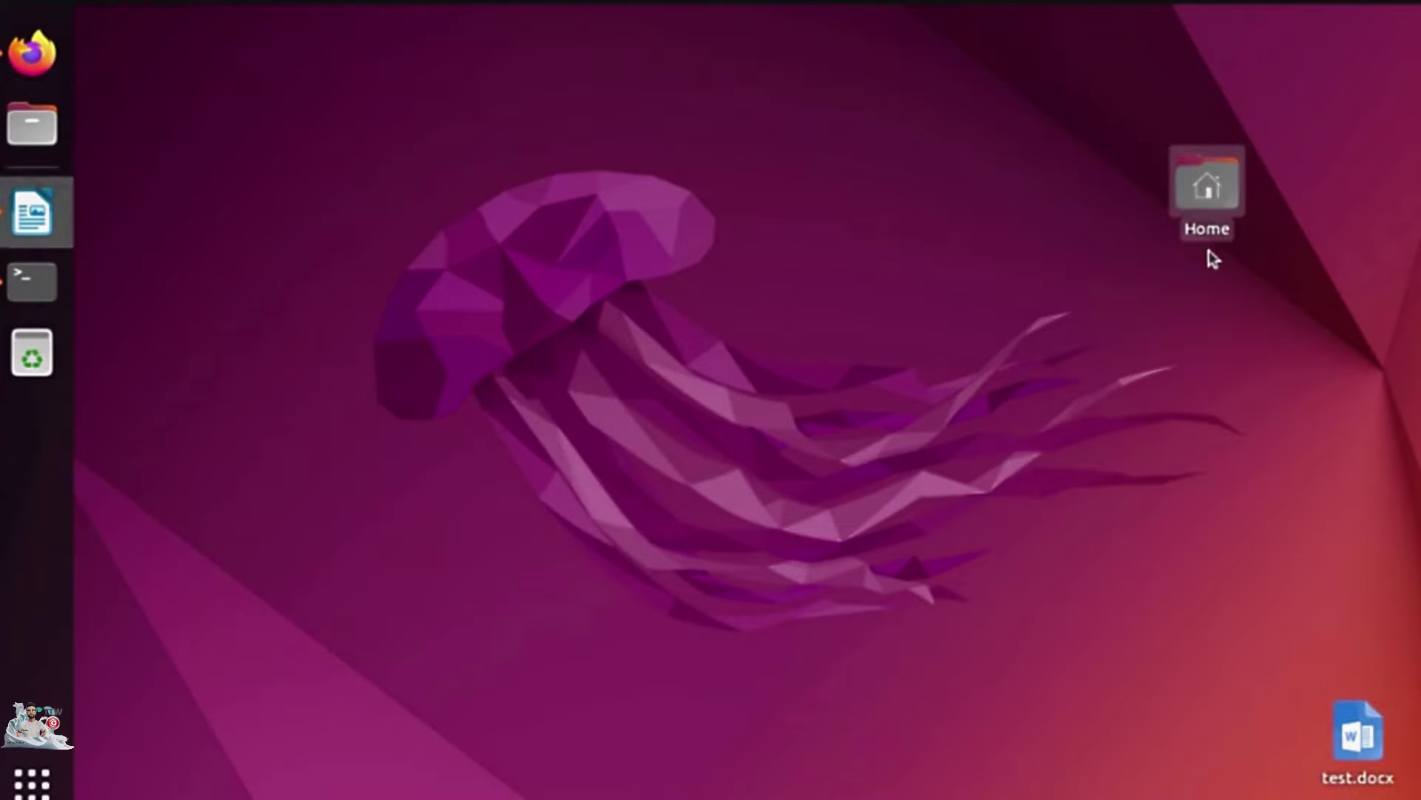
pyautogui.moveTo(1355, 730); pyautogui.dragTo(608, 248)
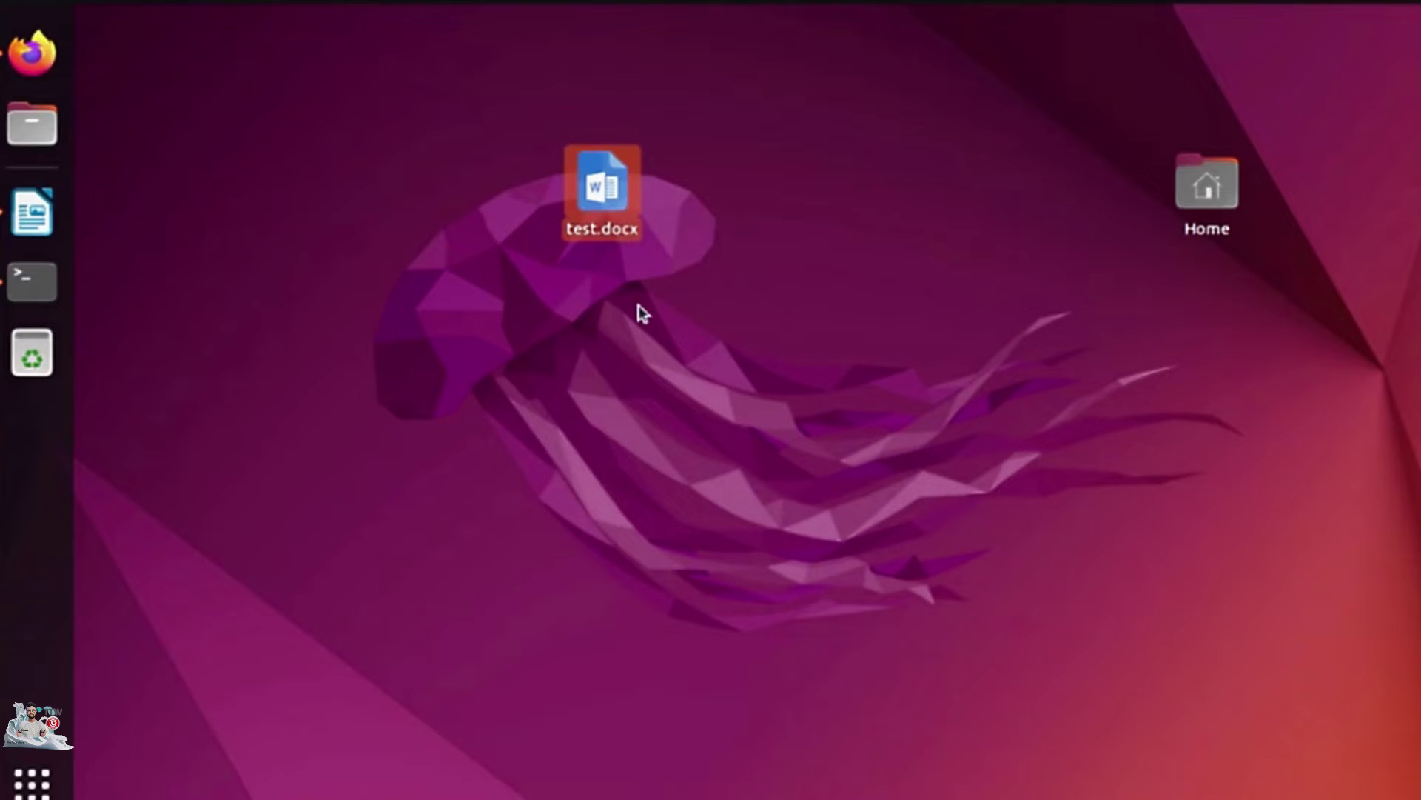
pyautogui.click(32, 783)
# Launch LibreOffice Calc and enter 'test' in cell A1.
pyautogui.click(557, 675)
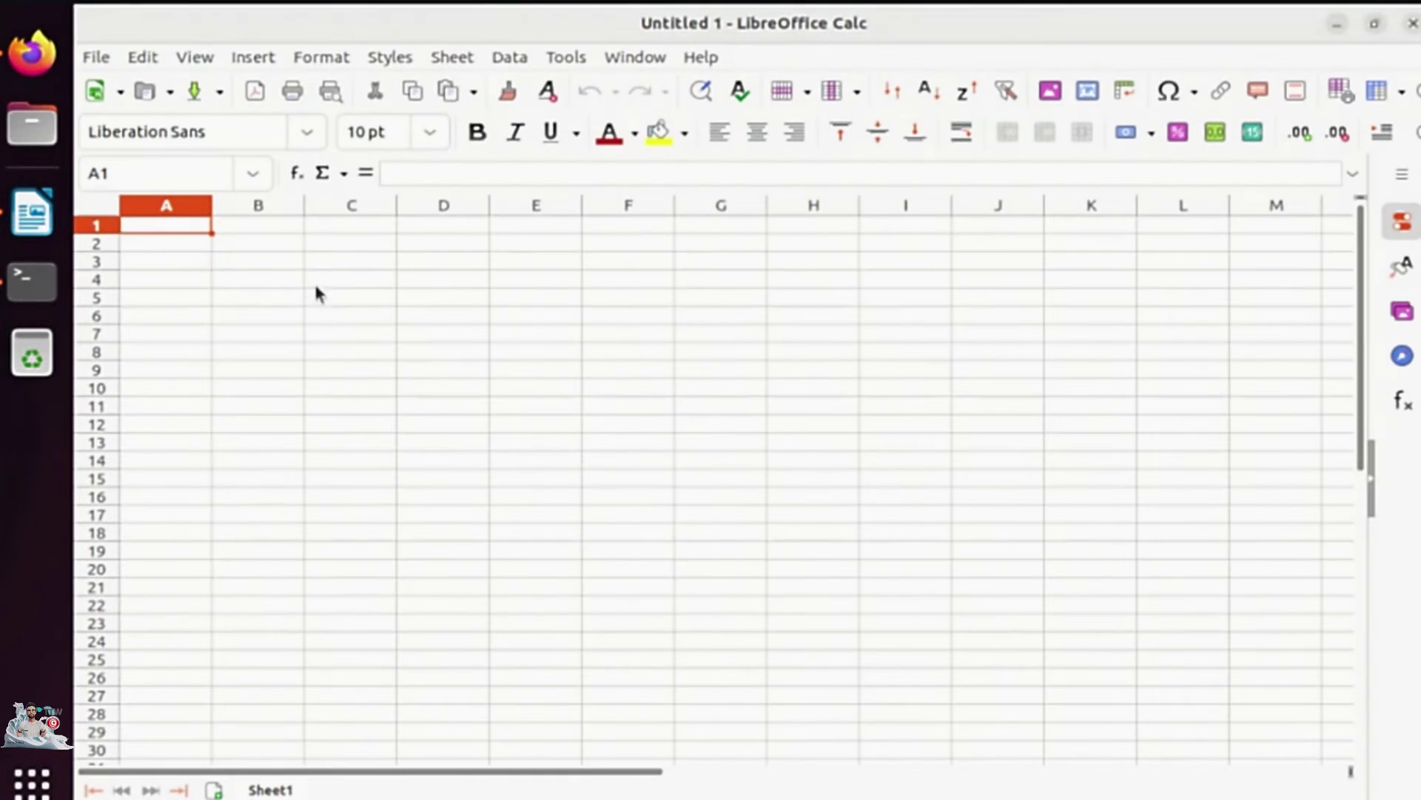
pyautogui.click(190, 245)
pyautogui.moveTo(166, 225); pyautogui.dragTo(742, 474)
pyautogui.click(349, 316)
pyautogui.click(159, 224)
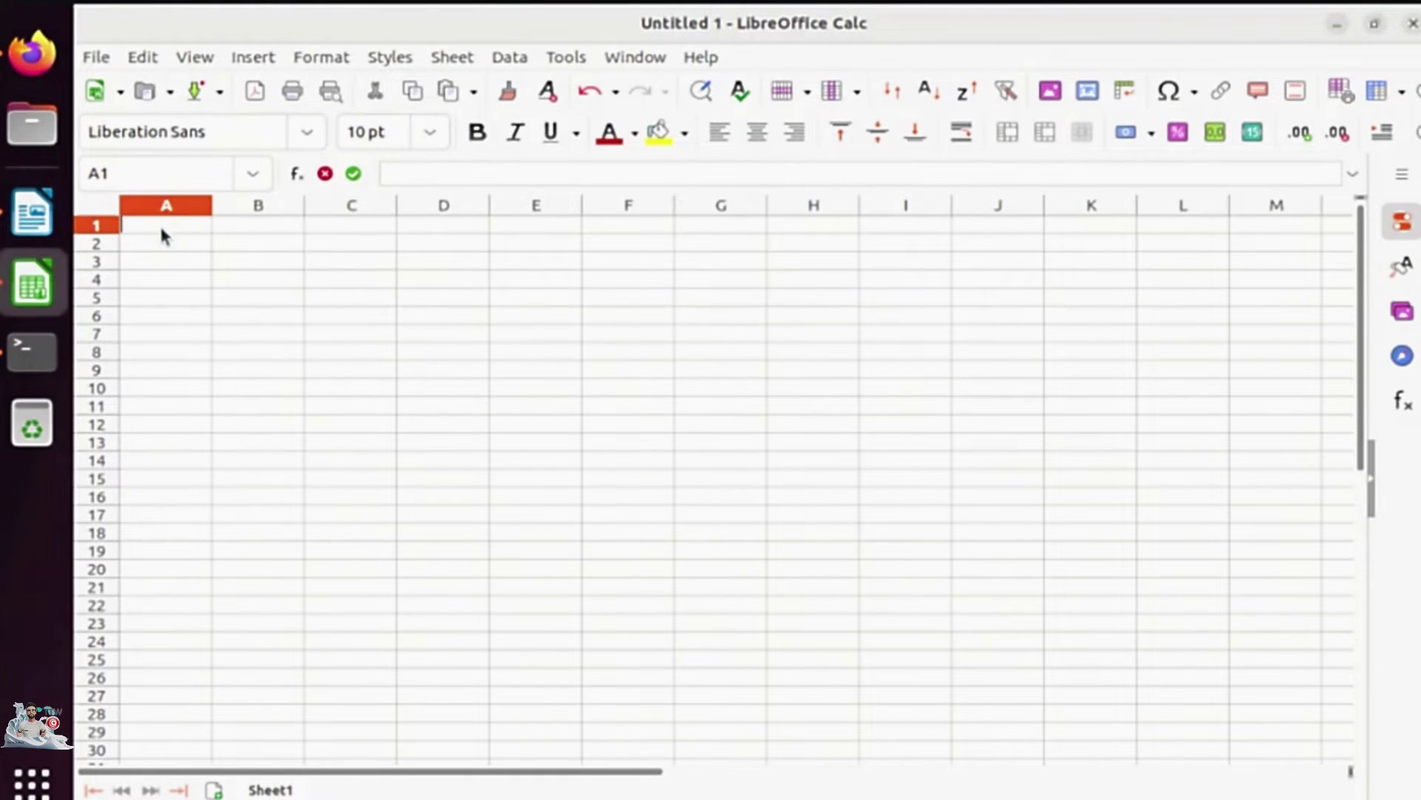
pyautogui.write('test')
# Save the spreadsheet to the Desktop as test.xlsx and place its icon beside test.docx.
pyautogui.click(97, 58)
pyautogui.click(167, 328)
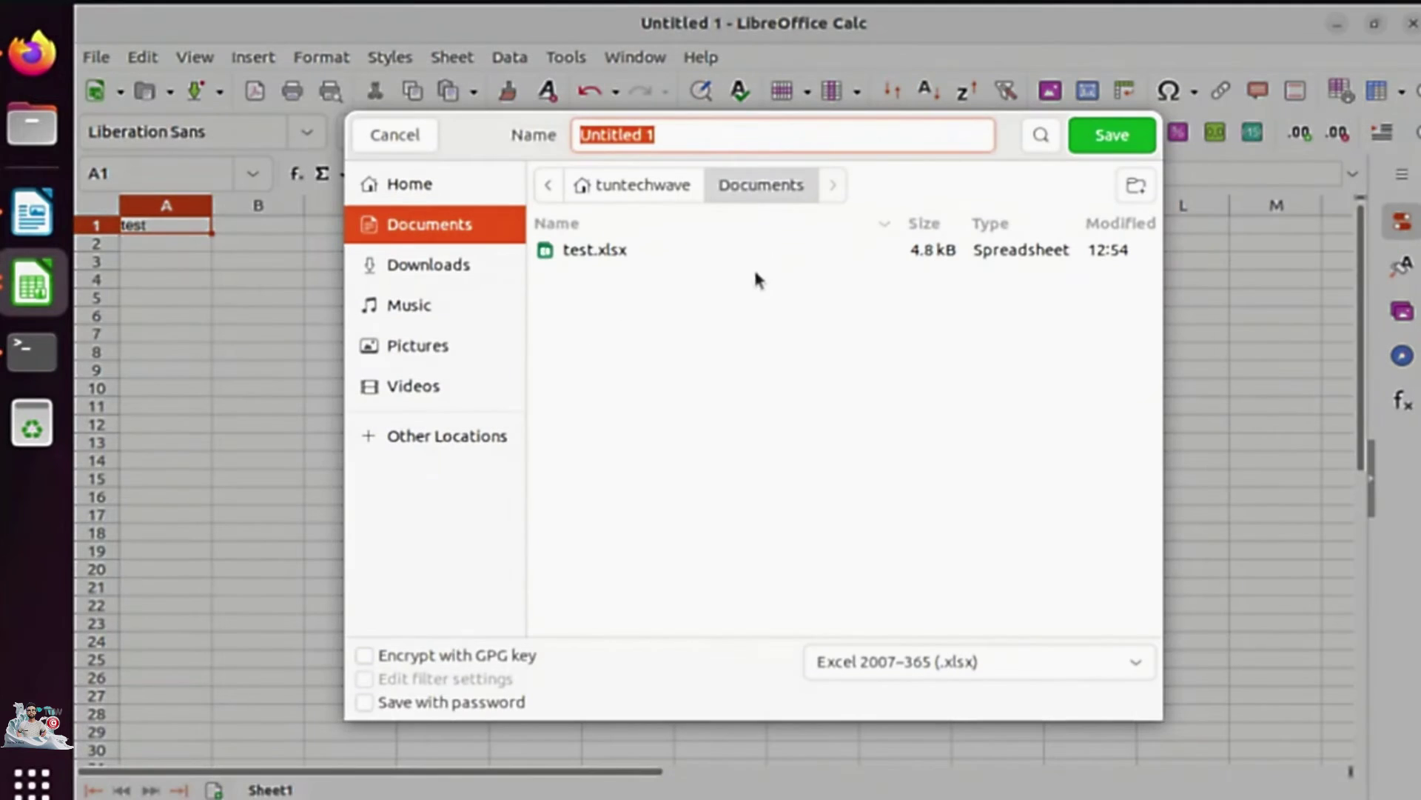
pyautogui.click(659, 185)
pyautogui.doubleClick(601, 248)
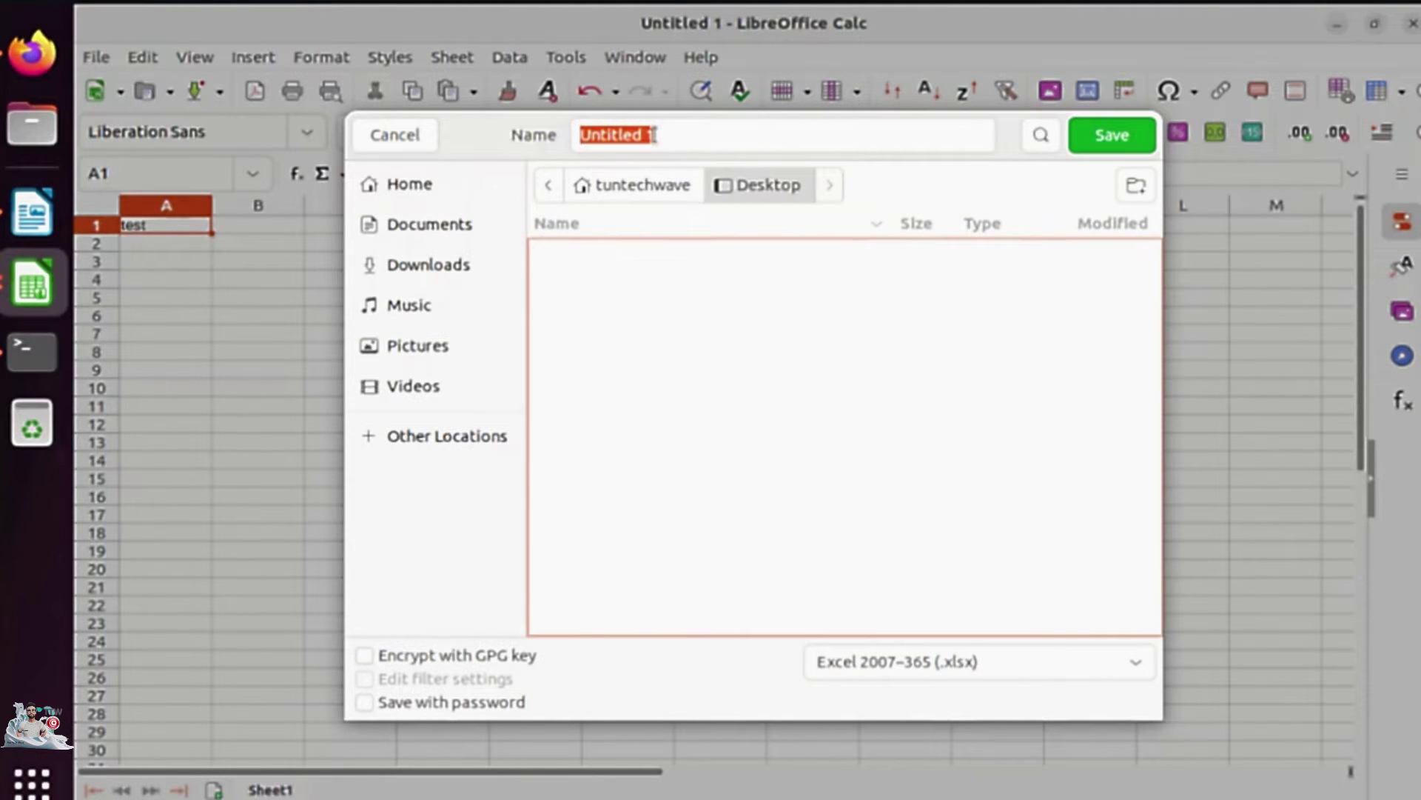
pyautogui.write('t')
pyautogui.press('Tab')
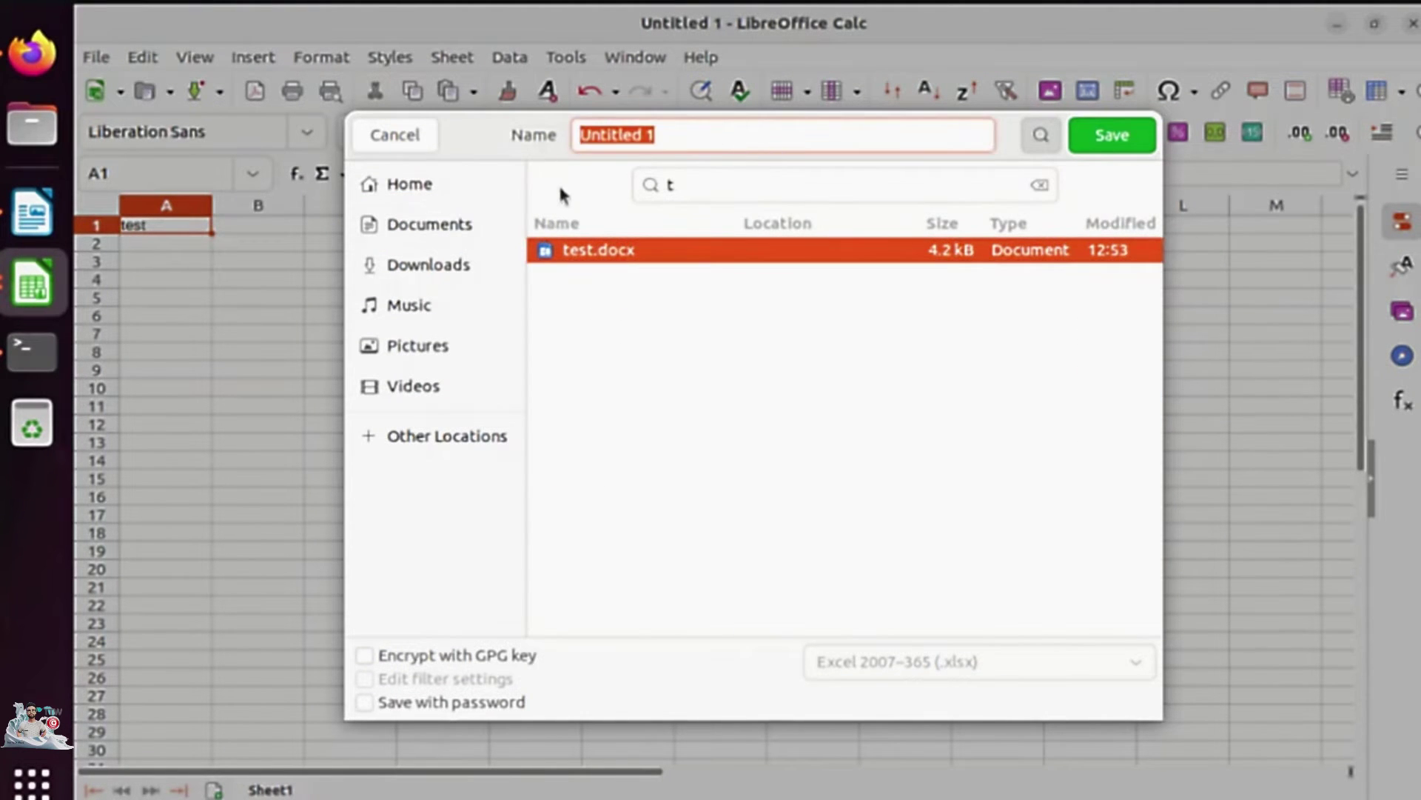
pyautogui.write('test')
pyautogui.click(1110, 136)
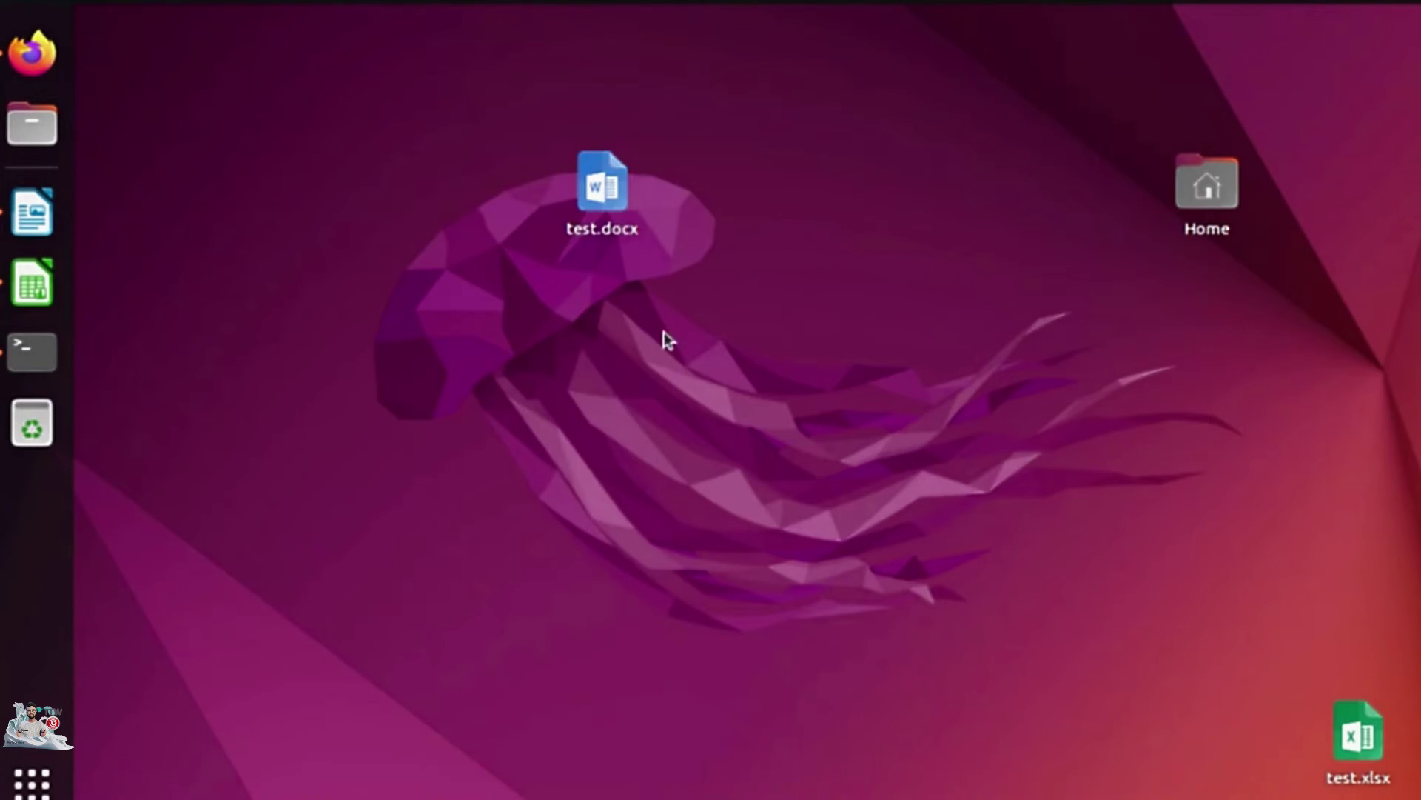
pyautogui.moveTo(1355, 733); pyautogui.dragTo(493, 227)
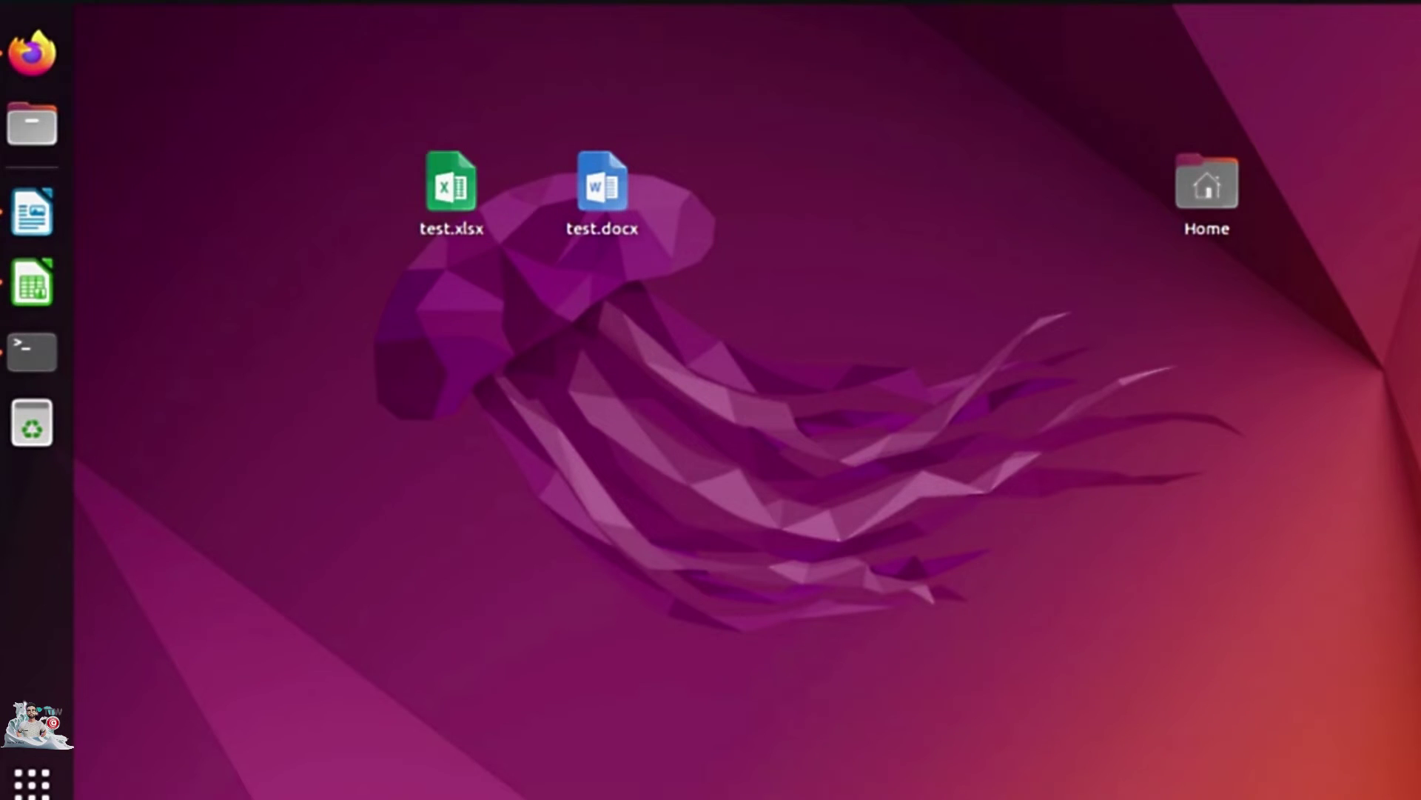
# Start an Impress presentation from the Blueprint Plans template and save it to the Desktop as test.pptx.
pyautogui.click(32, 782)
pyautogui.click(824, 660)
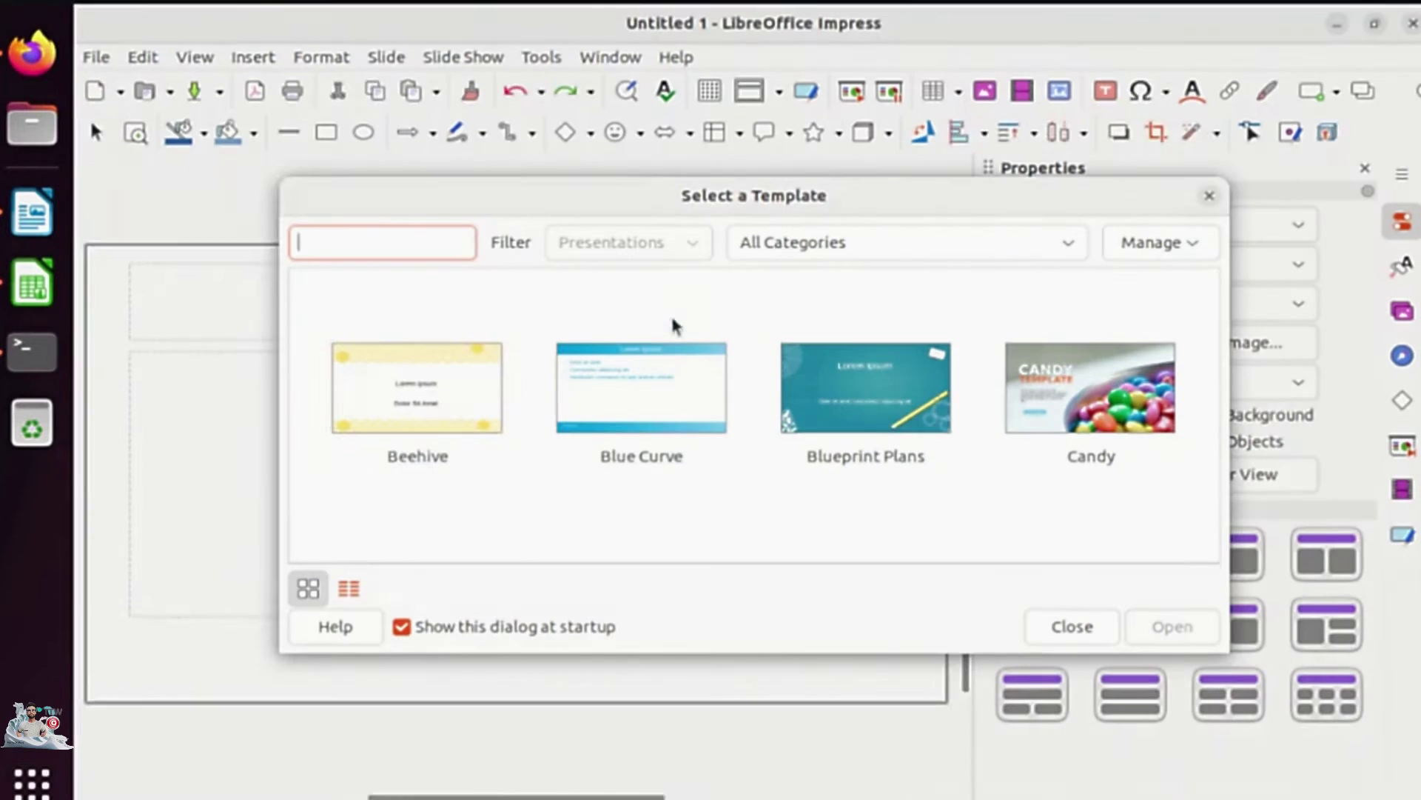
pyautogui.doubleClick(836, 411)
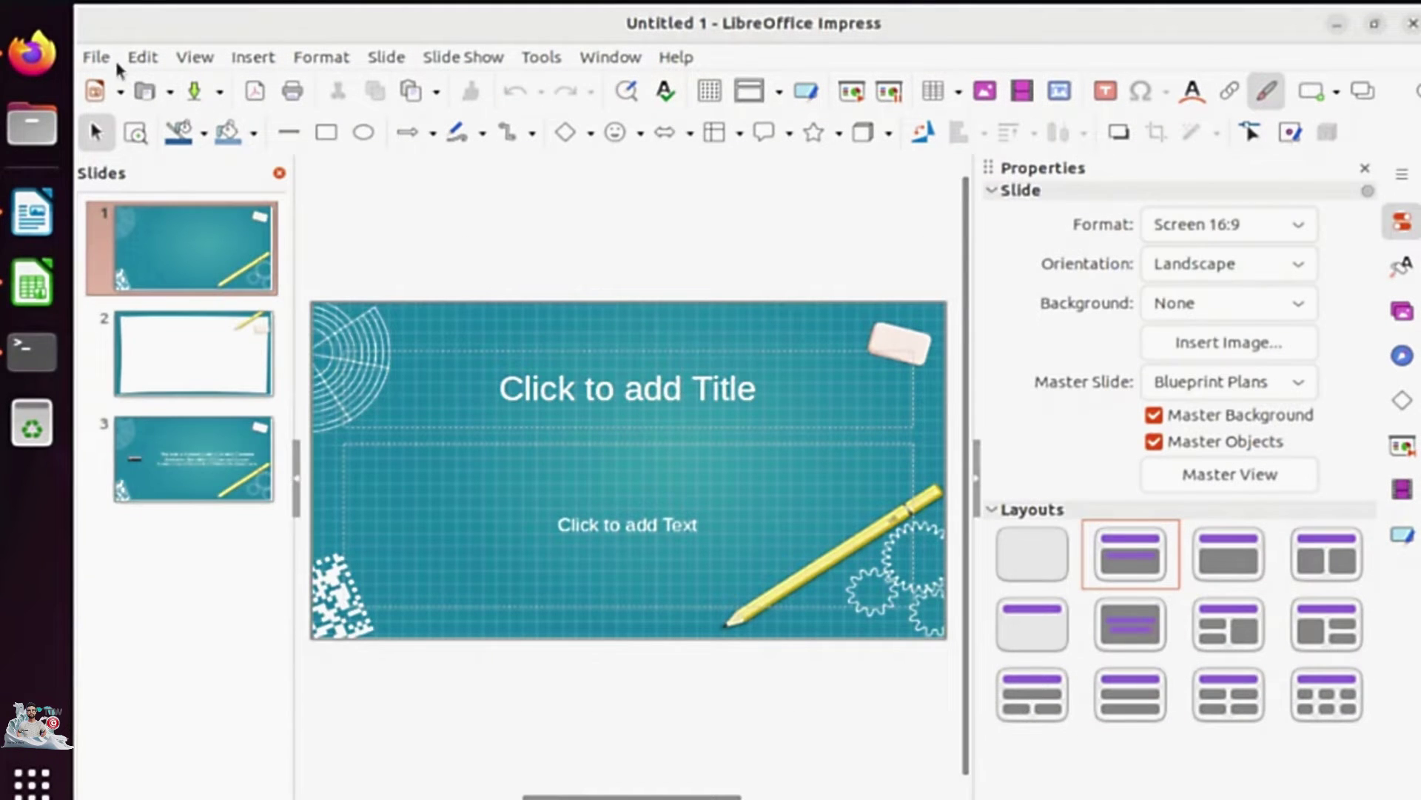
pyautogui.click(97, 57)
pyautogui.click(148, 324)
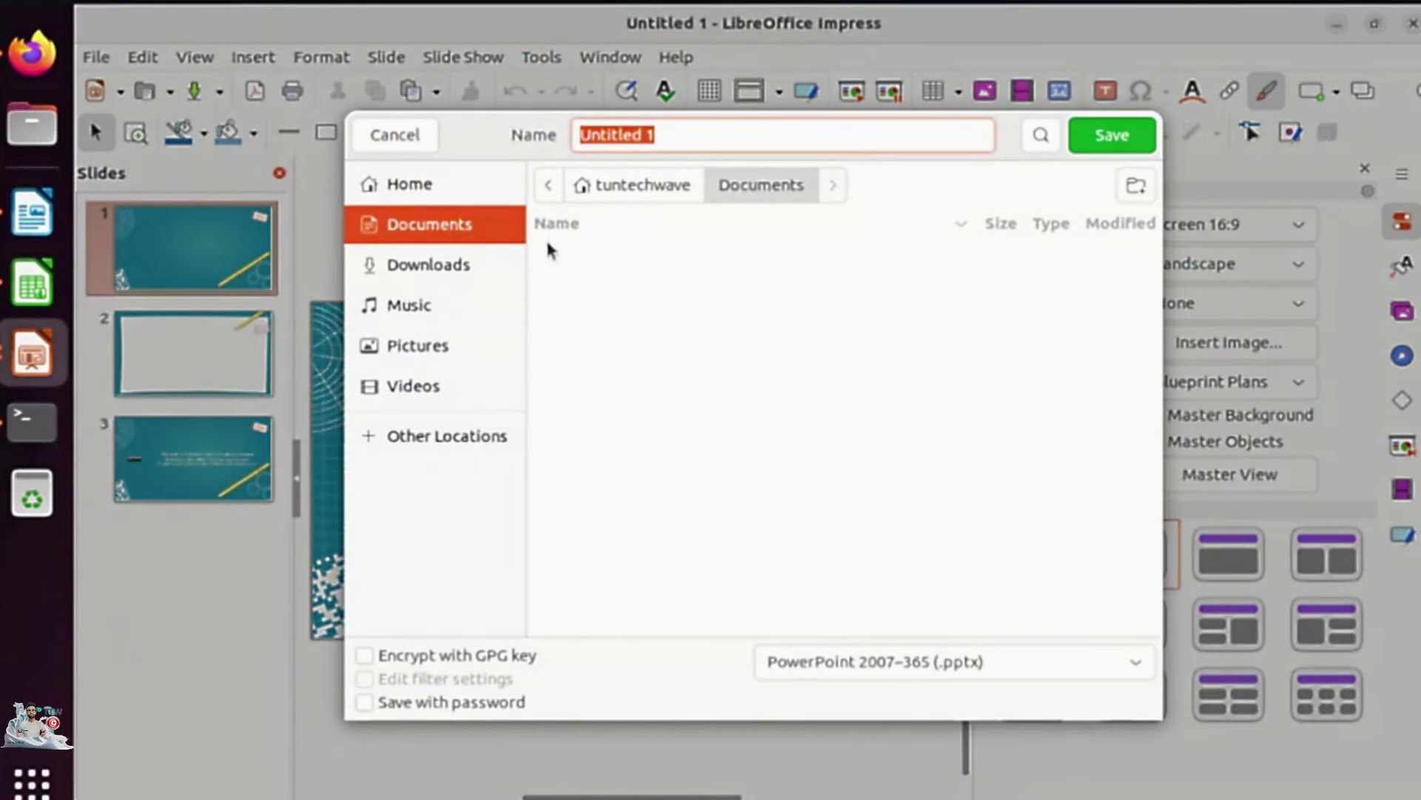
pyautogui.click(414, 187)
pyautogui.doubleClick(681, 247)
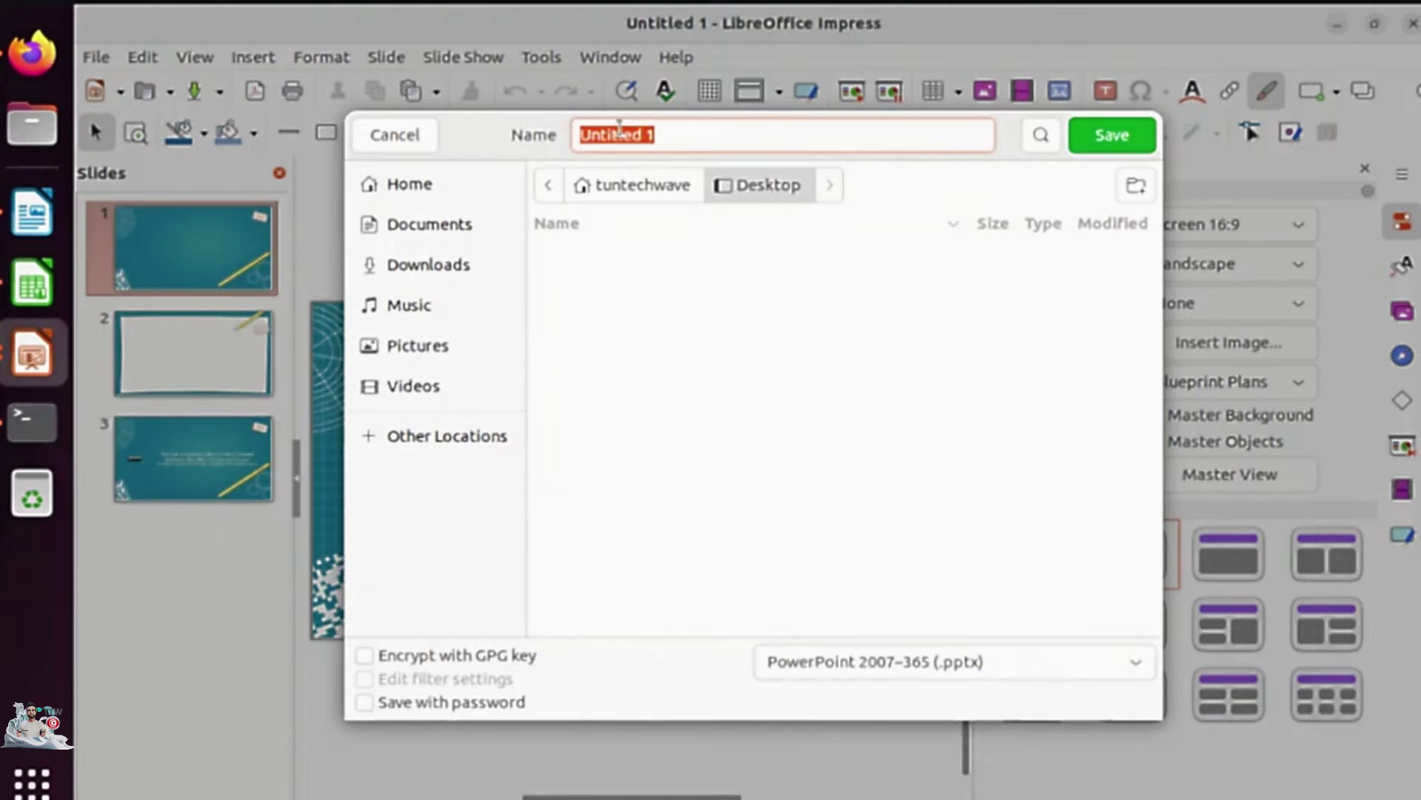
pyautogui.write('test')
pyautogui.click(1110, 127)
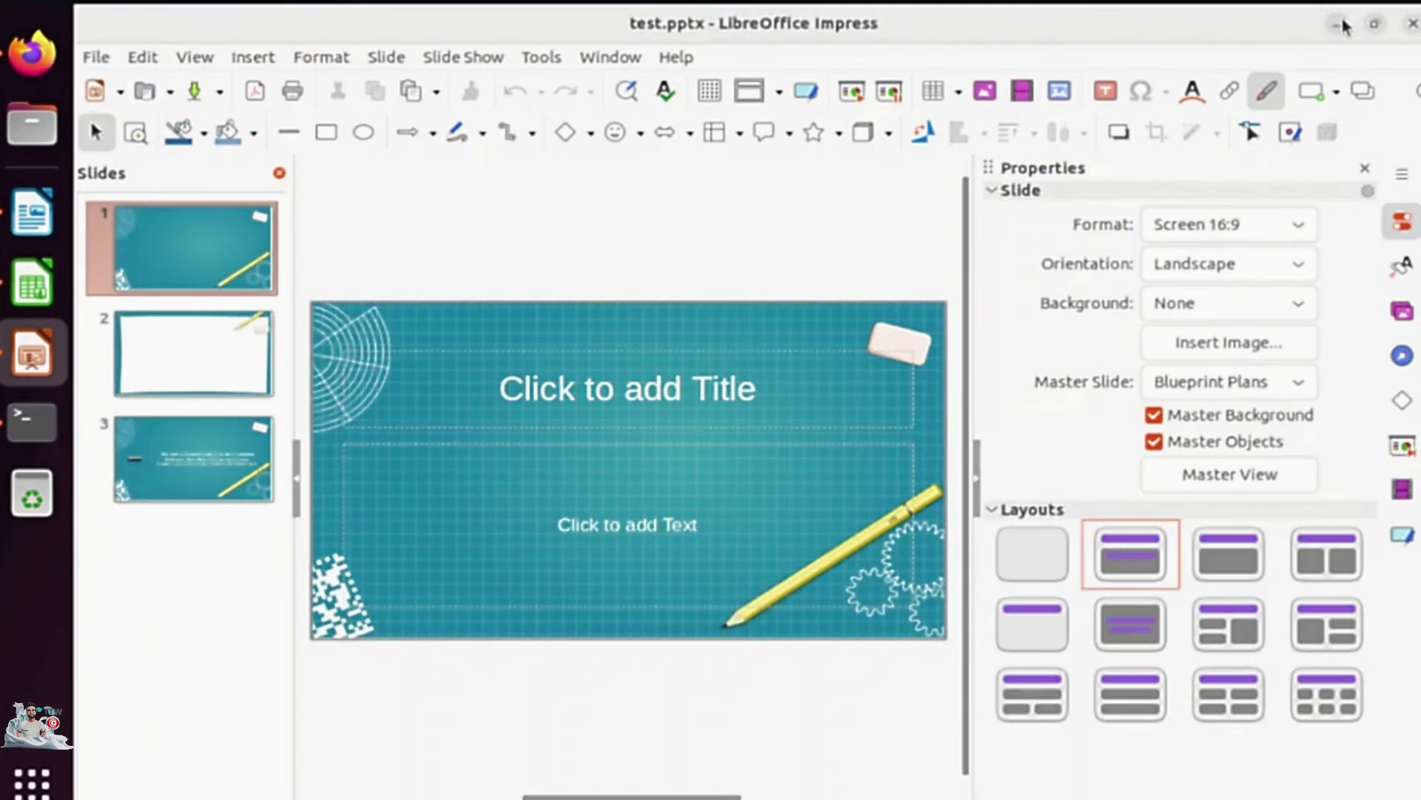
# Close Impress and line up test.docx, test.xlsx and test.pptx icons along the Desktop's top.
pyautogui.click(1410, 23)
pyautogui.moveTo(1355, 734); pyautogui.dragTo(756, 50)
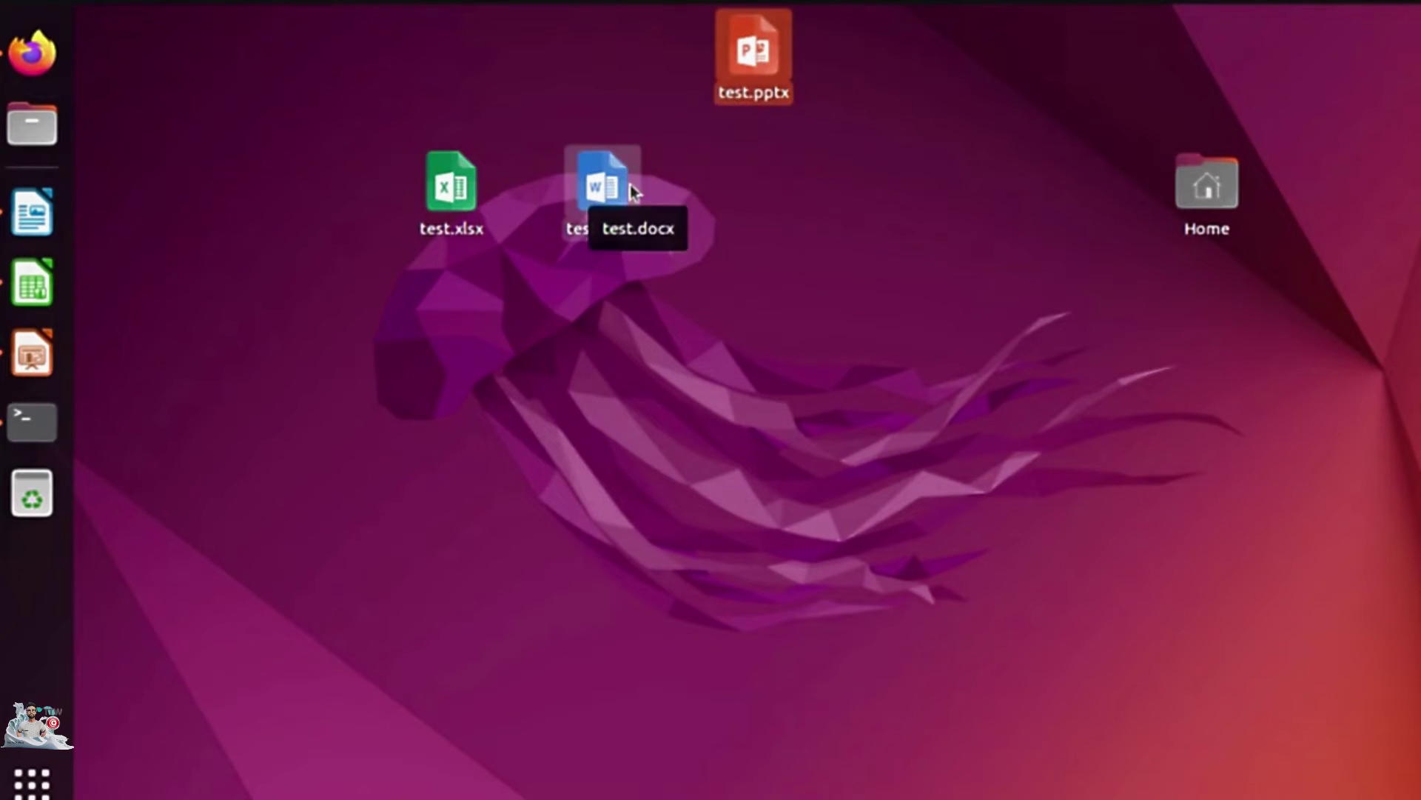
pyautogui.moveTo(632, 191); pyautogui.dragTo(631, 54)
pyautogui.moveTo(449, 185); pyautogui.dragTo(450, 49)
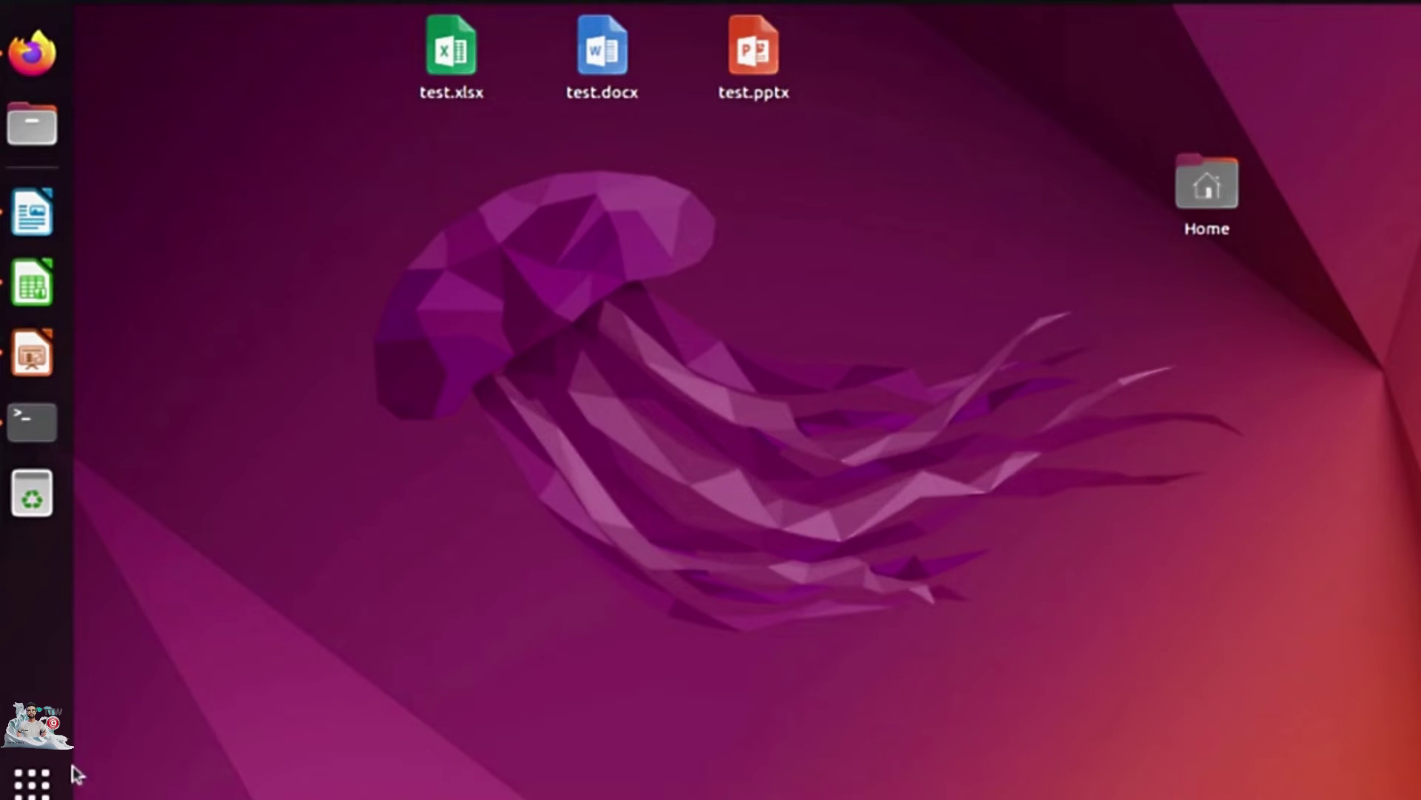
pyautogui.click(33, 779)
# Download the Apache OpenOffice 4.1.14 archive with a pasted terminal command and list the home folder.
pyautogui.click(703, 325)
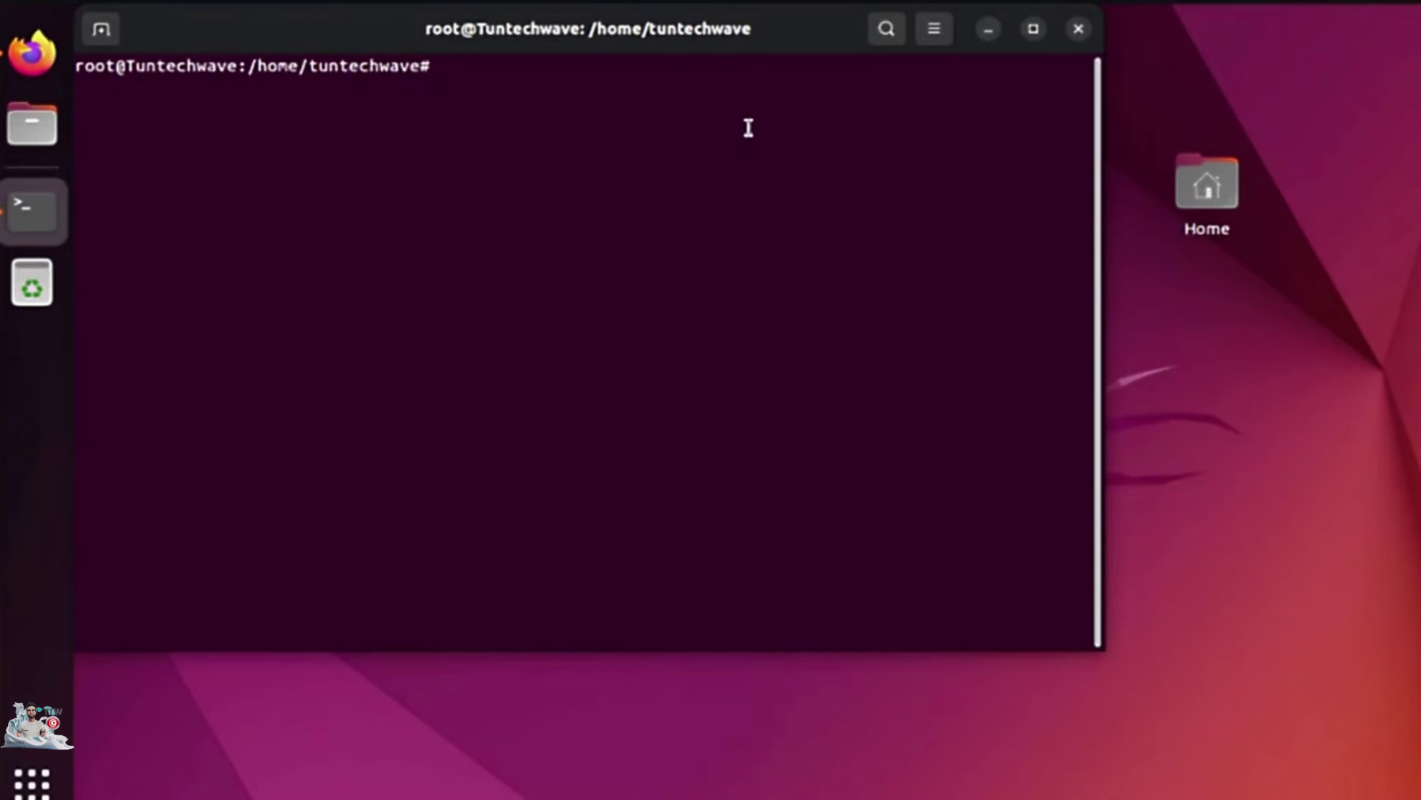
pyautogui.rightClick(747, 130)
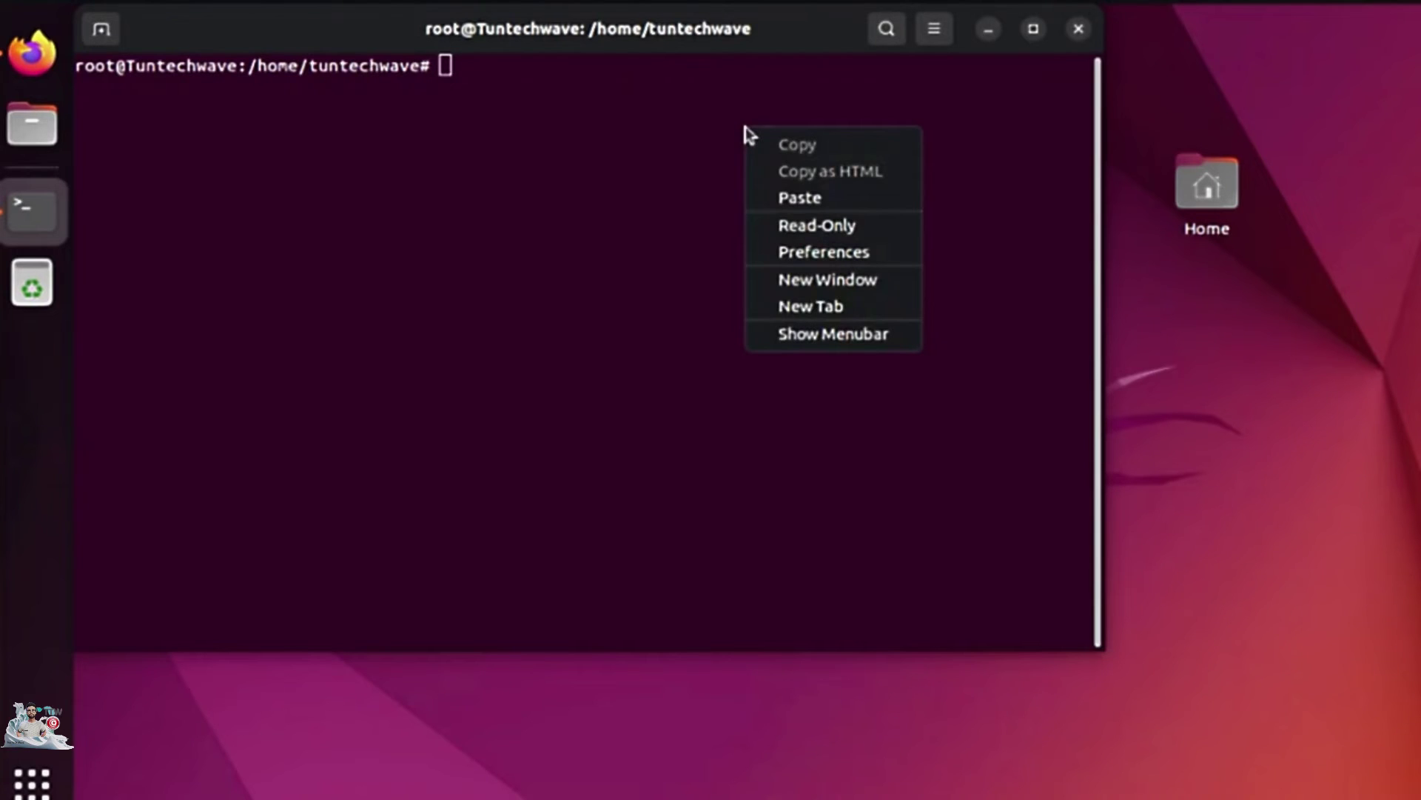
pyautogui.click(812, 198)
pyautogui.press('Return')
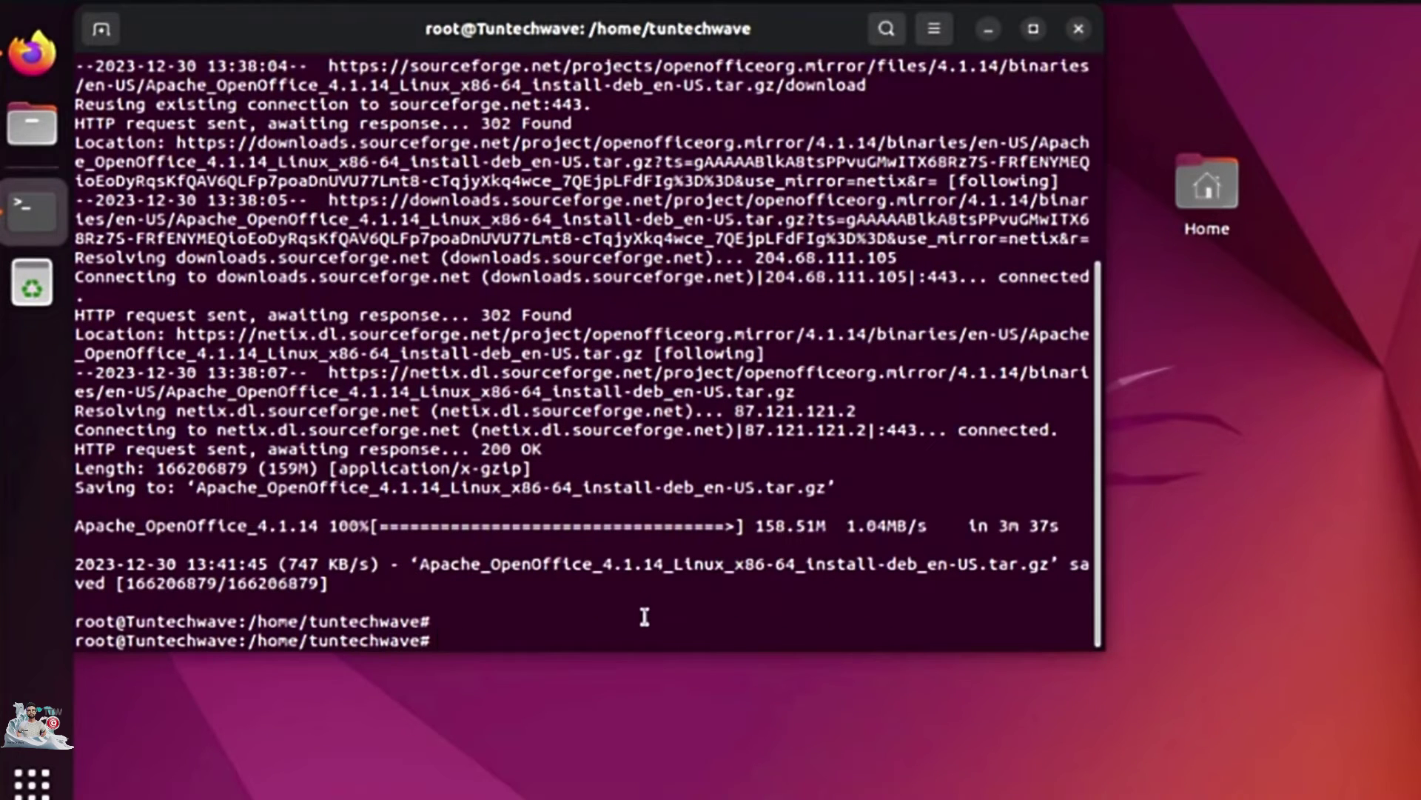
pyautogui.write('ls')
pyautogui.press('Return')
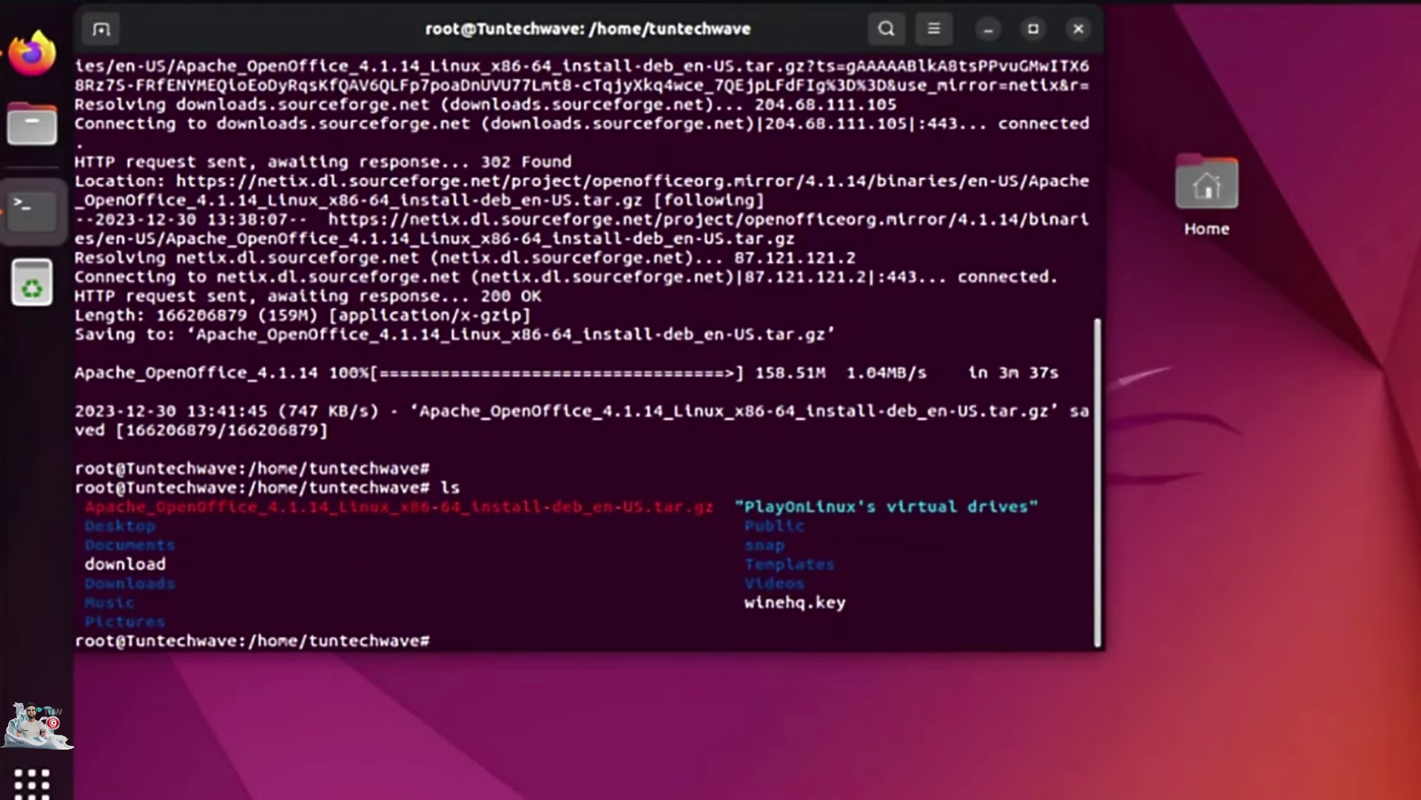
# Extract the archive with tar -xvf and change into the en-US/DEBS folder.
pyautogui.write('tar -xvf')
pyautogui.rightClick(714, 635)
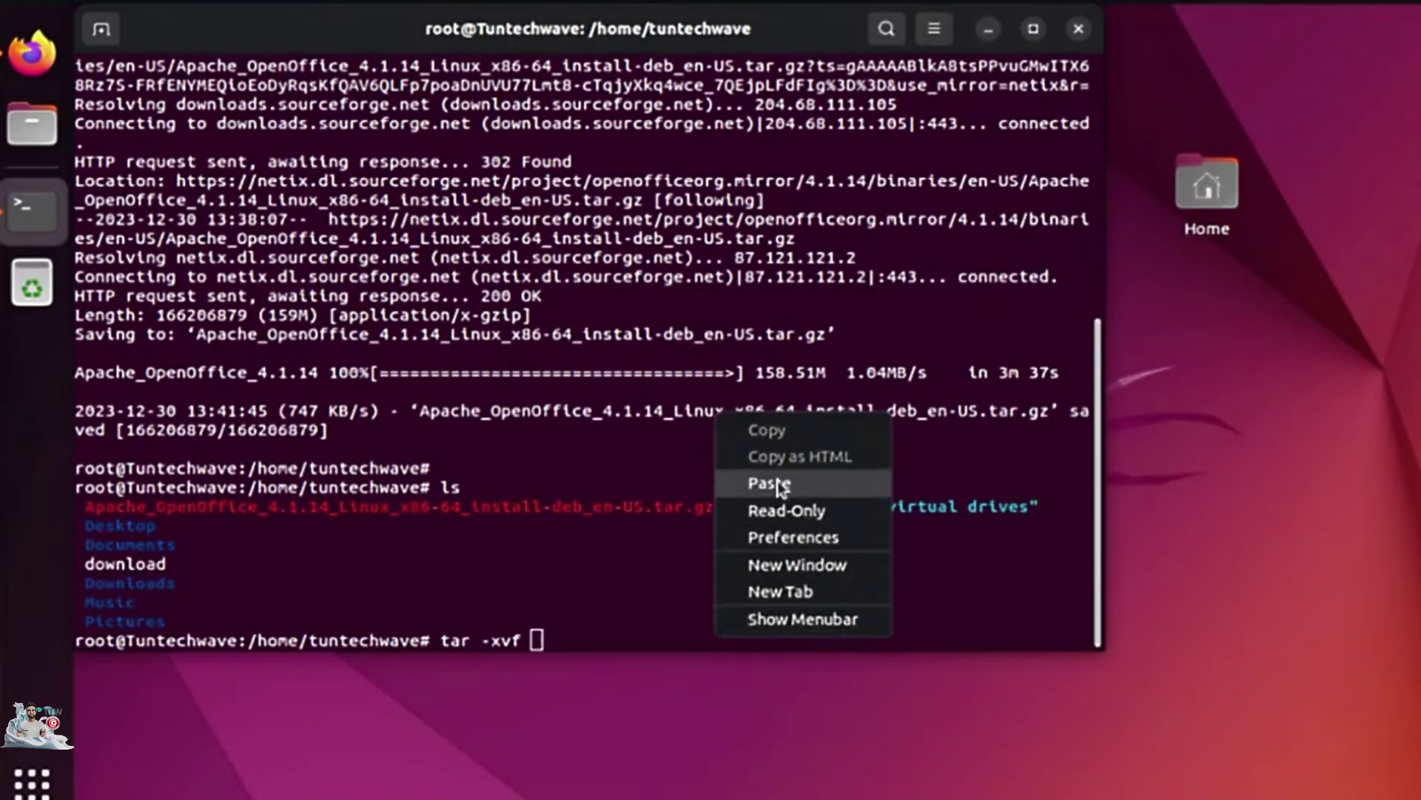
pyautogui.click(769, 483)
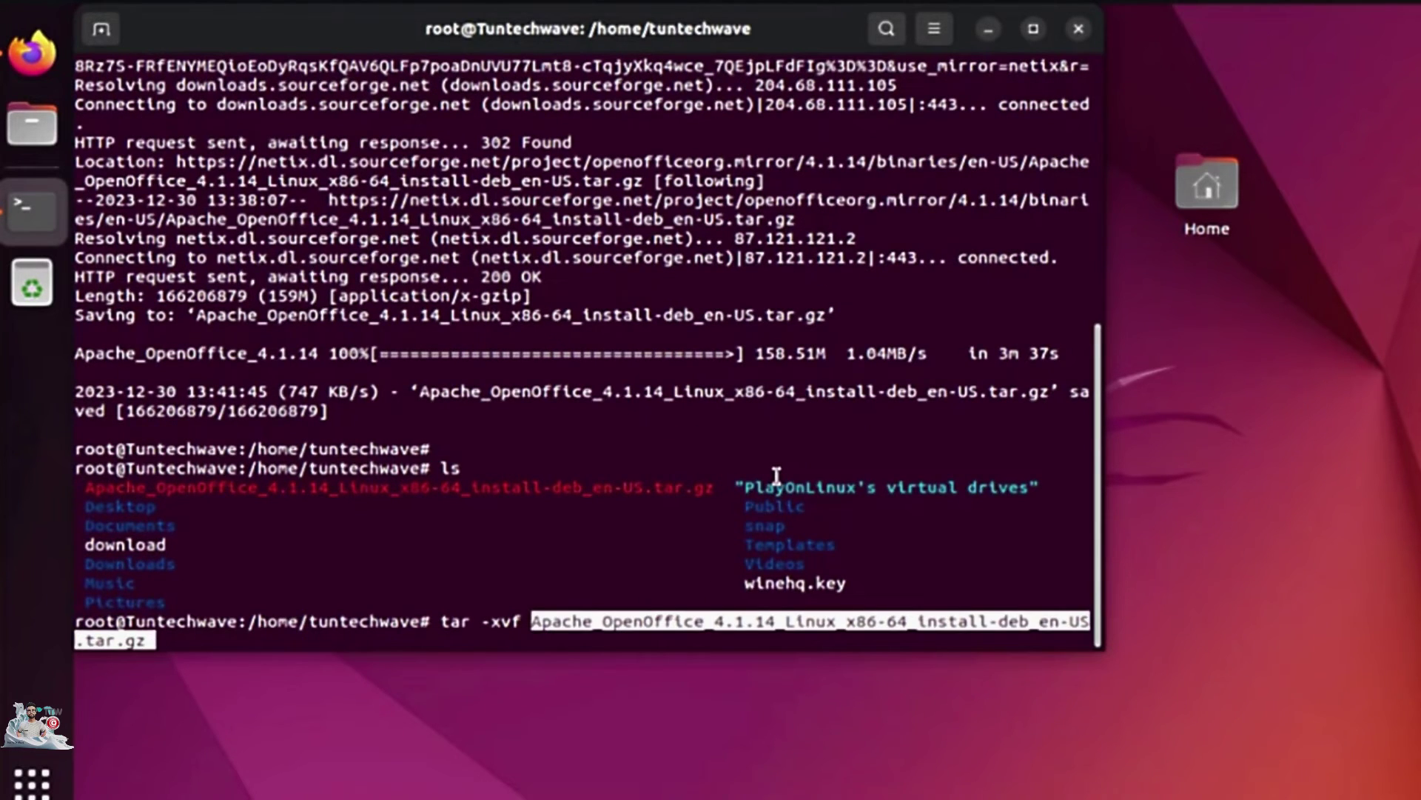
pyautogui.press('Return')
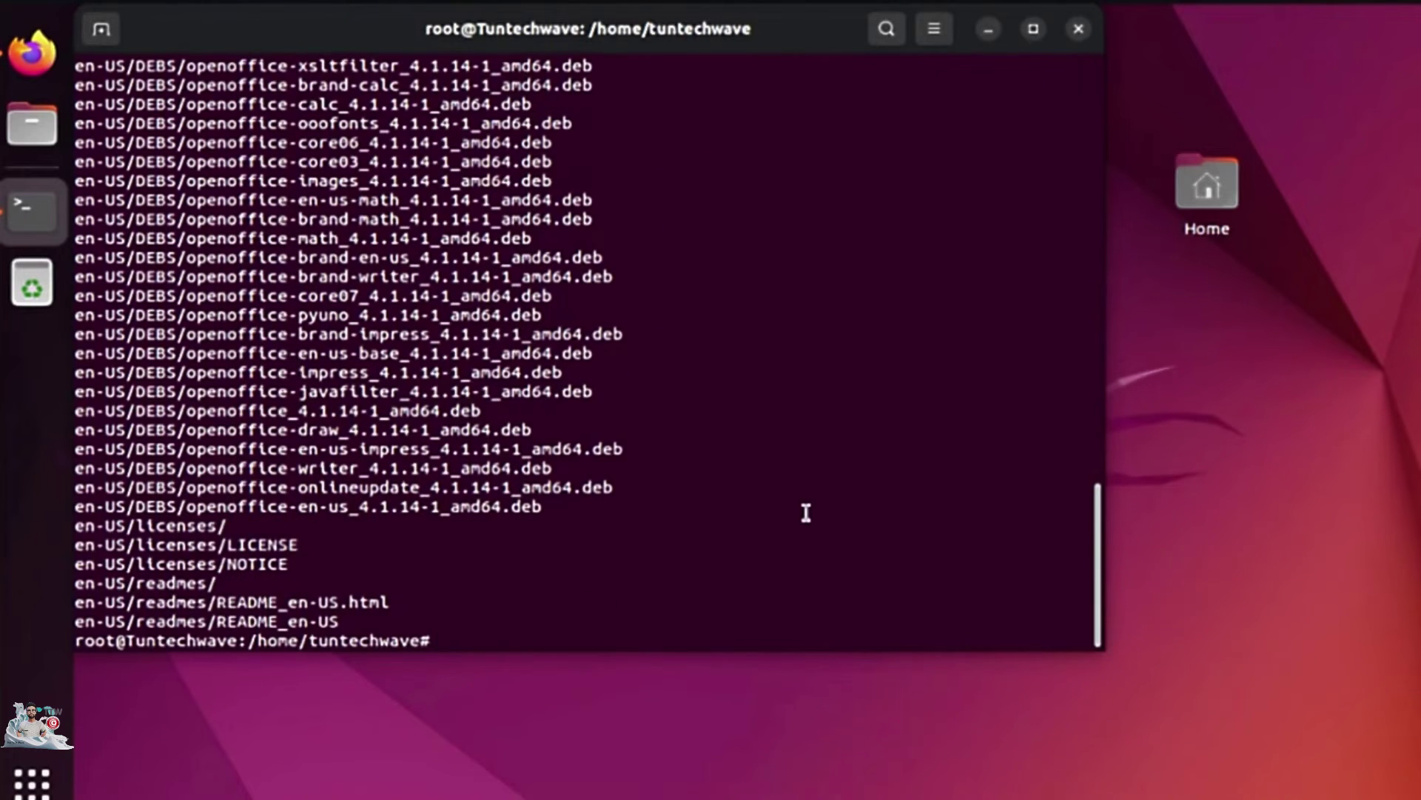
pyautogui.write('cd en')
pyautogui.press('Tab')
pyautogui.write('D')
pyautogui.press('Tab')
pyautogui.press('Return')
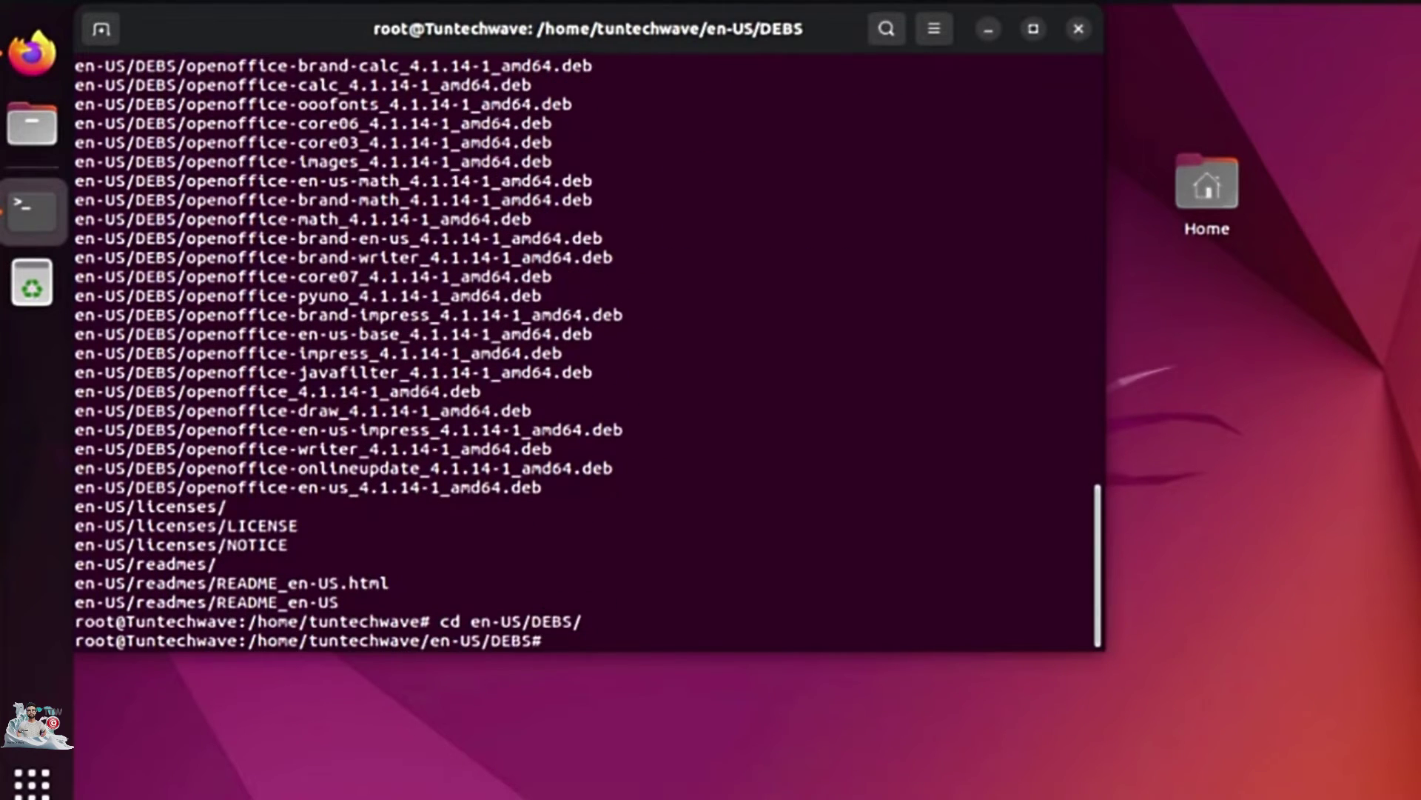
# Install all packages with sudo dpkg -i *.deb, then repeat it in desktop-integration.
pyautogui.write('sudo dpkg -i *.')
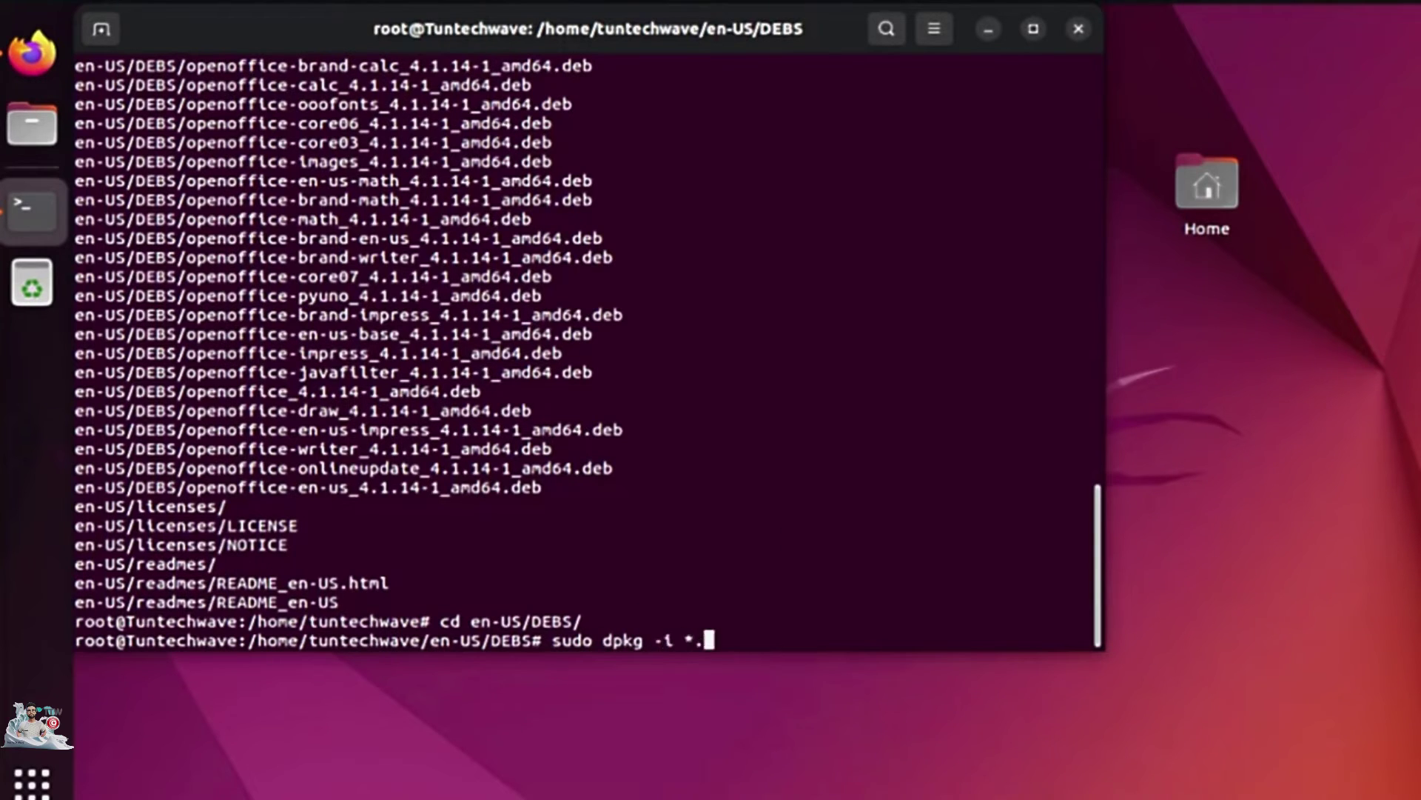
pyautogui.write('deb')
pyautogui.press('Return')
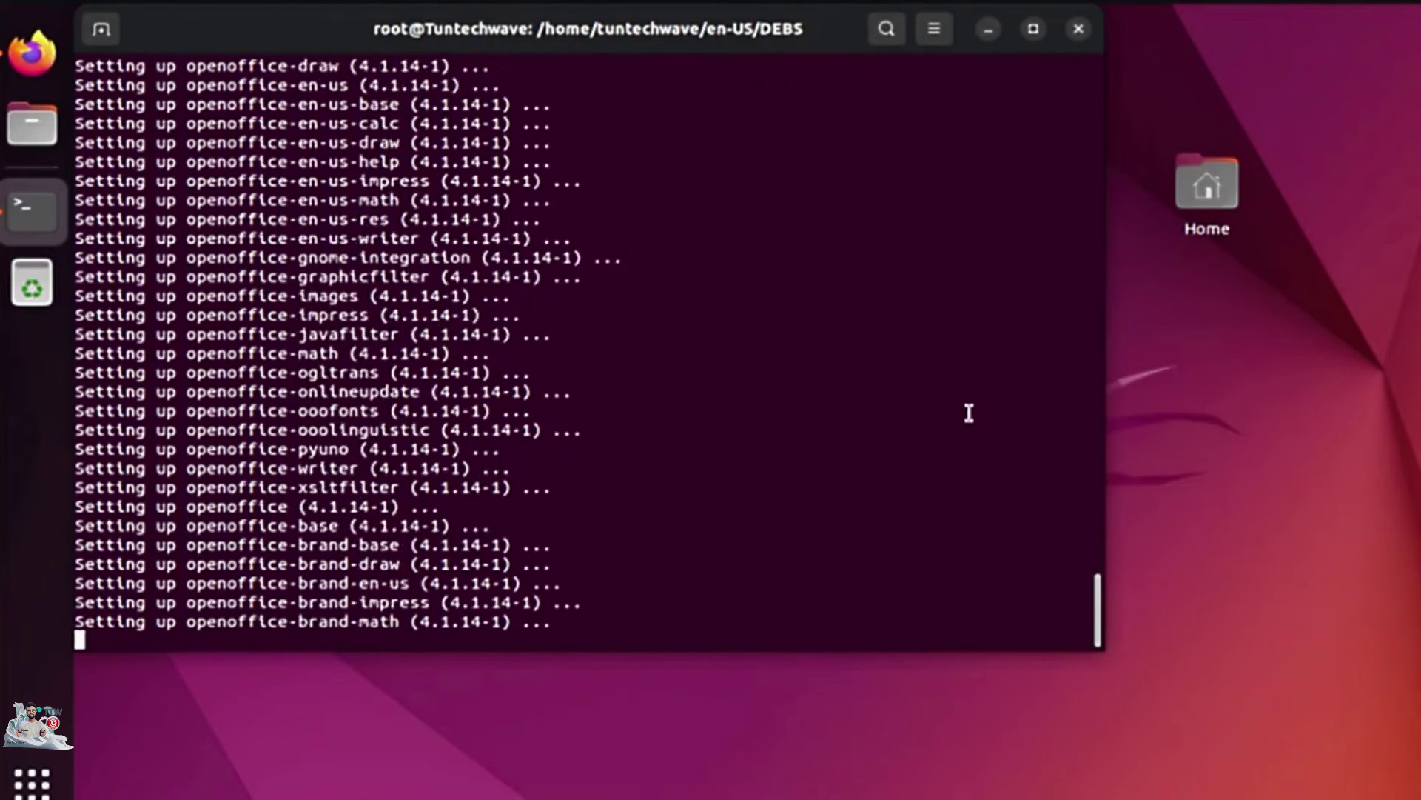
pyautogui.write('cd de')
pyautogui.press('Tab')
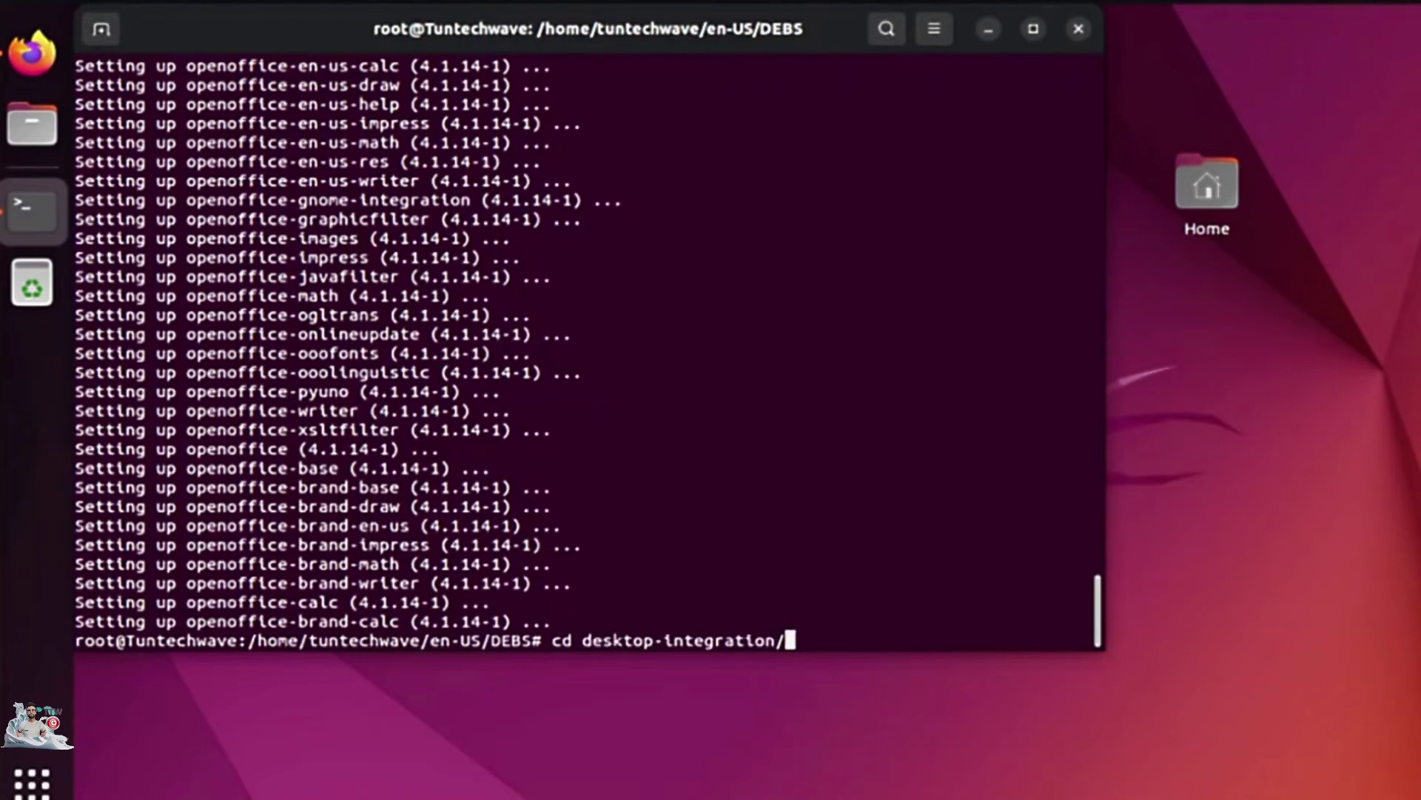
pyautogui.press('Return')
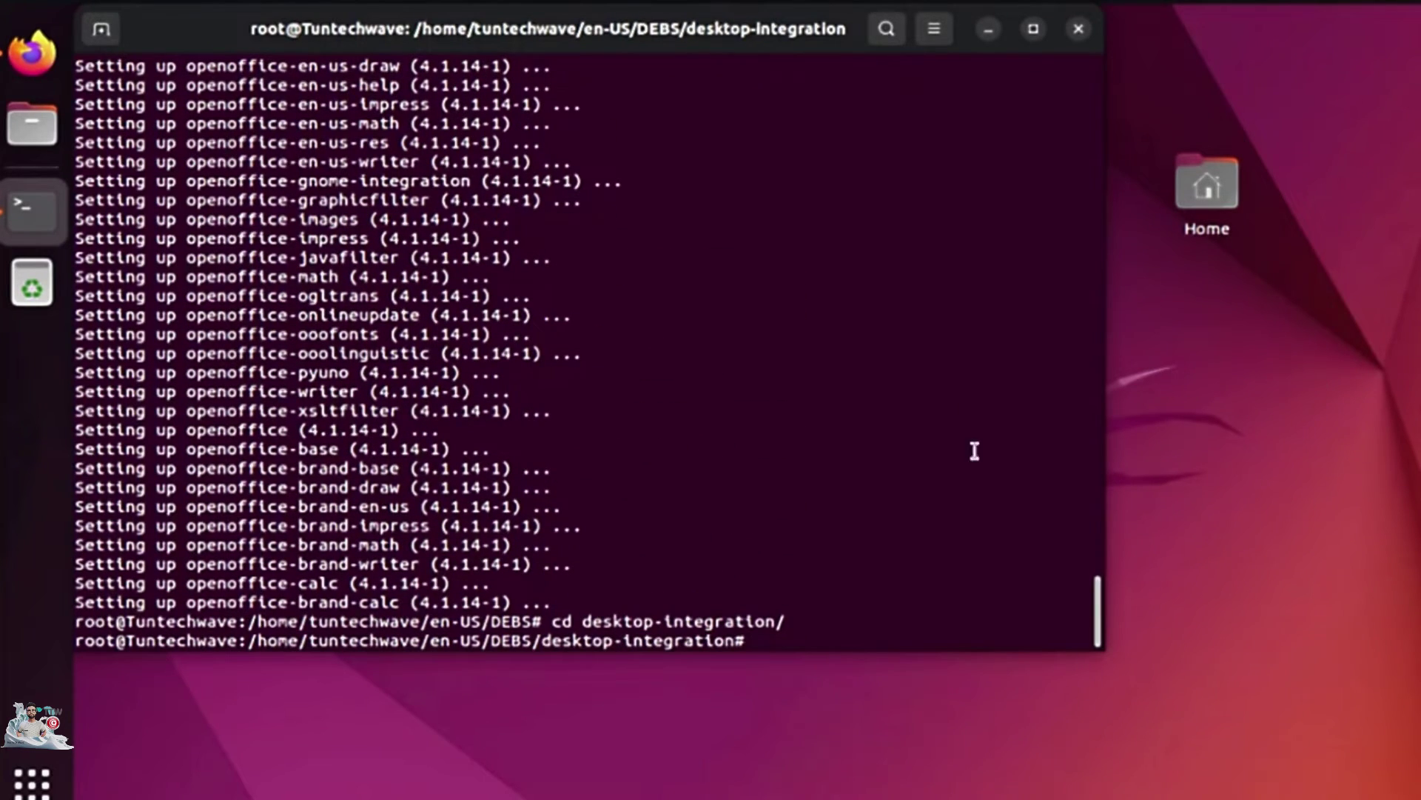
pyautogui.press('Up')
pyautogui.press('Up')
pyautogui.press('Return')
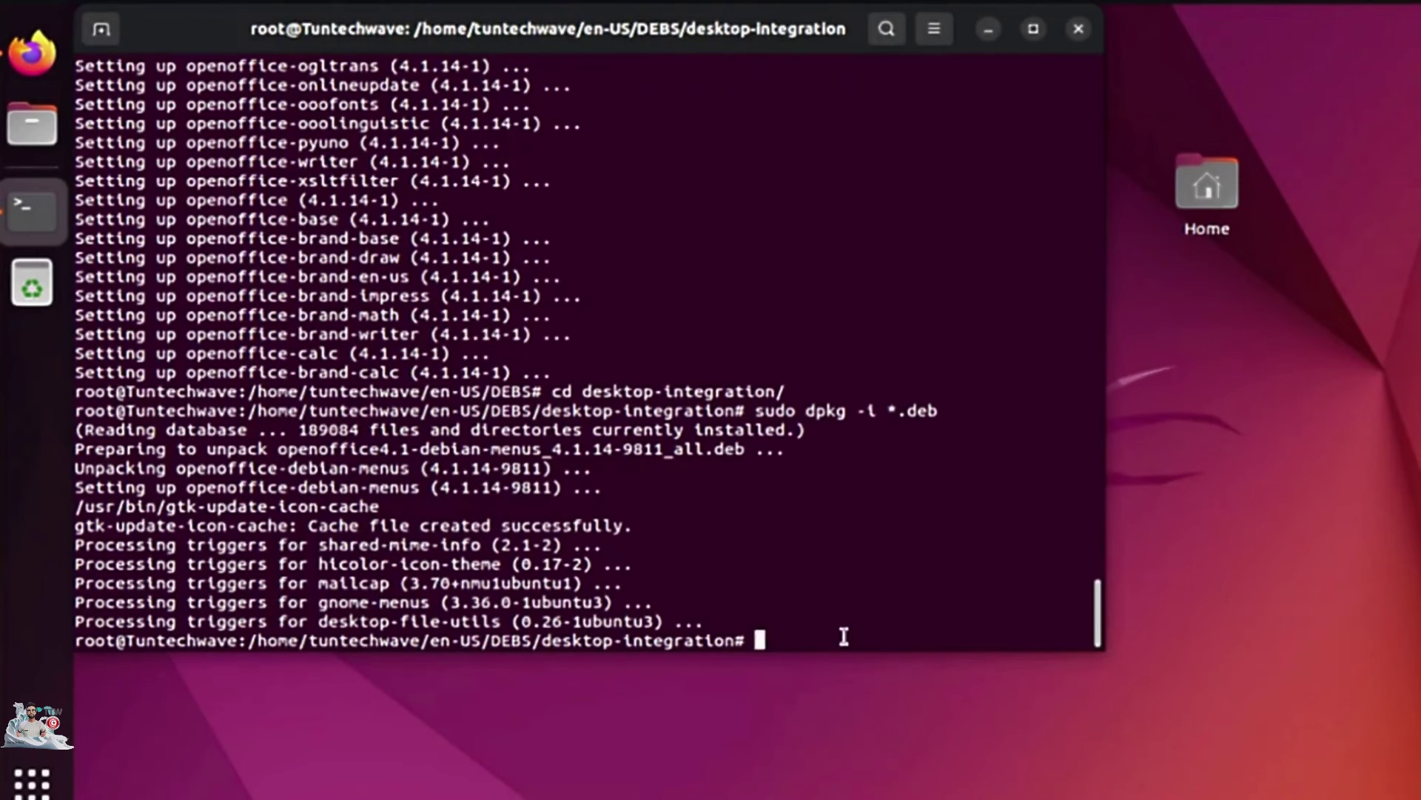
pyautogui.click(989, 29)
pyautogui.click(32, 781)
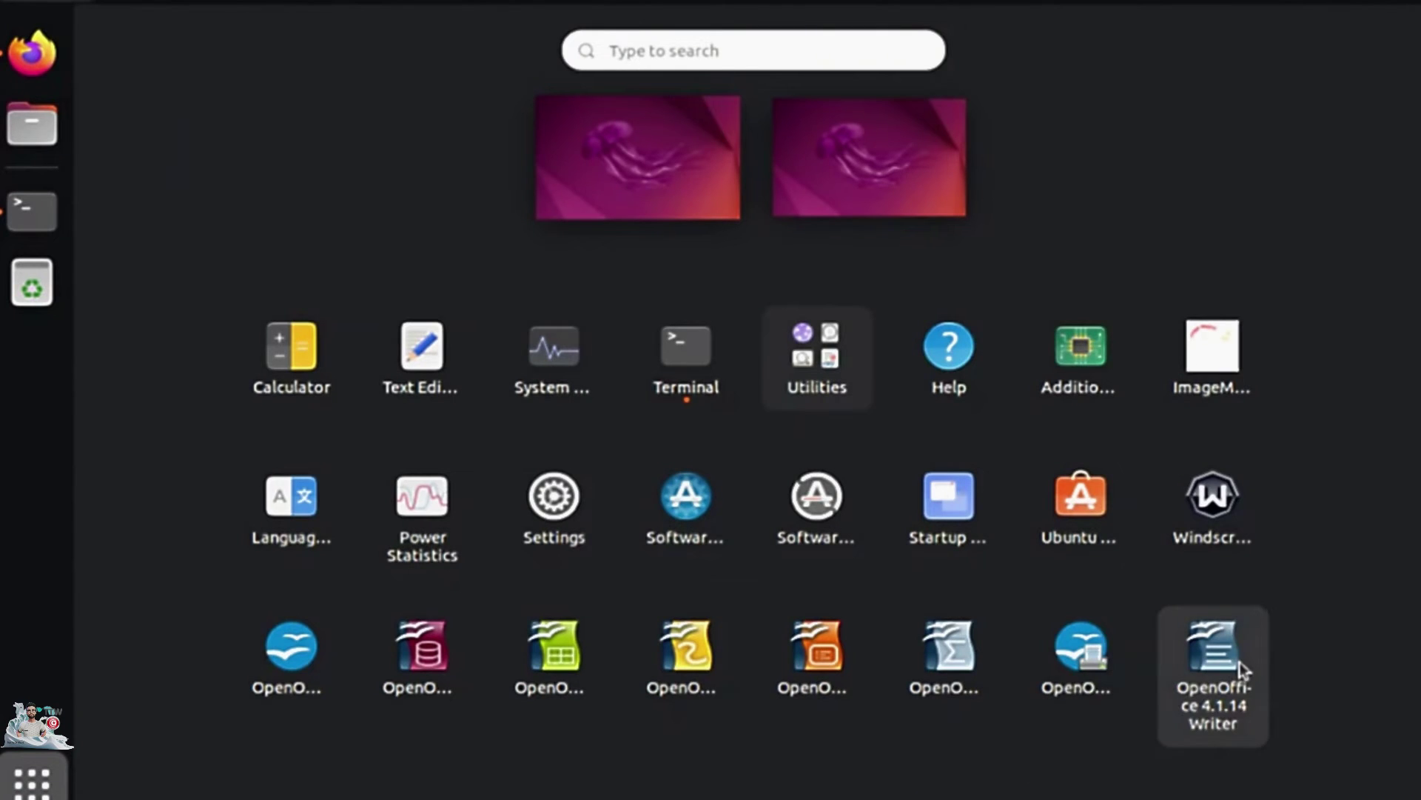
# Launch OpenOffice 4.1.14 Writer and click through the welcome wizard's User name step to Finish.
pyautogui.click(1243, 670)
pyautogui.click(751, 577)
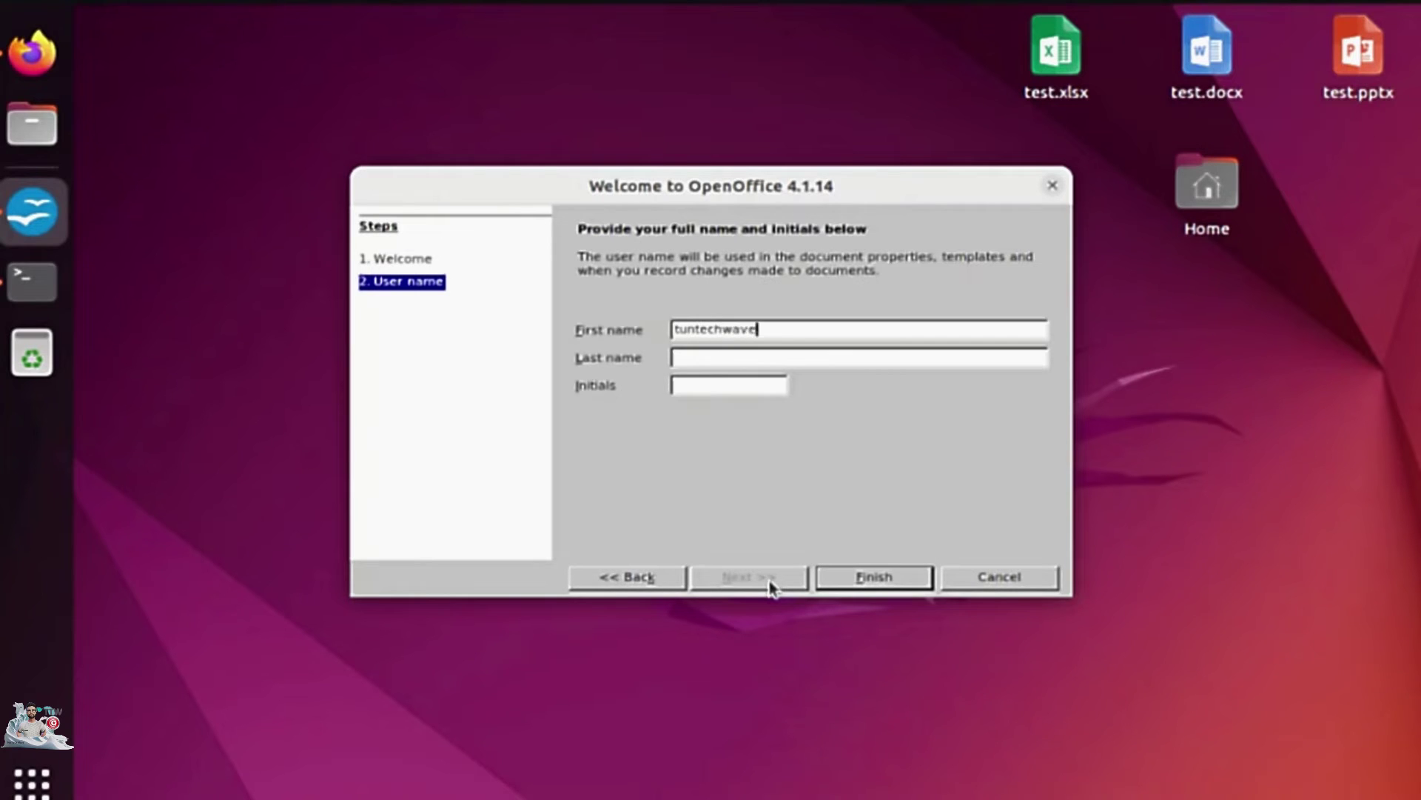
pyautogui.click(831, 577)
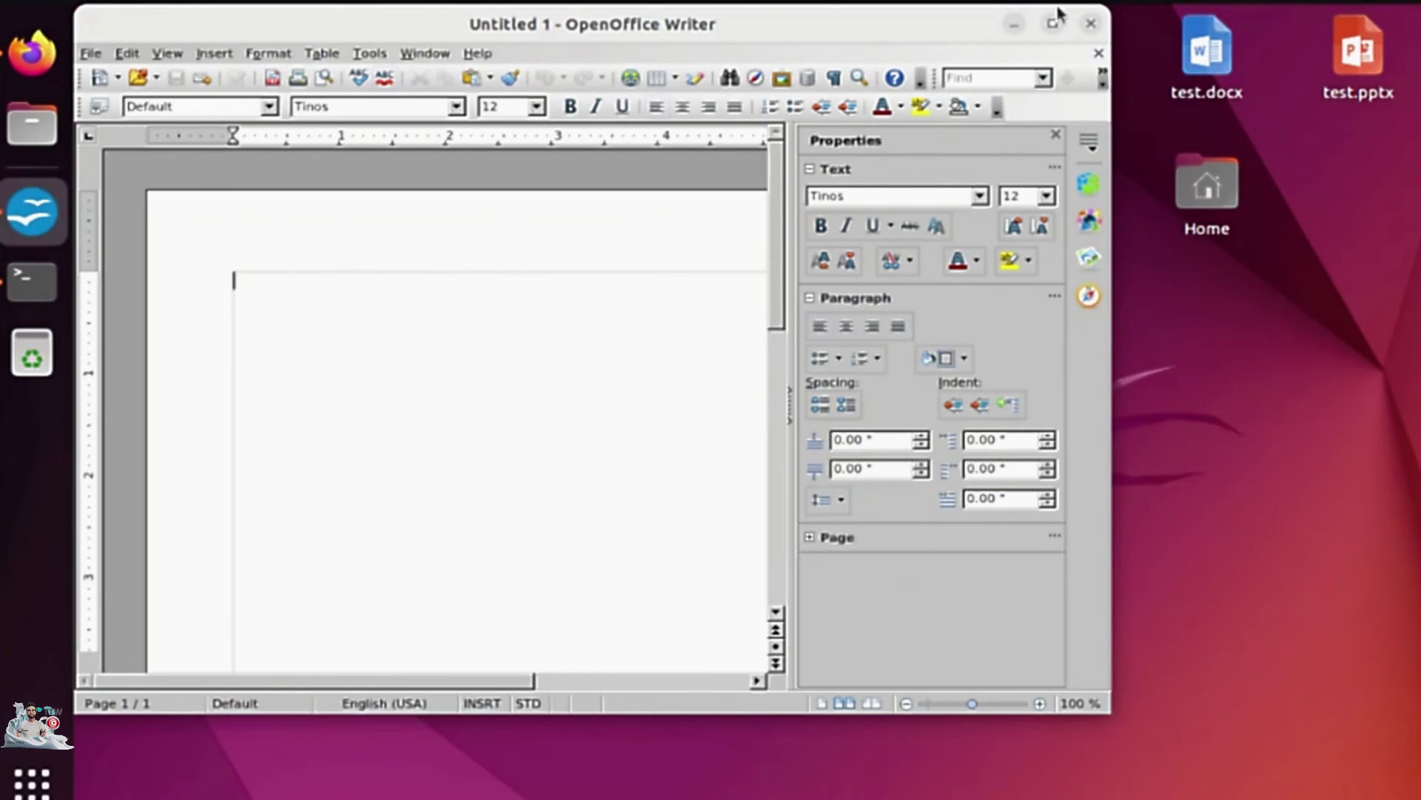
pyautogui.click(369, 53)
# In Load/Save > General options, make text documents always save as Microsoft Word 97/2000/XP.
pyautogui.click(428, 520)
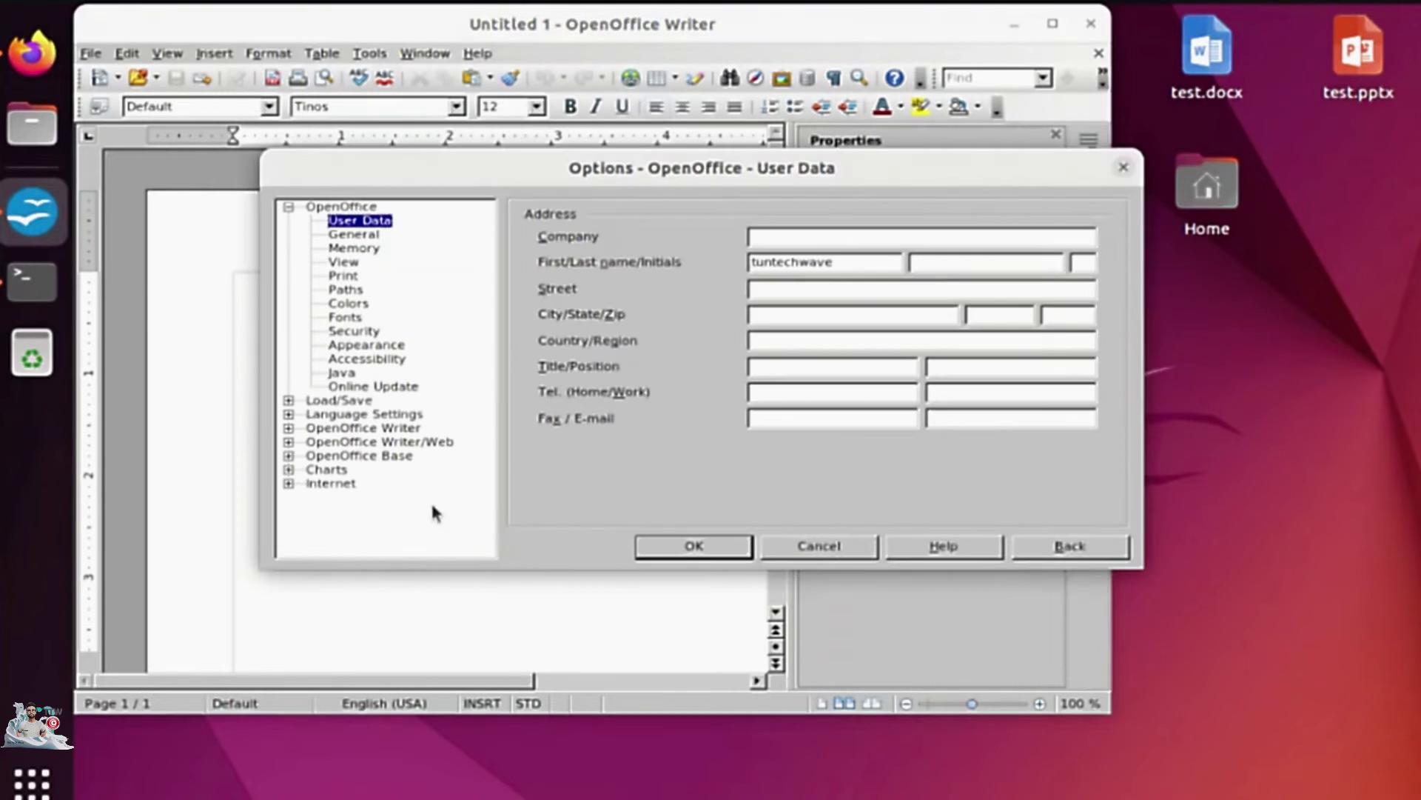
pyautogui.click(345, 402)
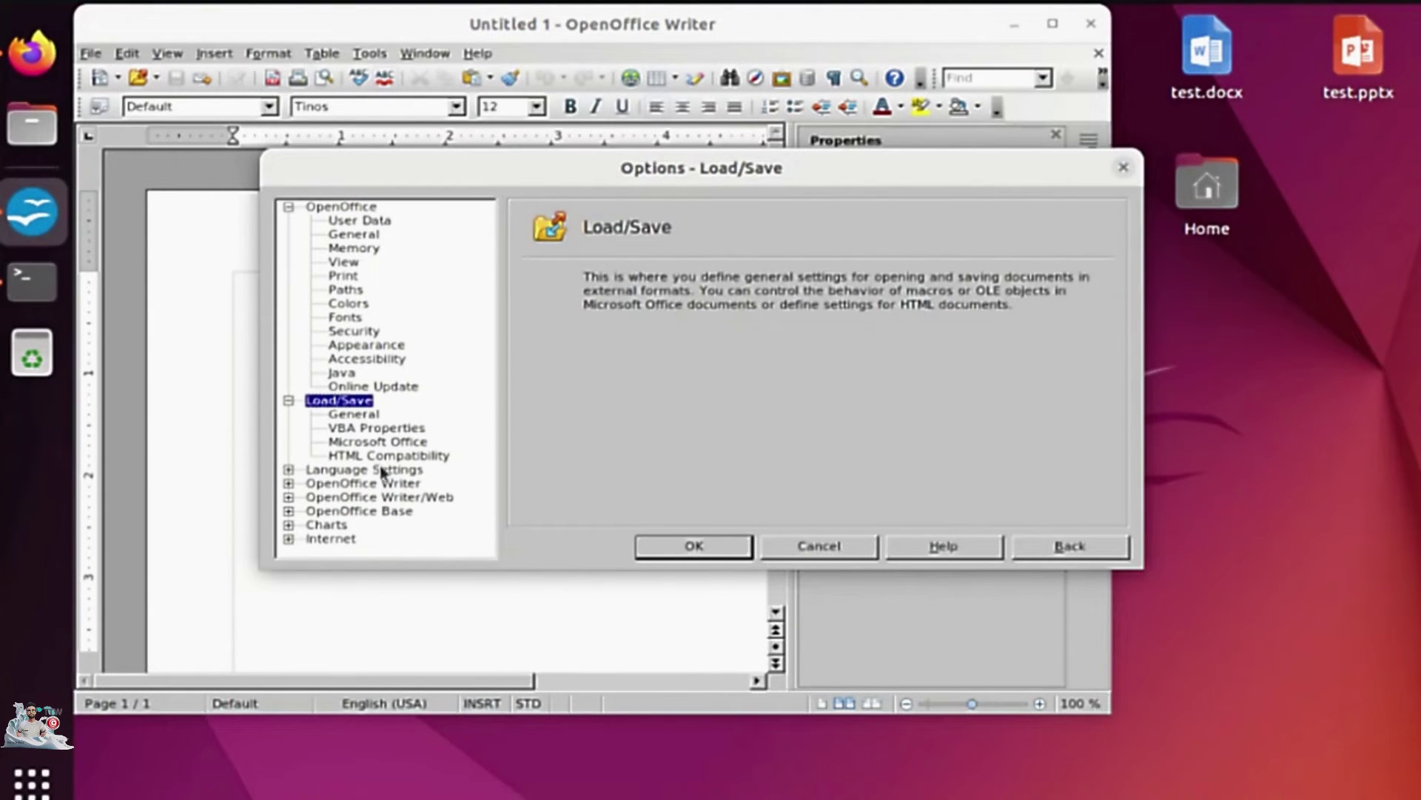
pyautogui.click(369, 414)
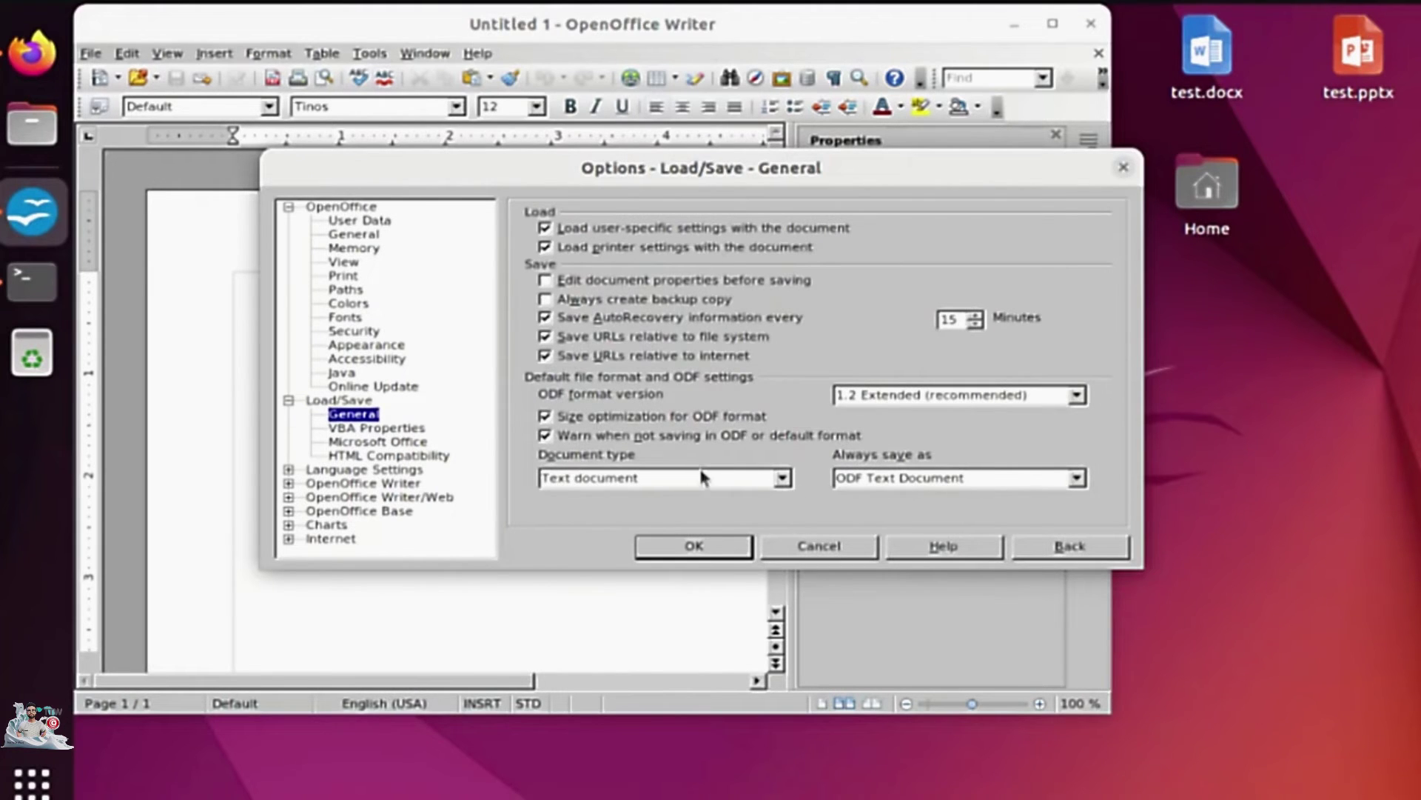
pyautogui.click(932, 480)
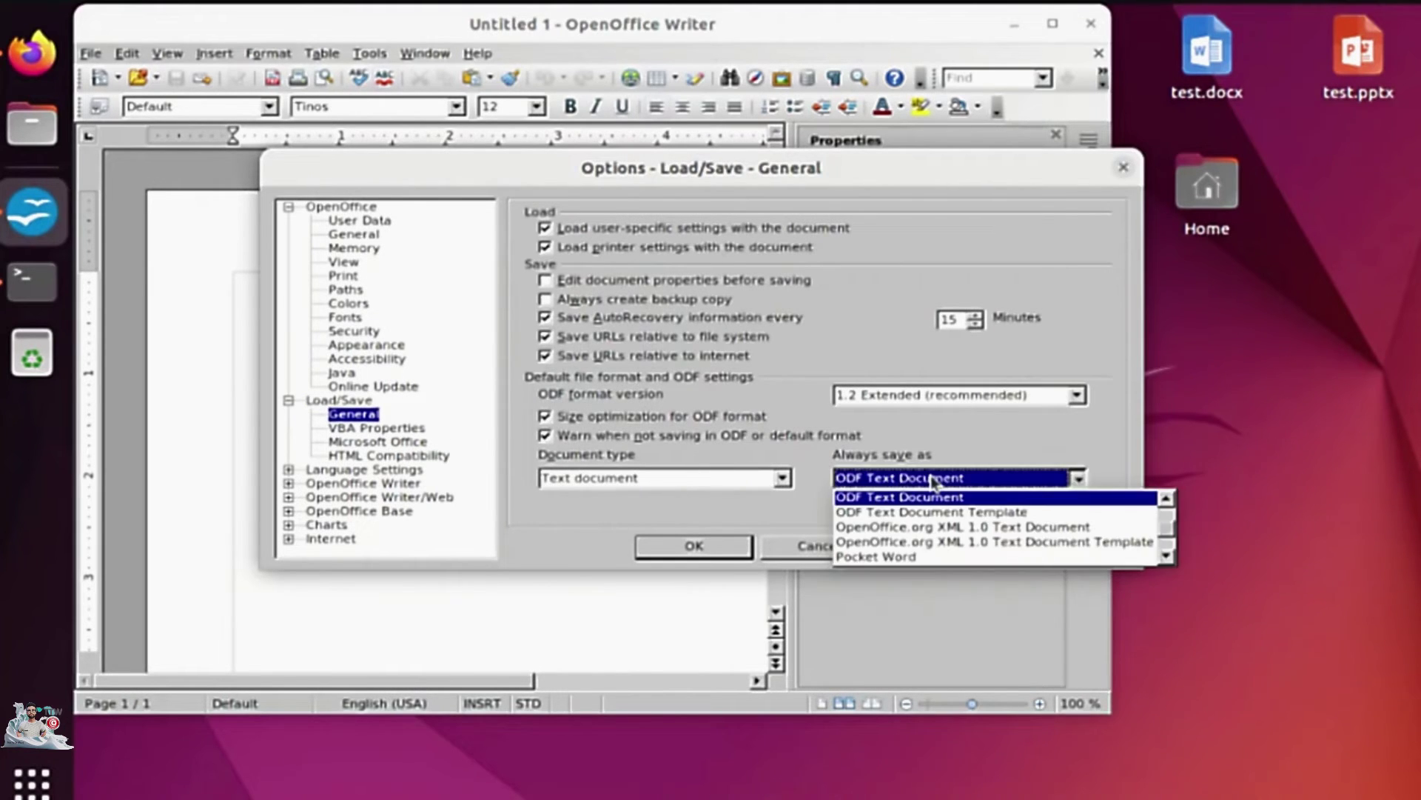
pyautogui.scroll(1, 929, 531)
pyautogui.click(929, 529)
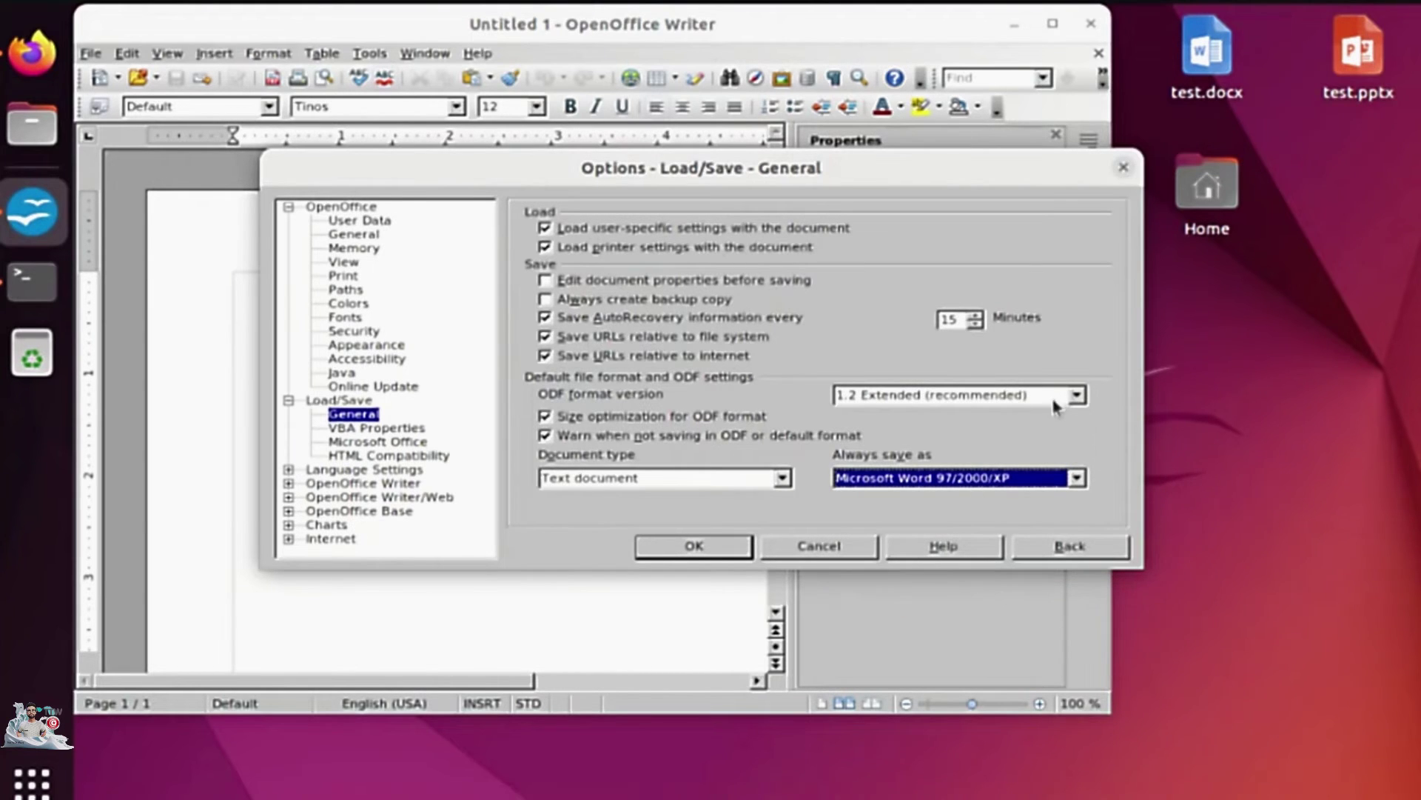
# Make spreadsheets always save as Microsoft Excel 97/2000/XP.
pyautogui.click(782, 479)
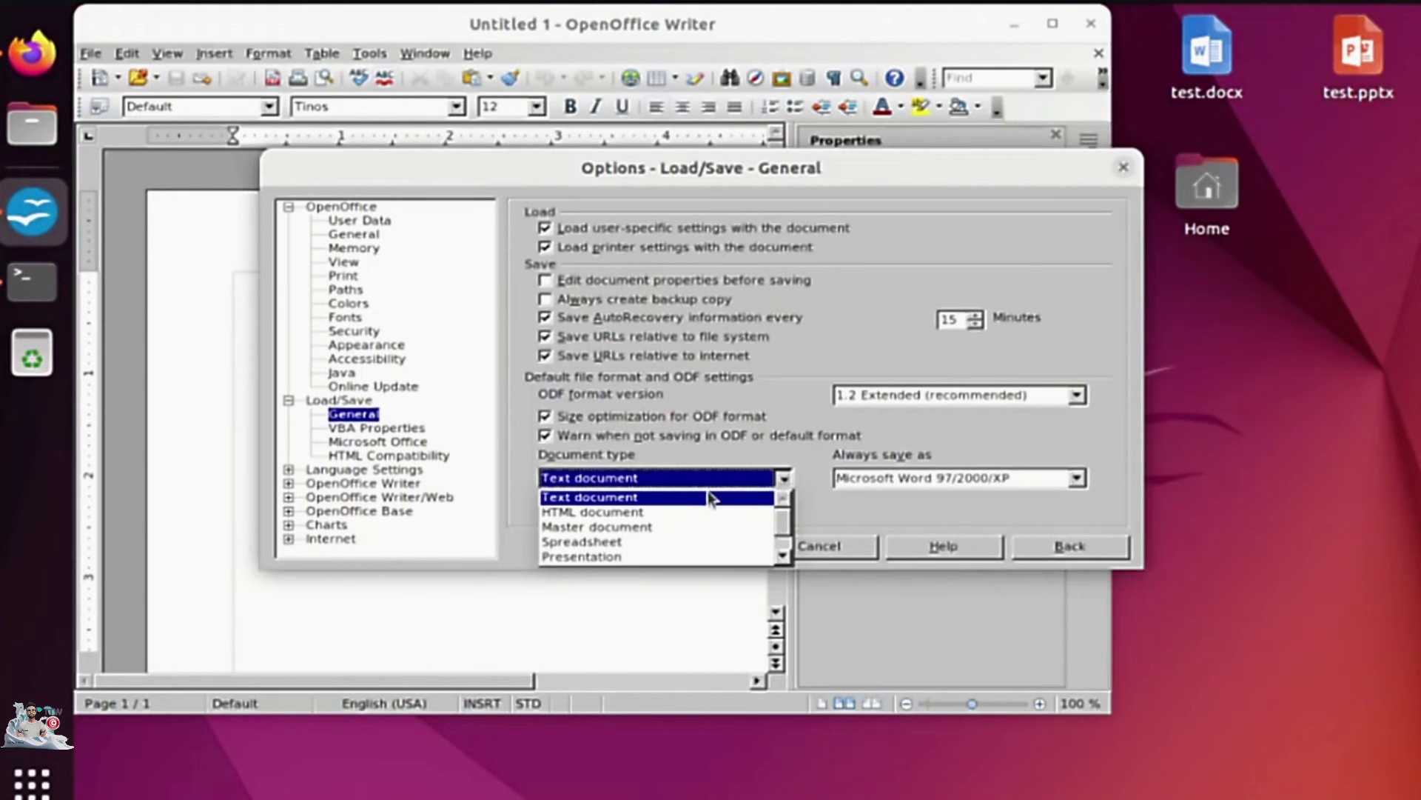
pyautogui.click(661, 544)
pyautogui.click(963, 481)
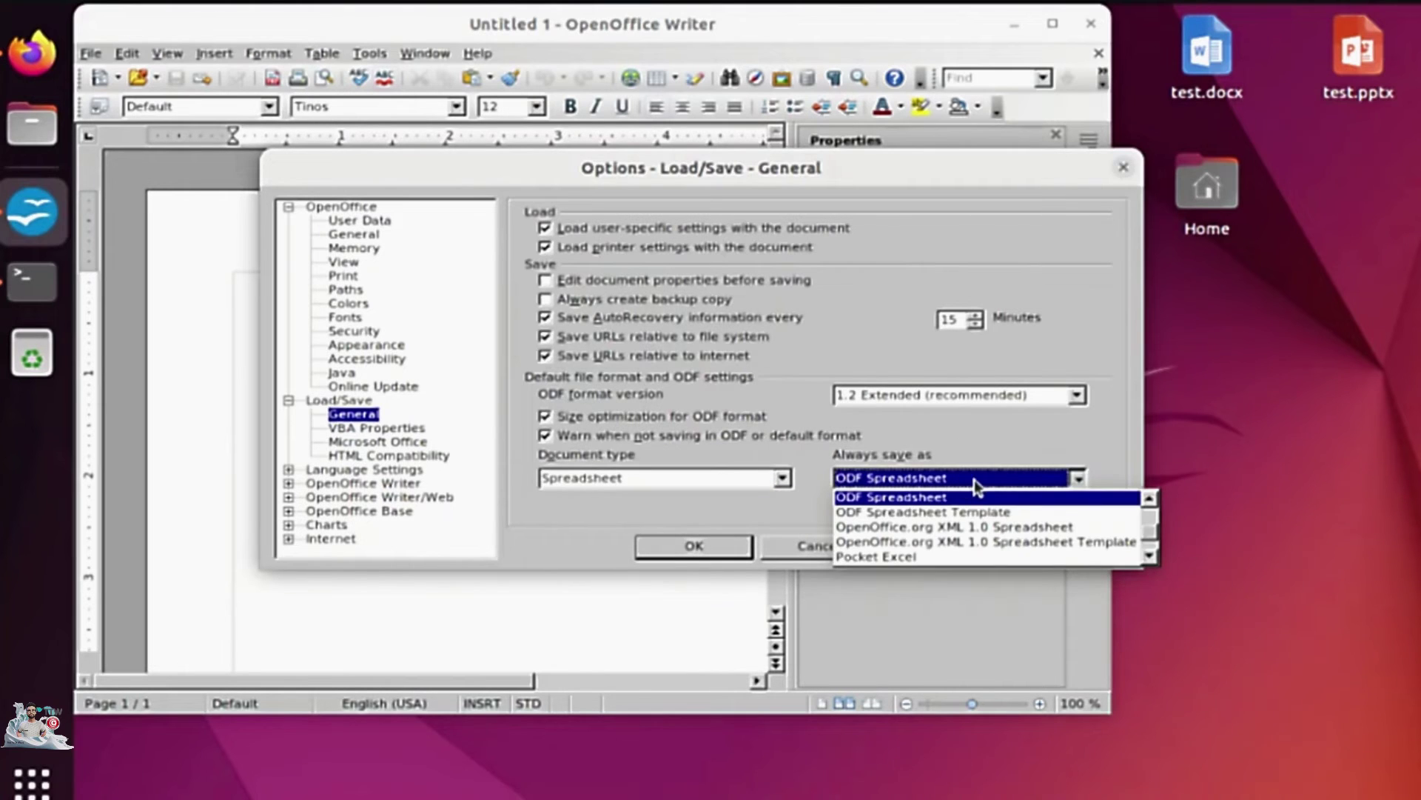
pyautogui.scroll(2, 1155, 533)
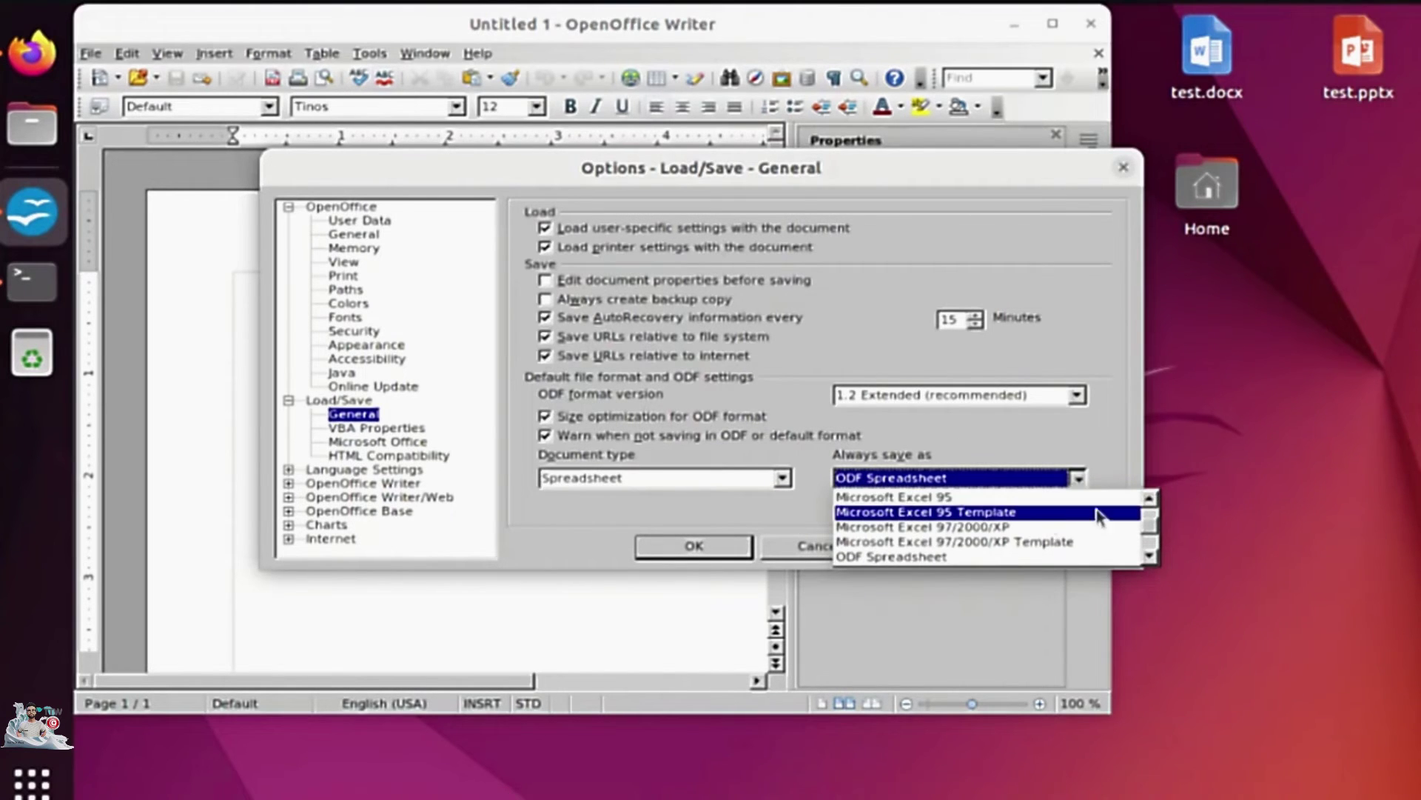
pyautogui.click(974, 528)
# Make presentations always save as Microsoft PowerPoint 97/2000/XP.
pyautogui.click(781, 477)
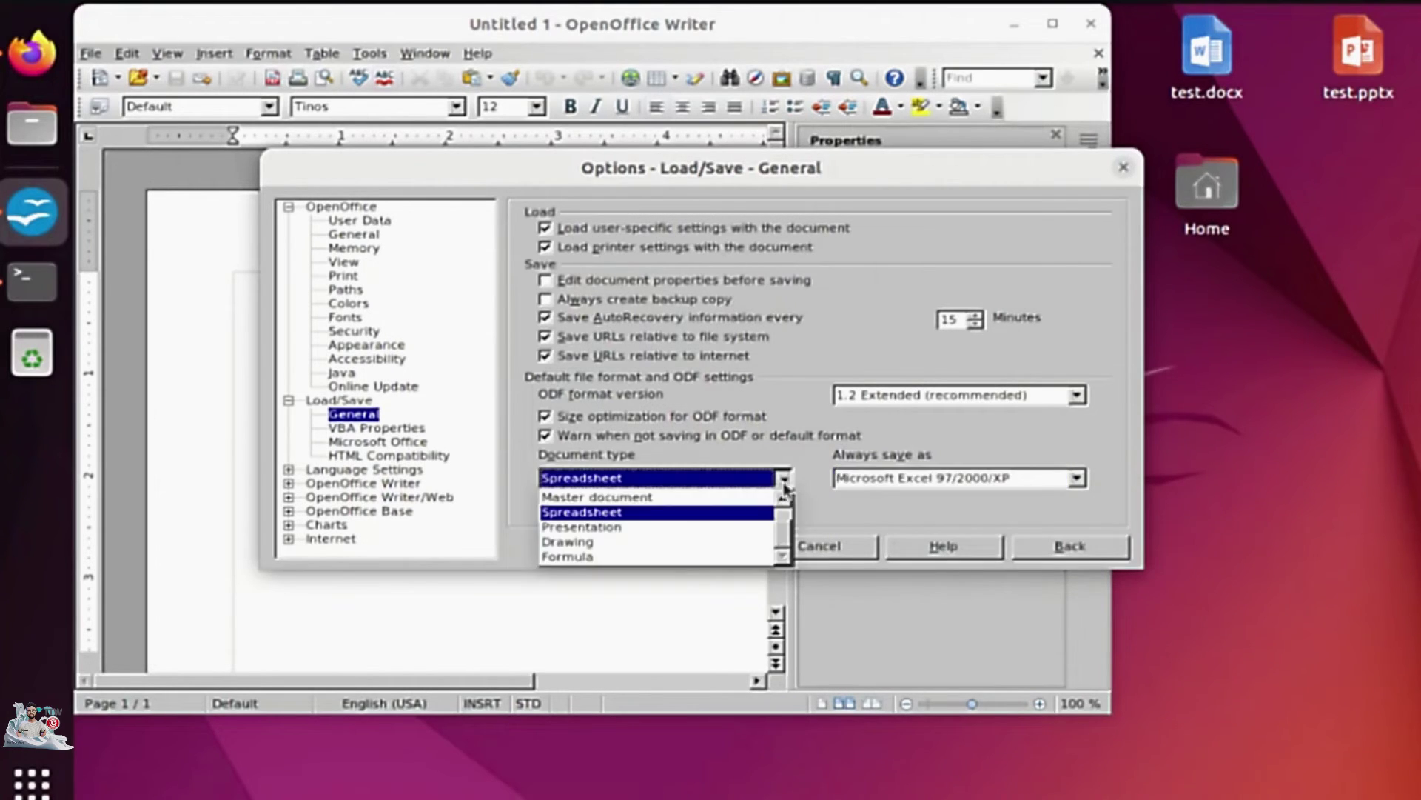
pyautogui.click(718, 527)
pyautogui.click(995, 483)
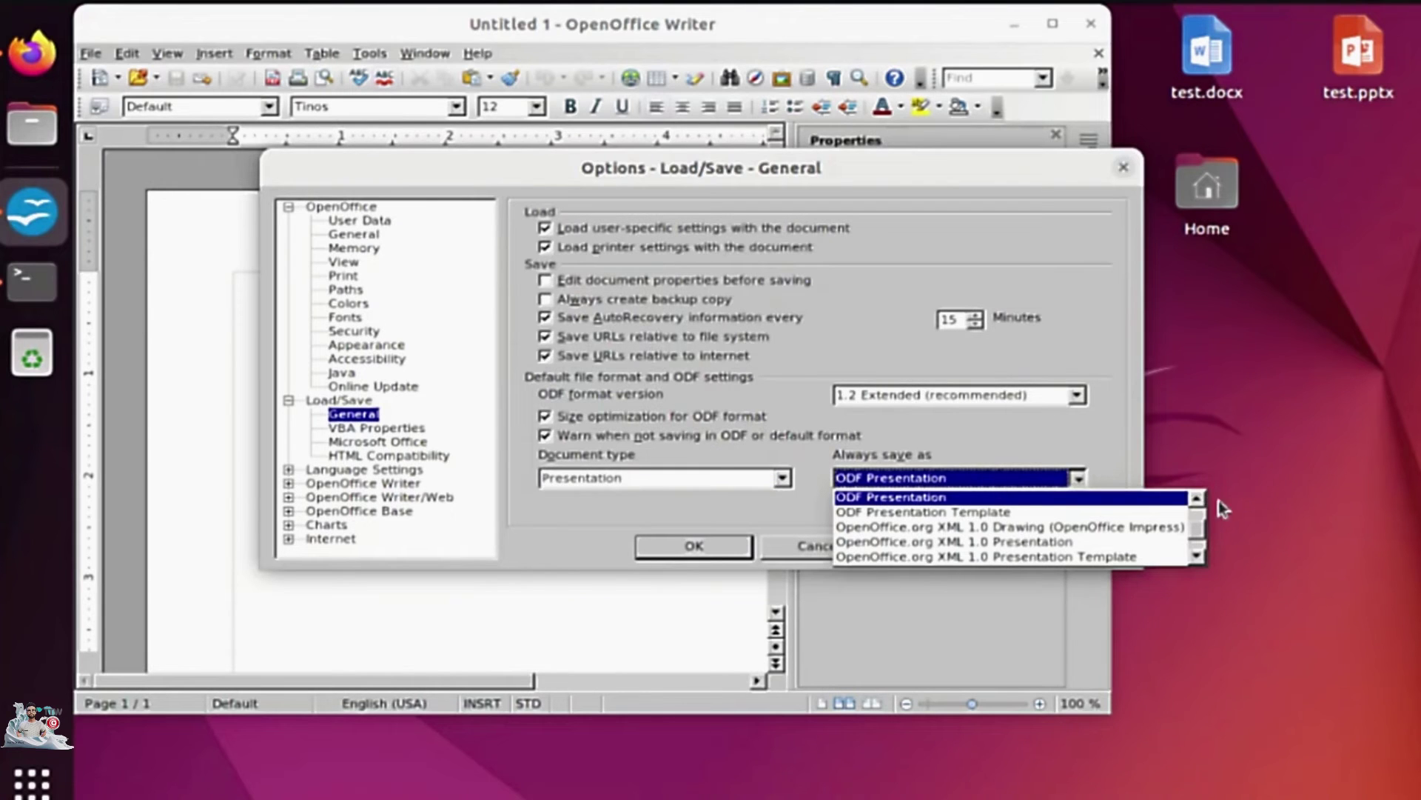
pyautogui.scroll(3, 1198, 510)
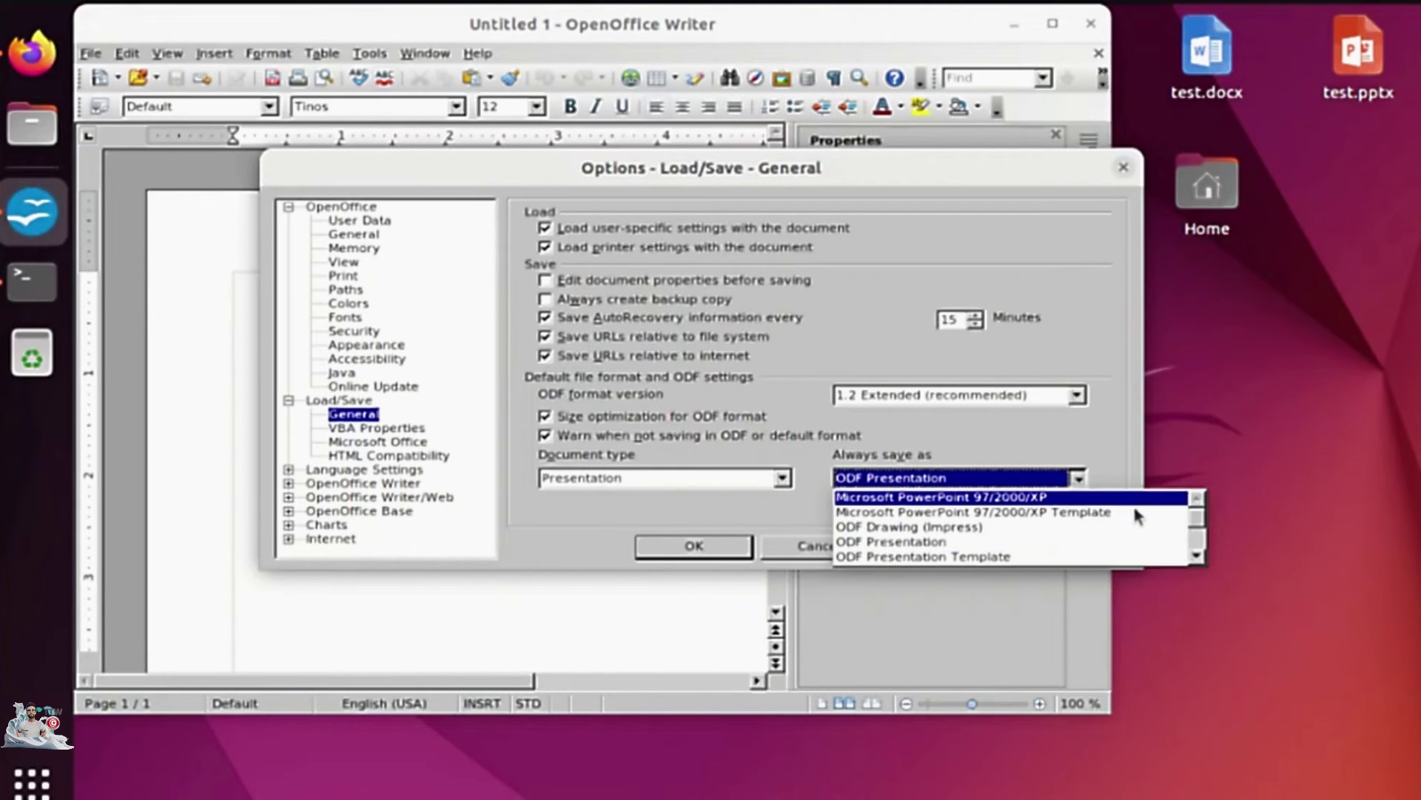
pyautogui.click(1095, 497)
# Keep ODF format version 1.2 Extended, recheck the text document setting, and apply the options.
pyautogui.click(1016, 396)
pyautogui.click(1014, 397)
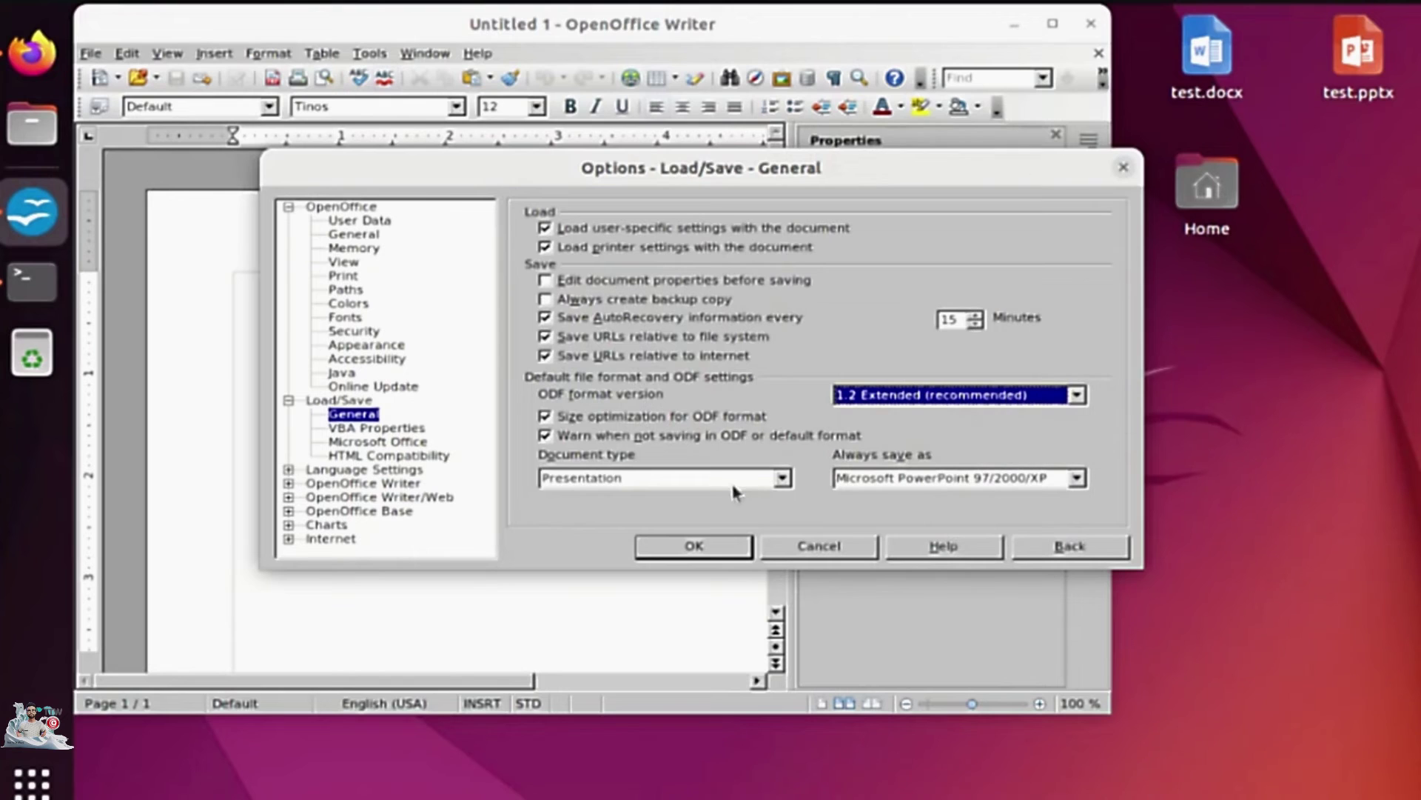
pyautogui.click(733, 481)
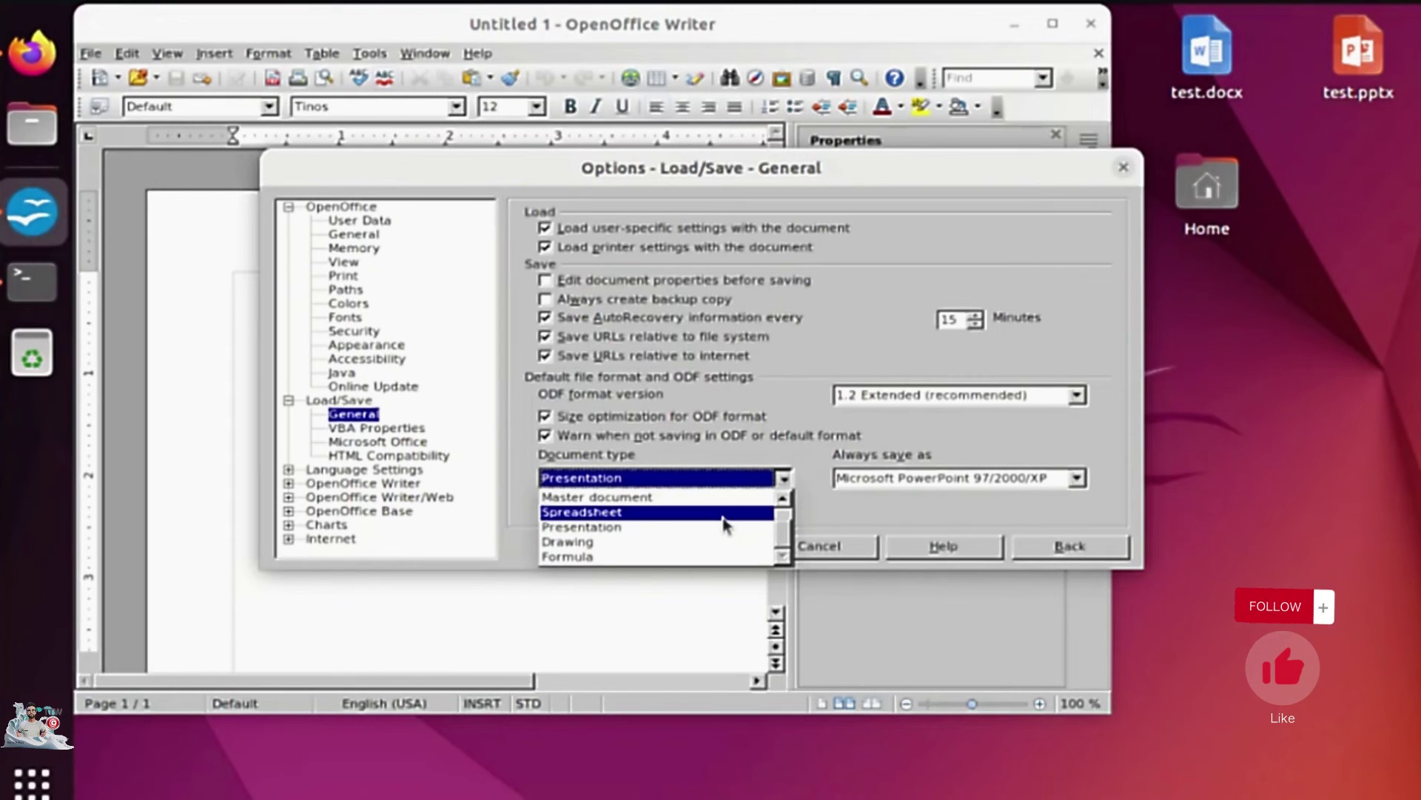
pyautogui.scroll(2, 730, 518)
pyautogui.click(723, 494)
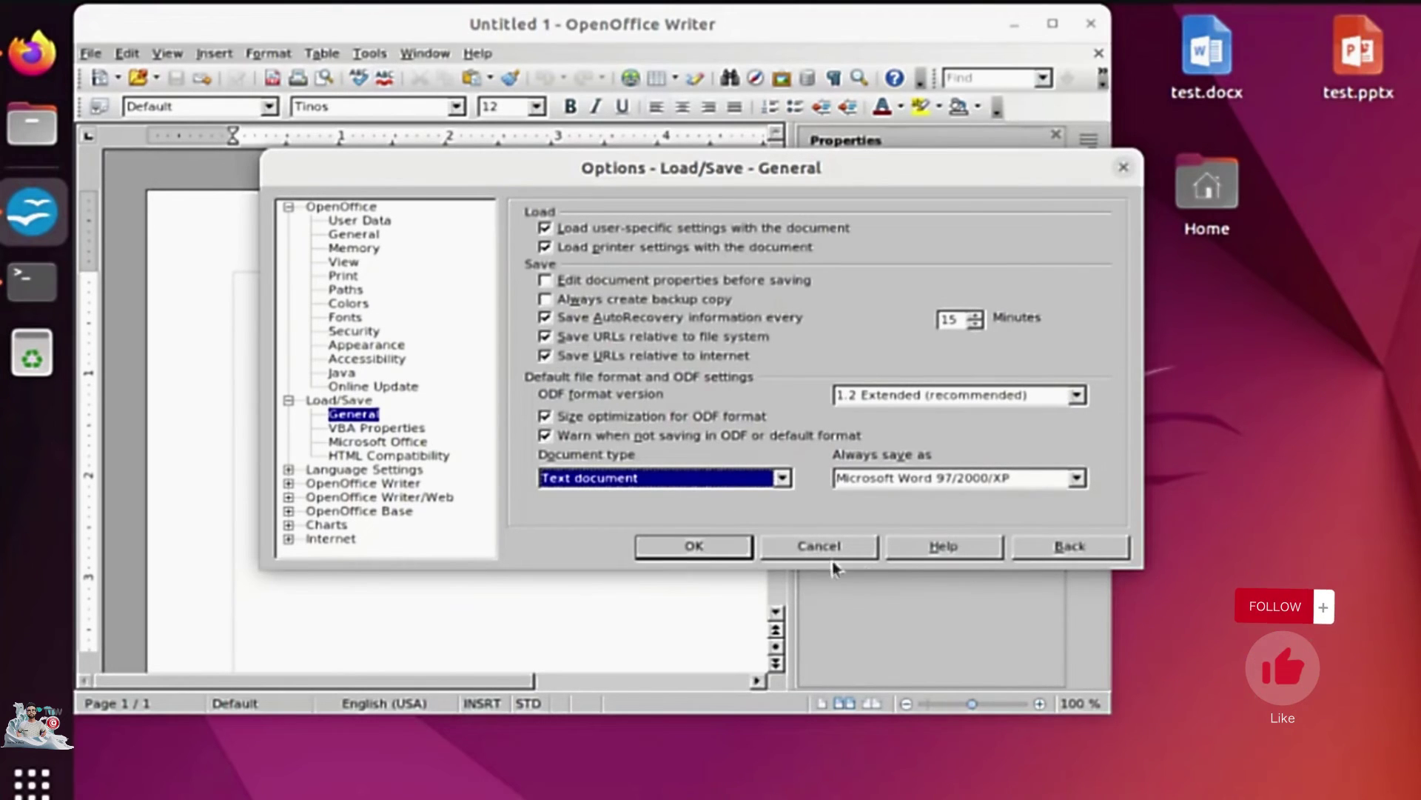
pyautogui.click(688, 549)
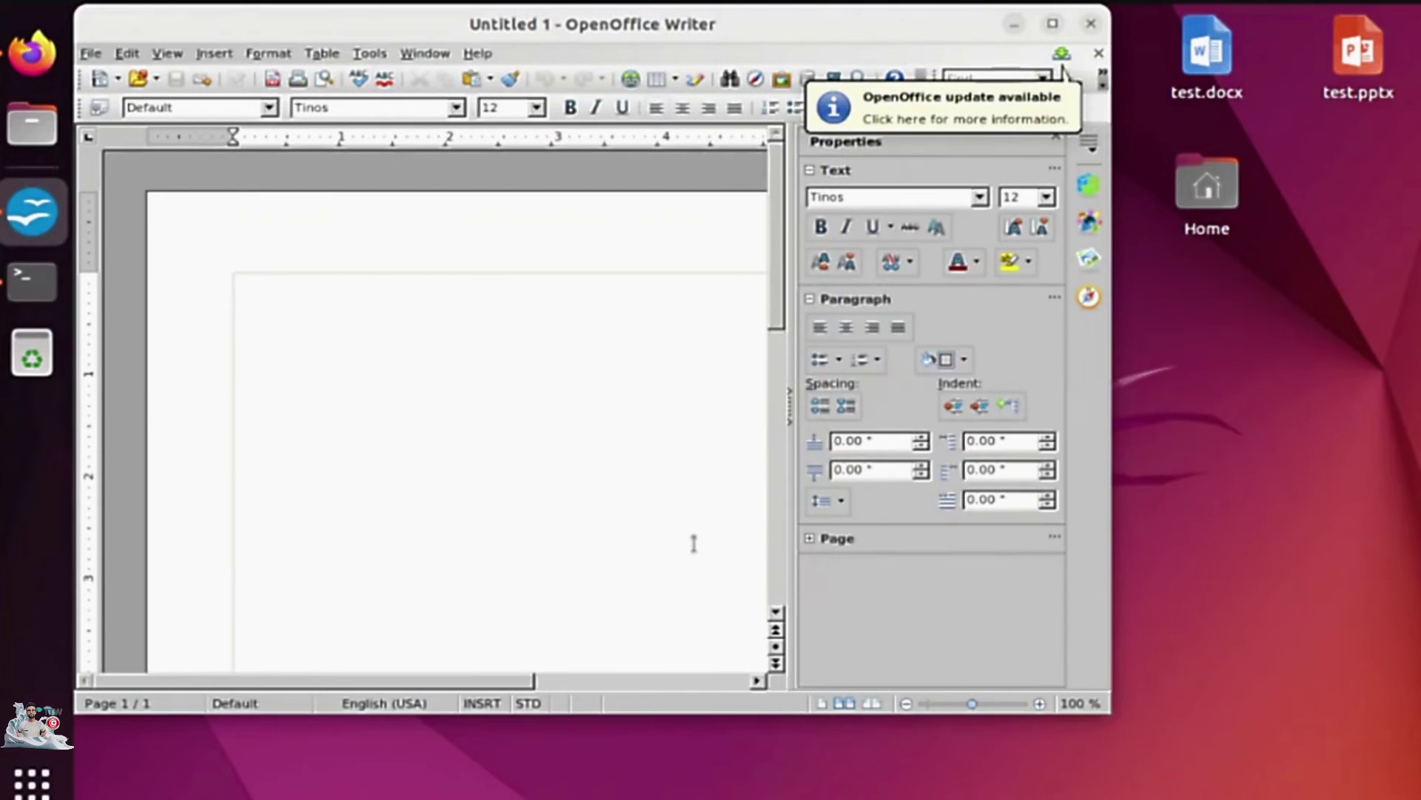
# Restart OpenOffice Writer with a new document containing the word 'test'.
pyautogui.click(1091, 24)
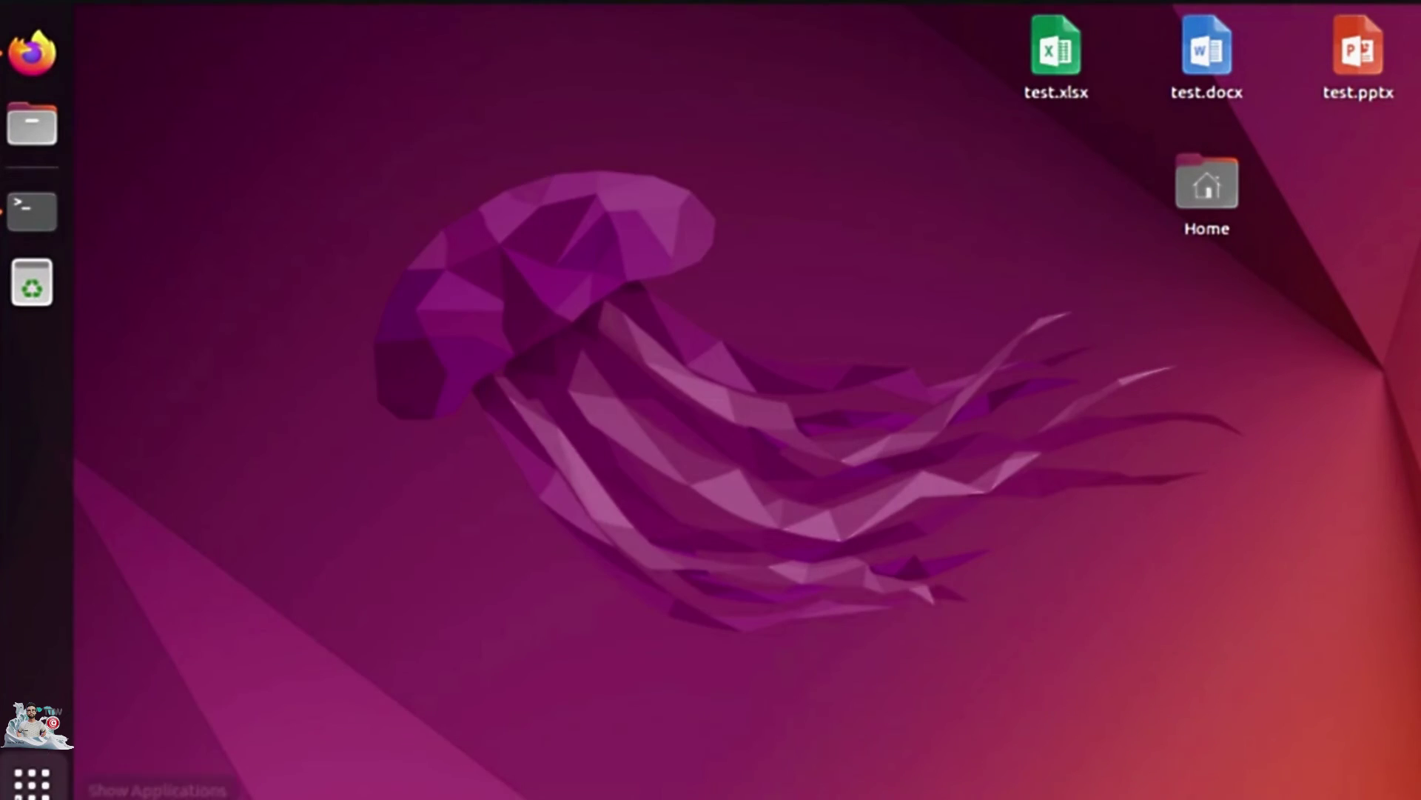
pyautogui.click(32, 782)
pyautogui.click(1212, 711)
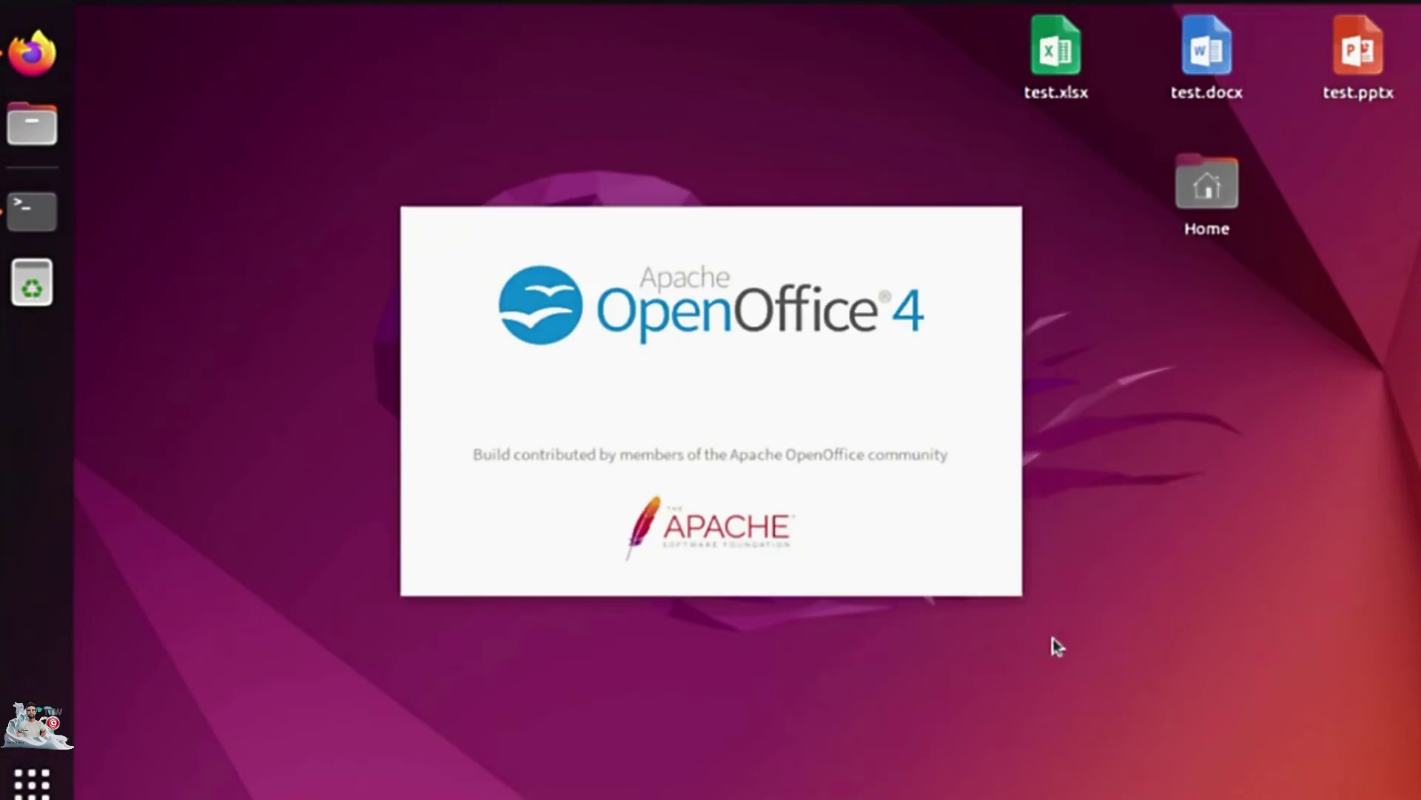
pyautogui.write('test')
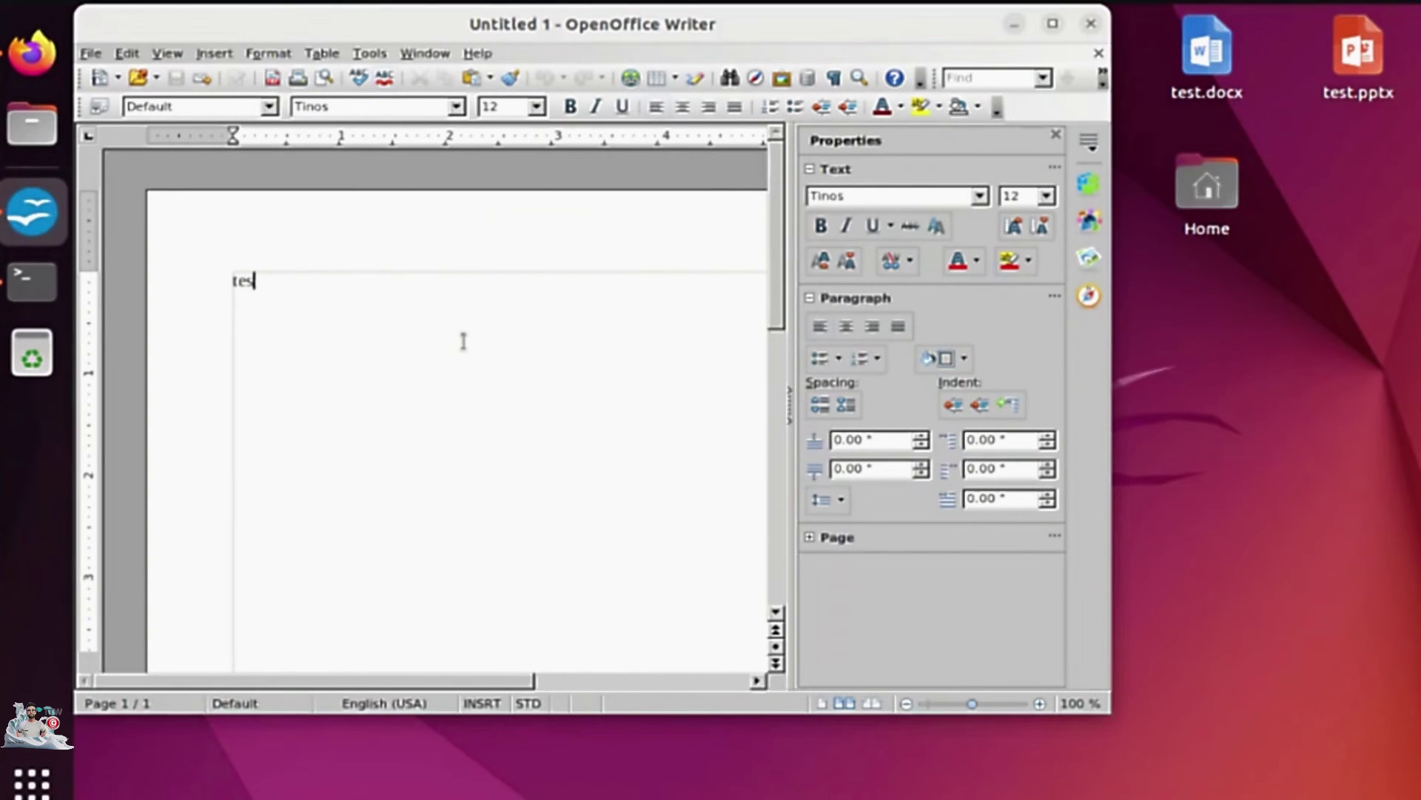
# Save the document to the Desktop as test2.doc in Word 97/2000/XP format, then close Writer.
pyautogui.click(90, 53)
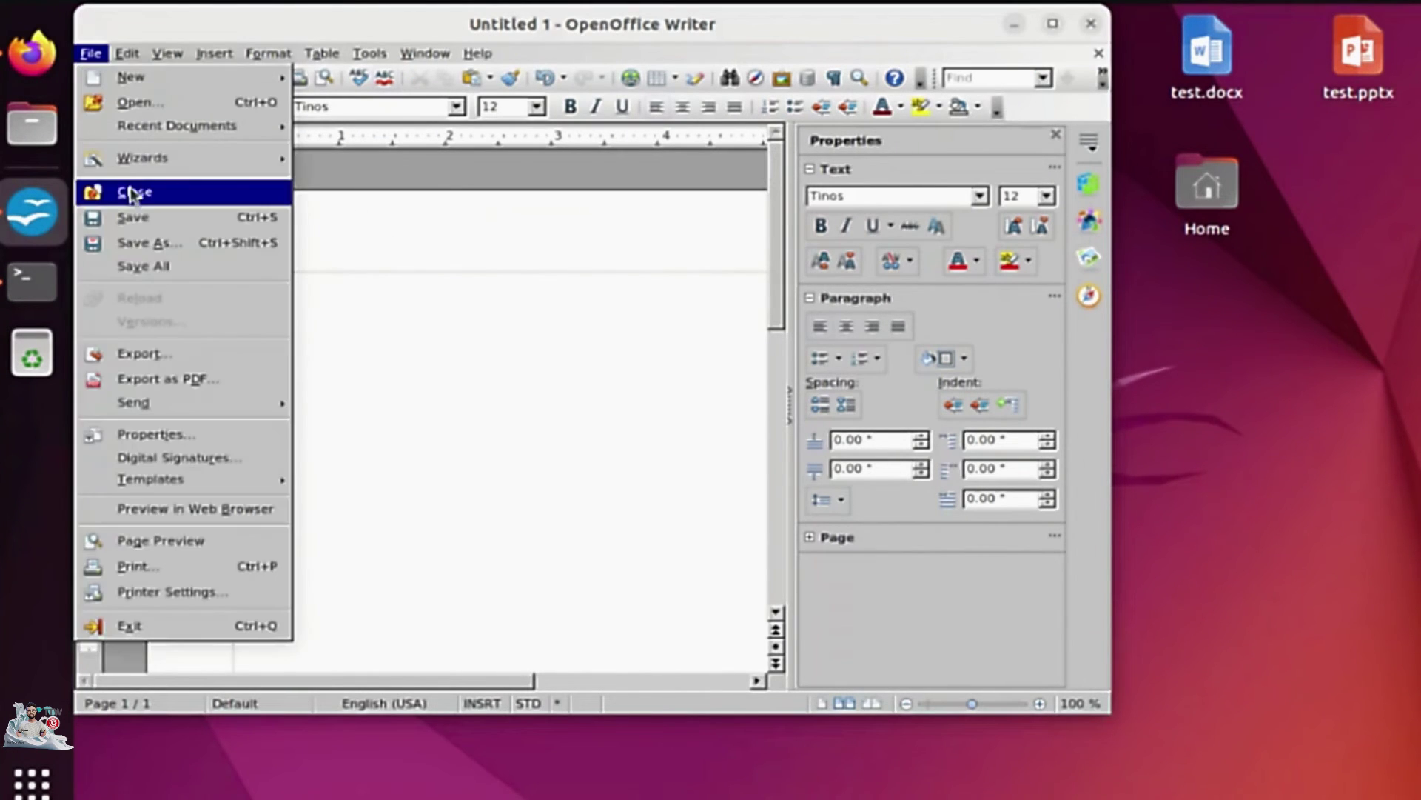
pyautogui.click(133, 218)
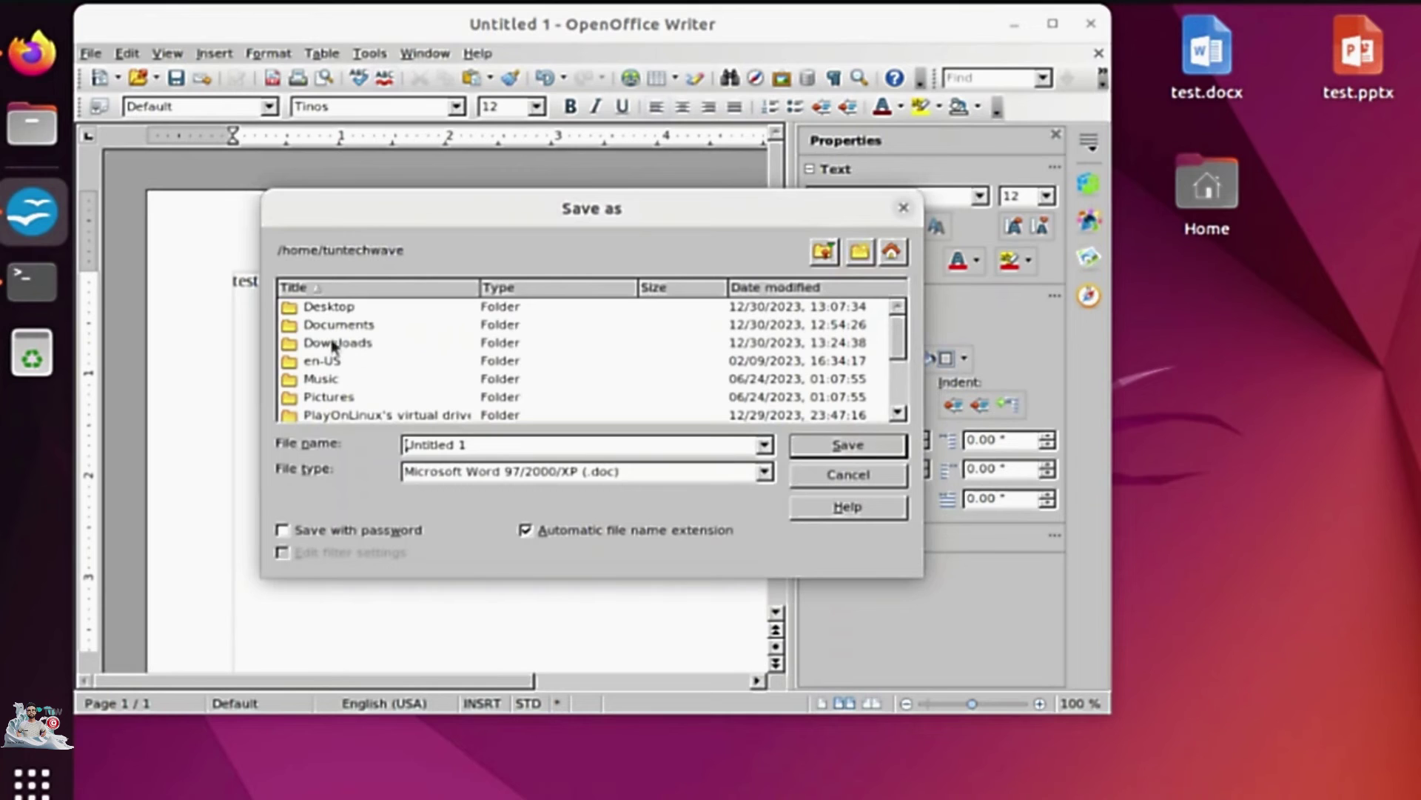
pyautogui.click(334, 309)
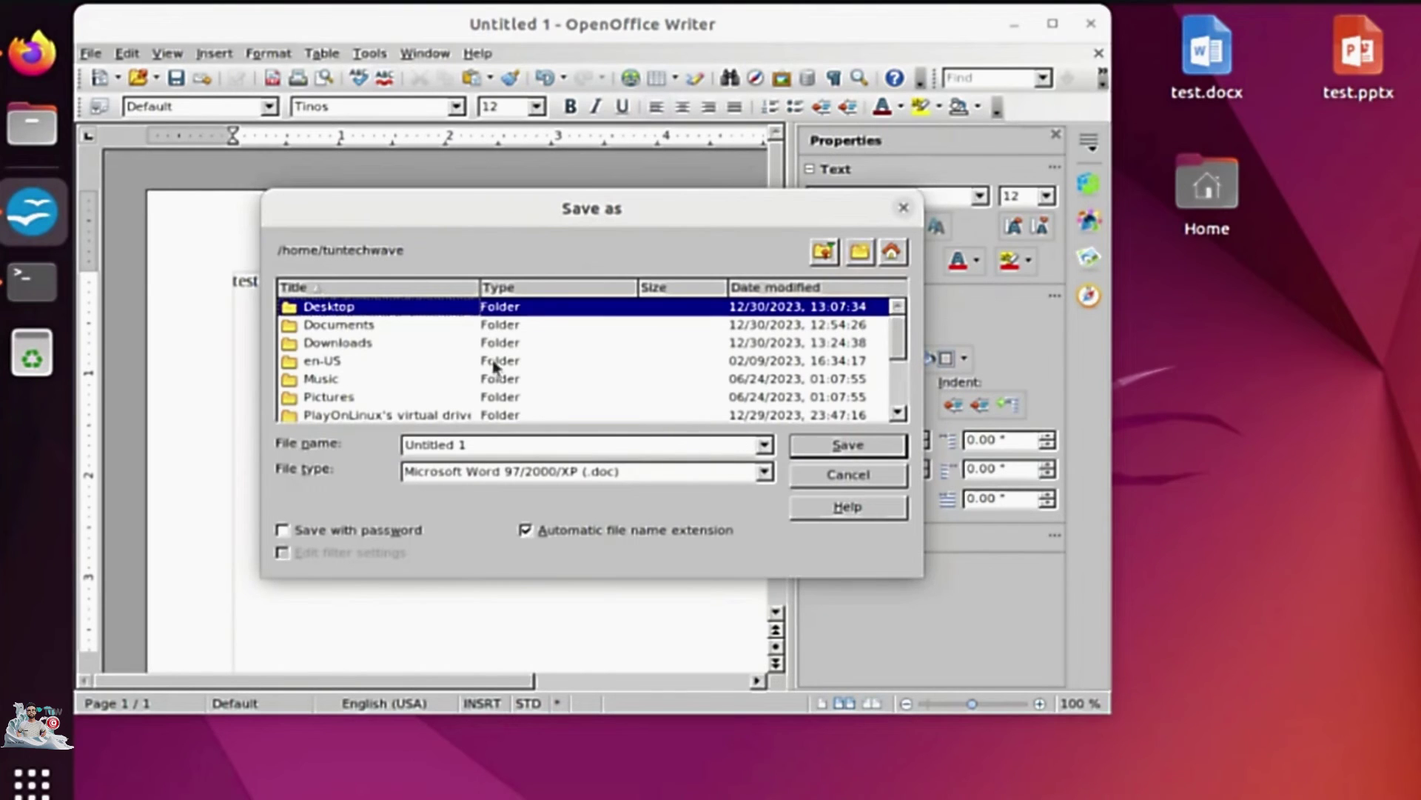
pyautogui.doubleClick(360, 309)
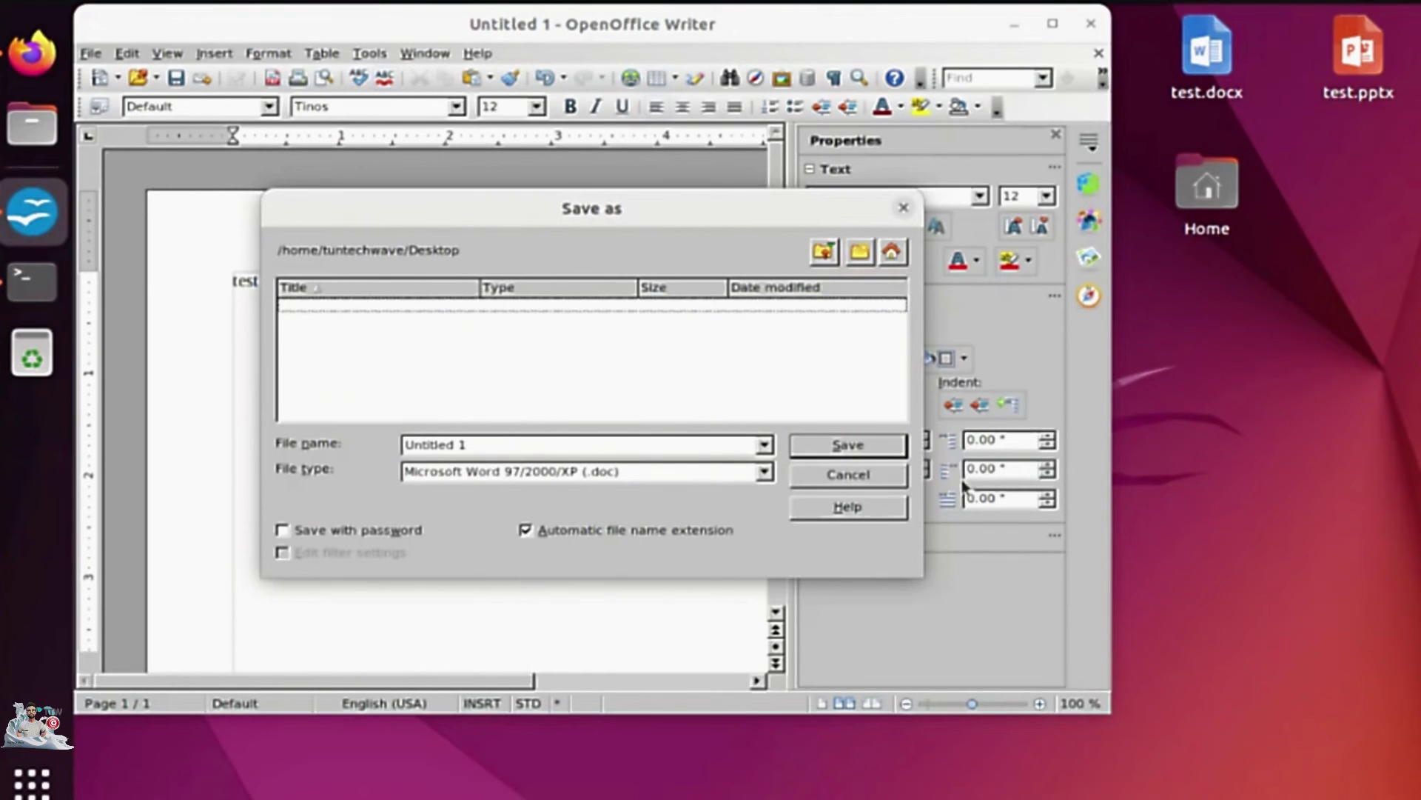
pyautogui.tripleClick(488, 444)
pyautogui.write('test2')
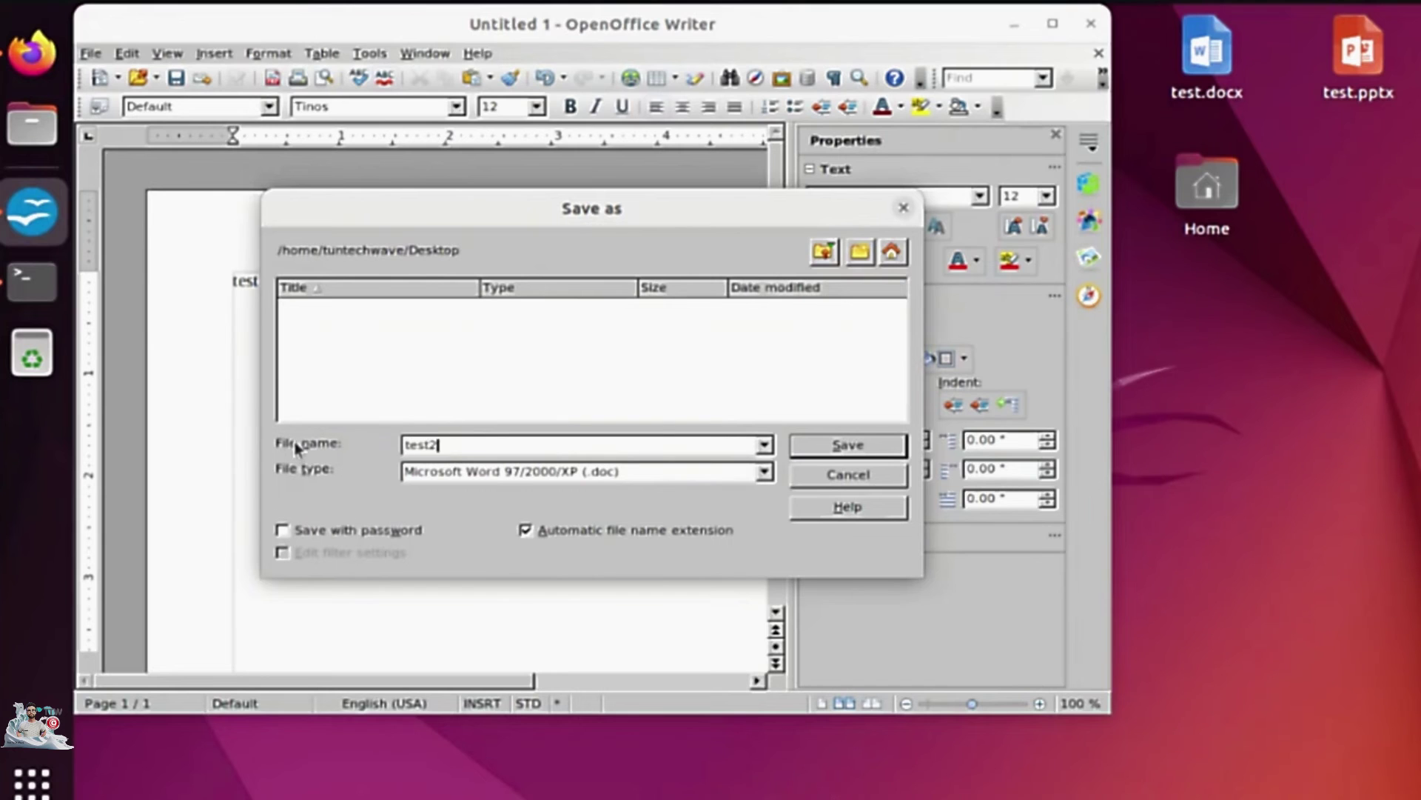
pyautogui.click(850, 445)
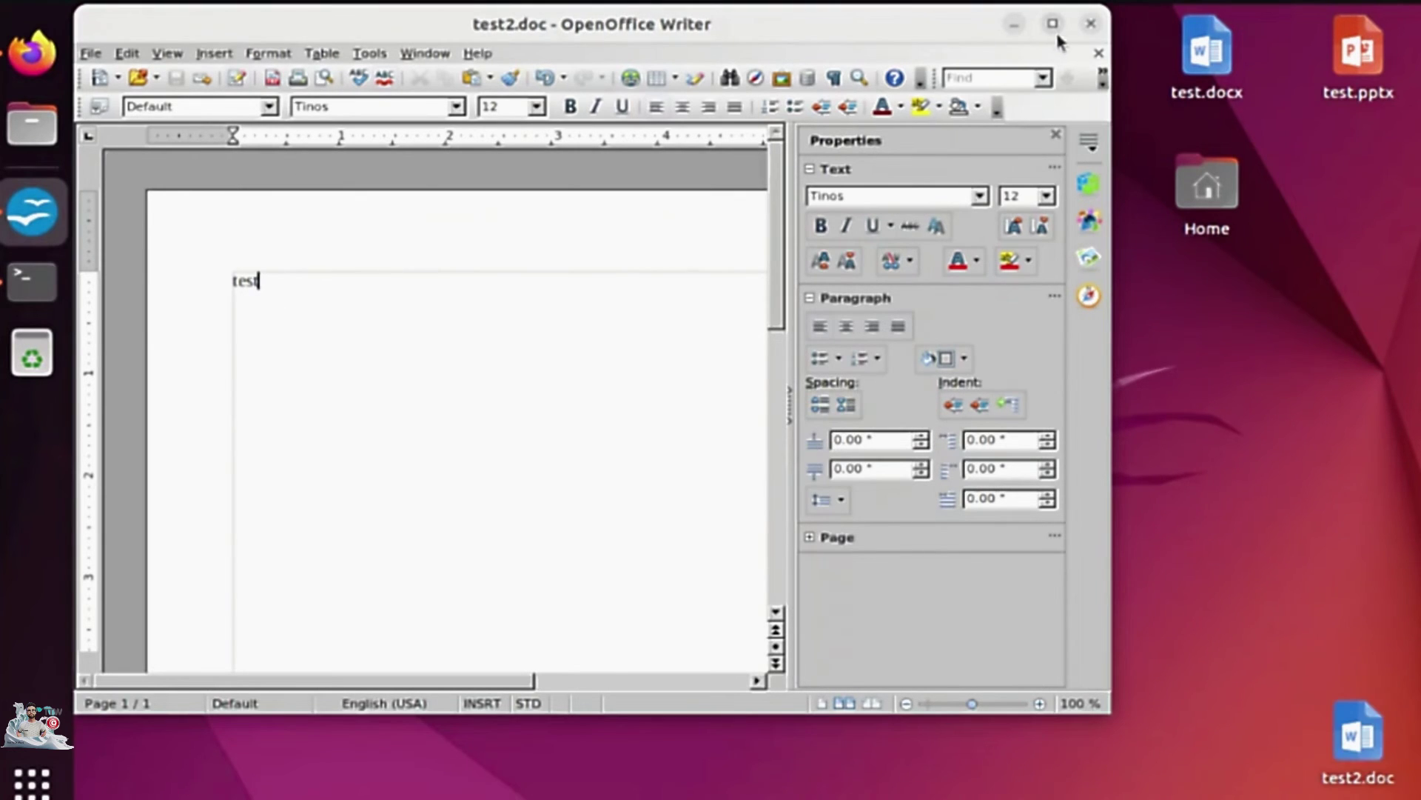
pyautogui.click(1090, 24)
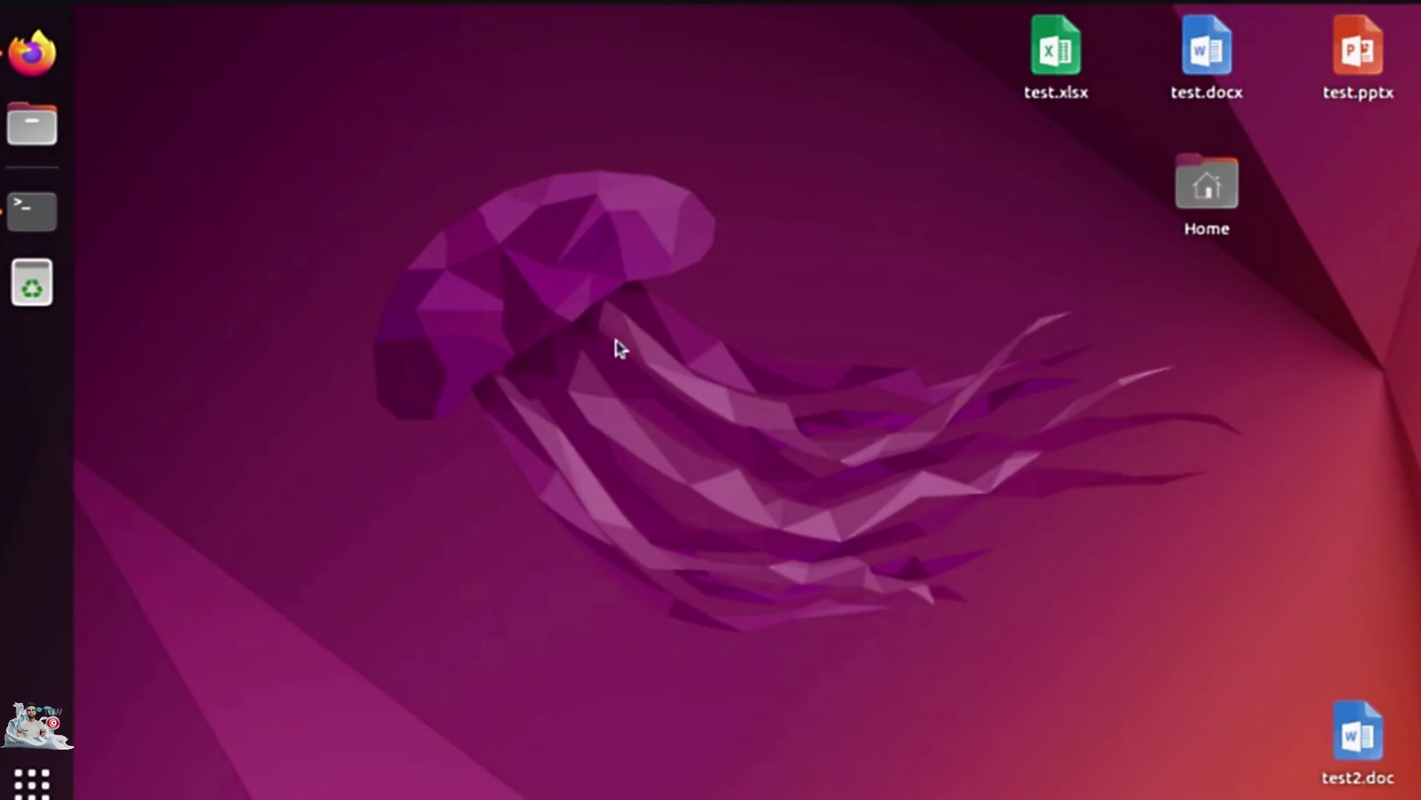
# Move test2.doc on the desktop and download the WPS Office Deb package wps-office_11.1.0.11711.XA_amd64.deb.
pyautogui.click(1394, 787)
pyautogui.moveTo(1390, 786); pyautogui.dragTo(1084, 478)
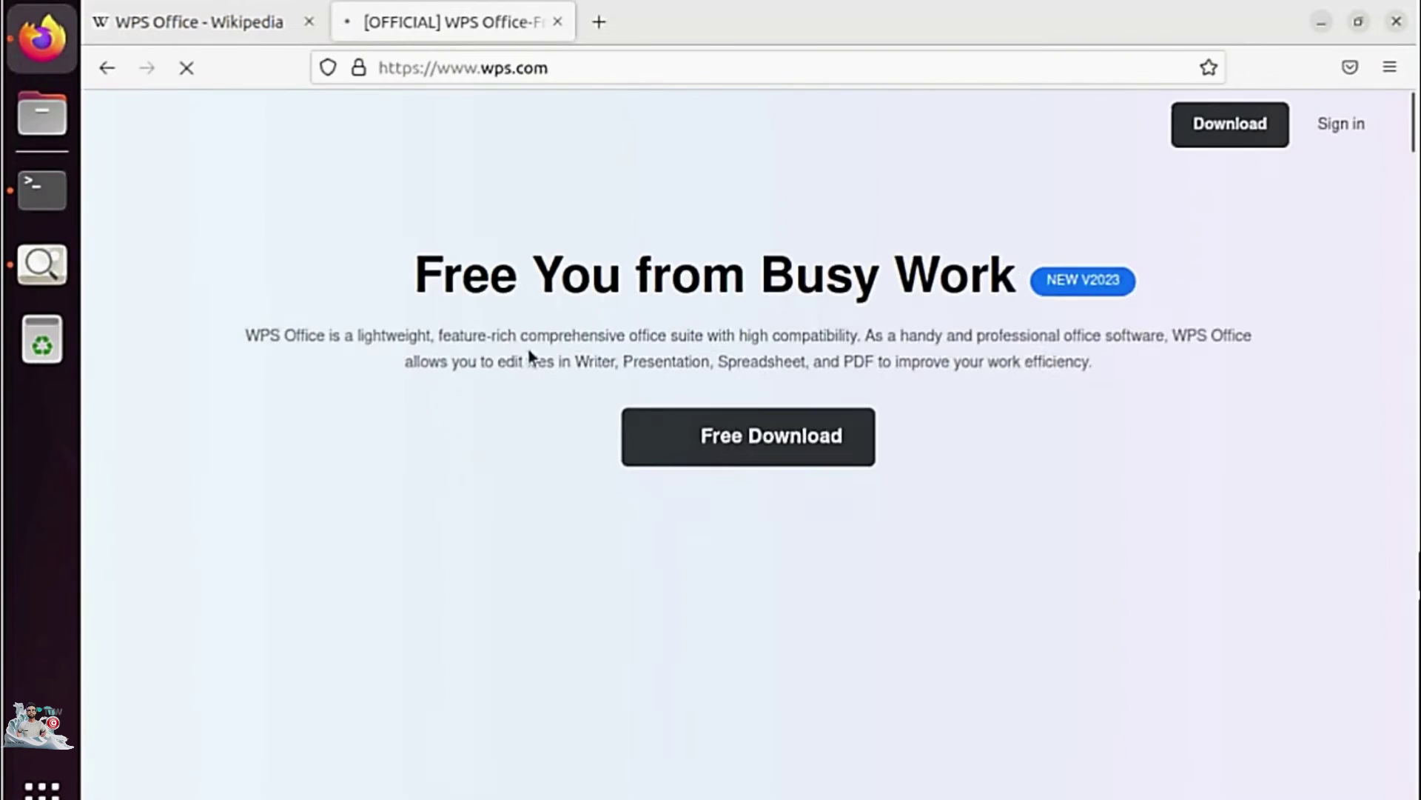
pyautogui.moveTo(754, 450)
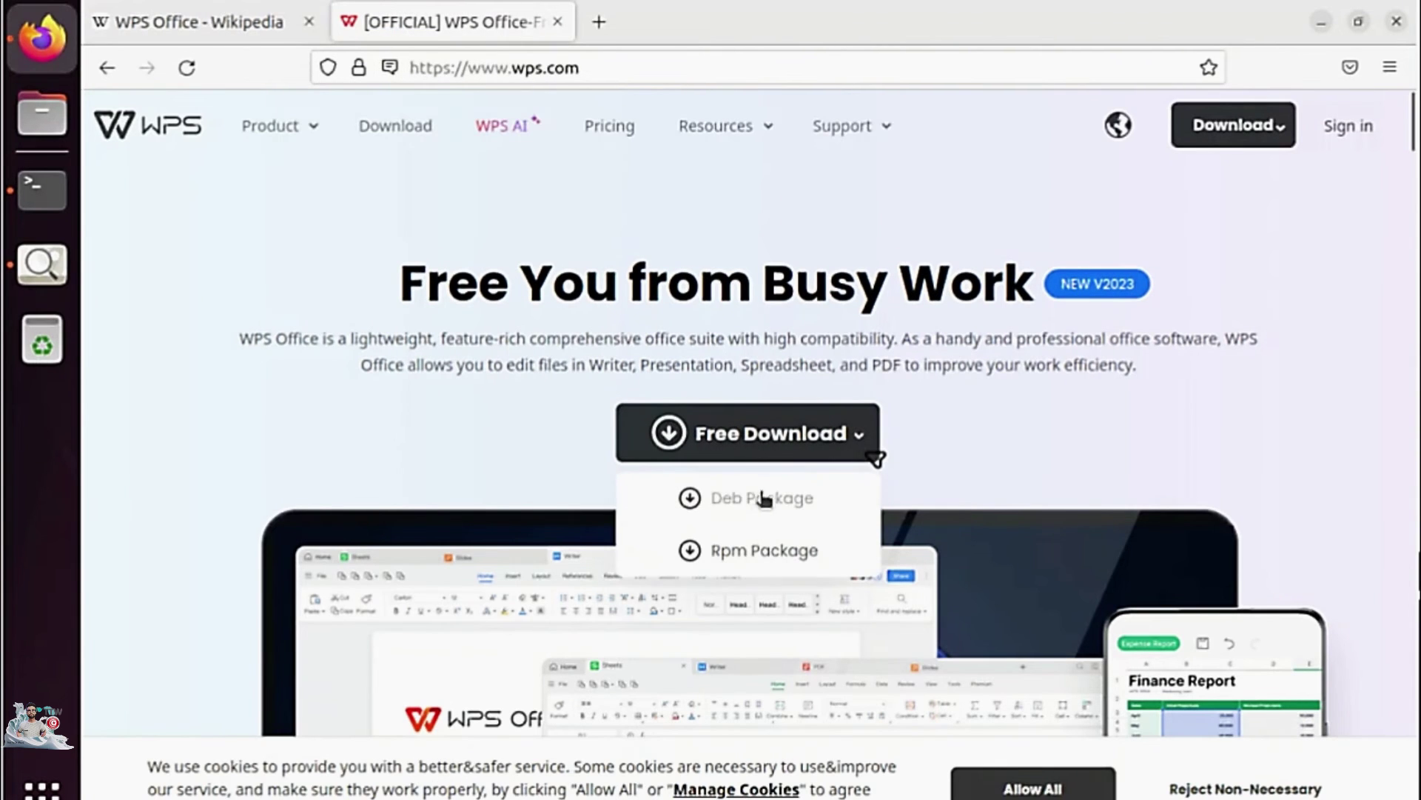
pyautogui.click(755, 495)
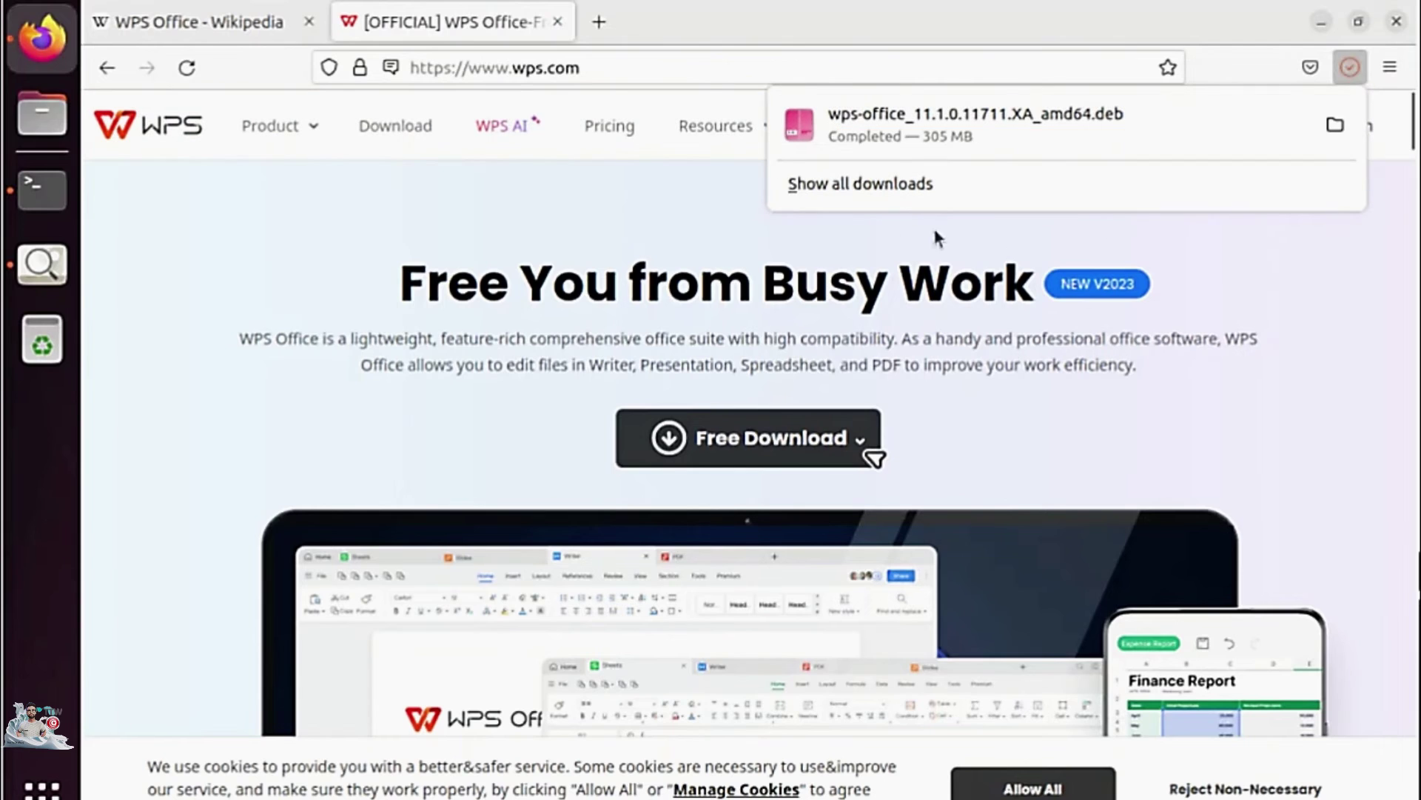
pyautogui.click(43, 190)
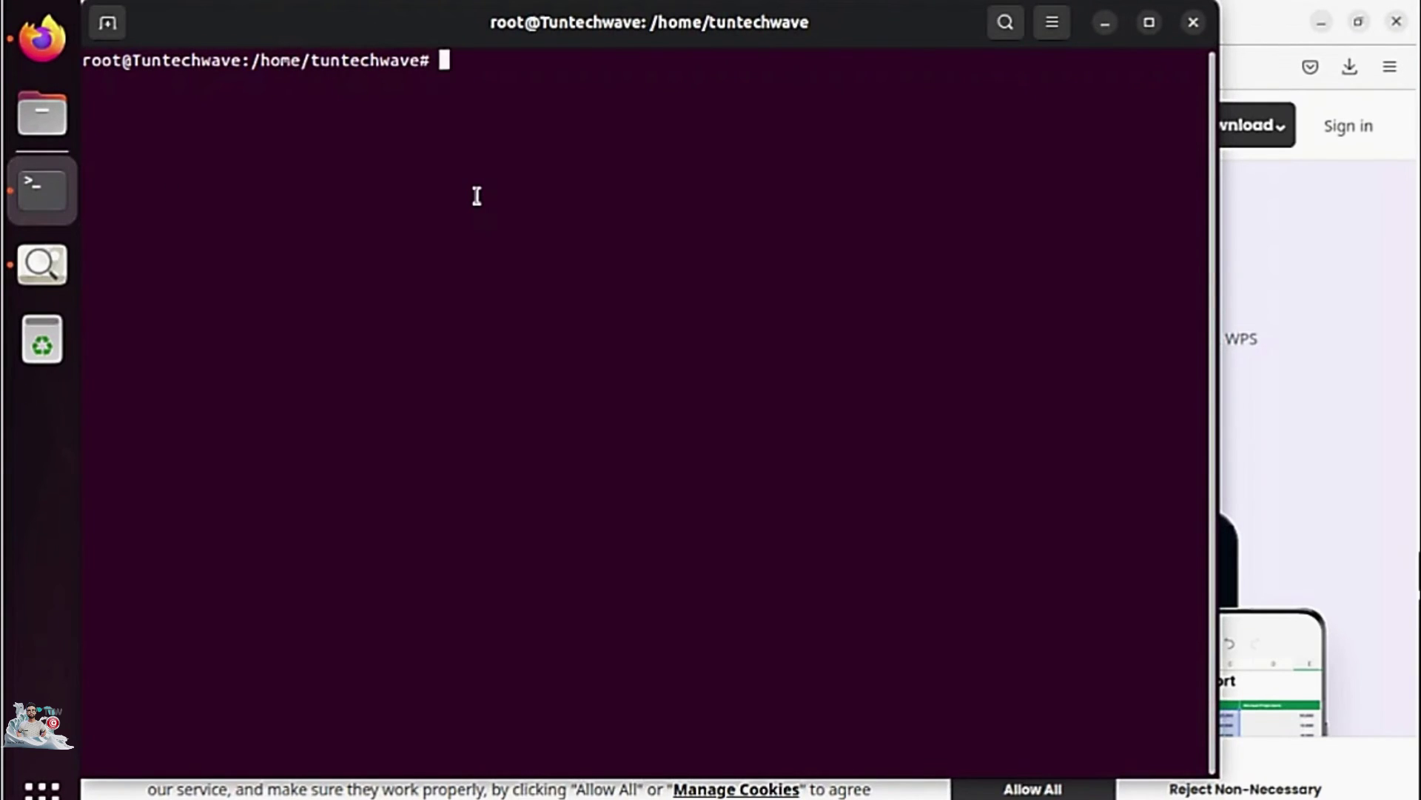
# From the Downloads folder, run sudo apt install ./wps-office_11.1.0.11711.XA_amd64.deb and confirm with y.
pyautogui.write('cd Down')
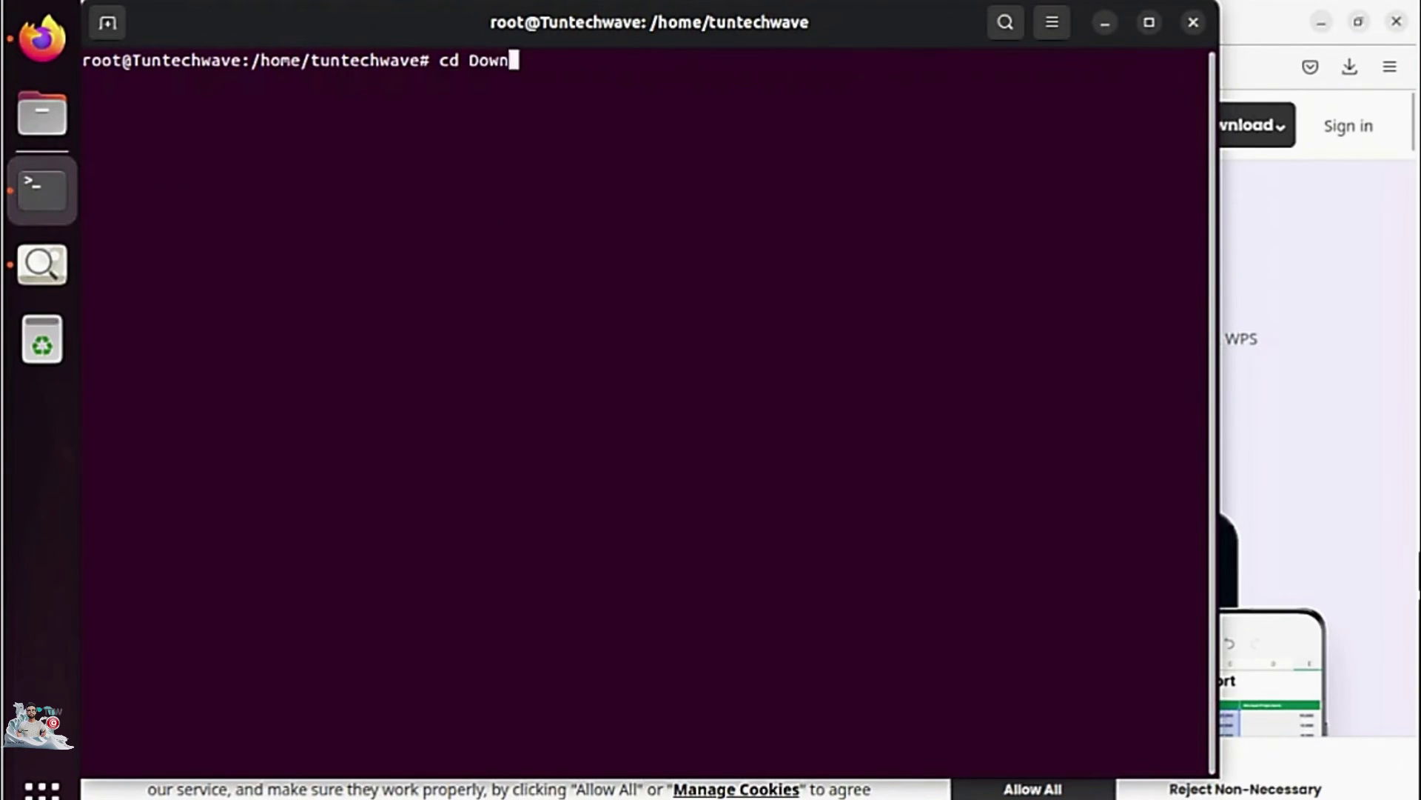
pyautogui.press('Tab')
pyautogui.press('Return')
pyautogui.press('Return')
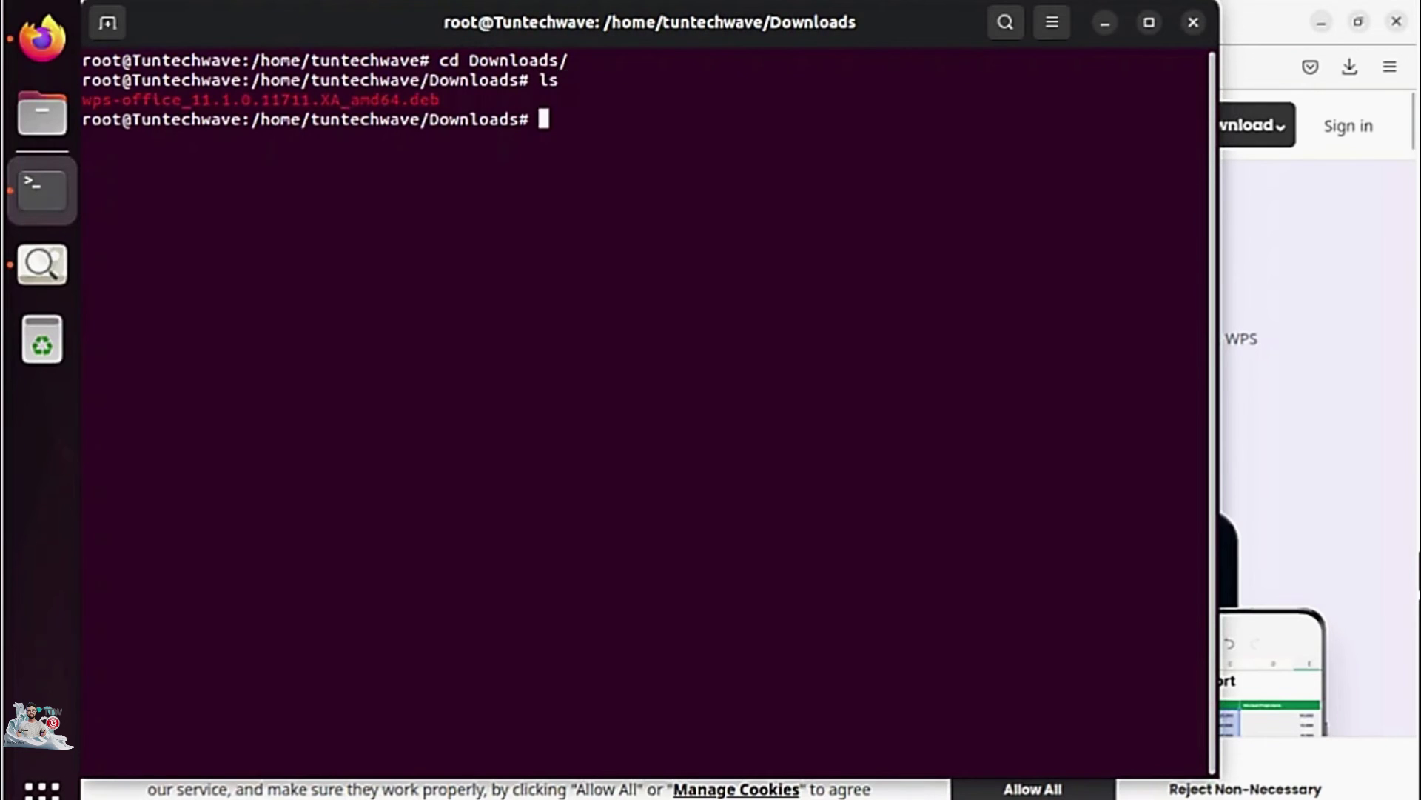
pyautogui.write('sudo apt ')
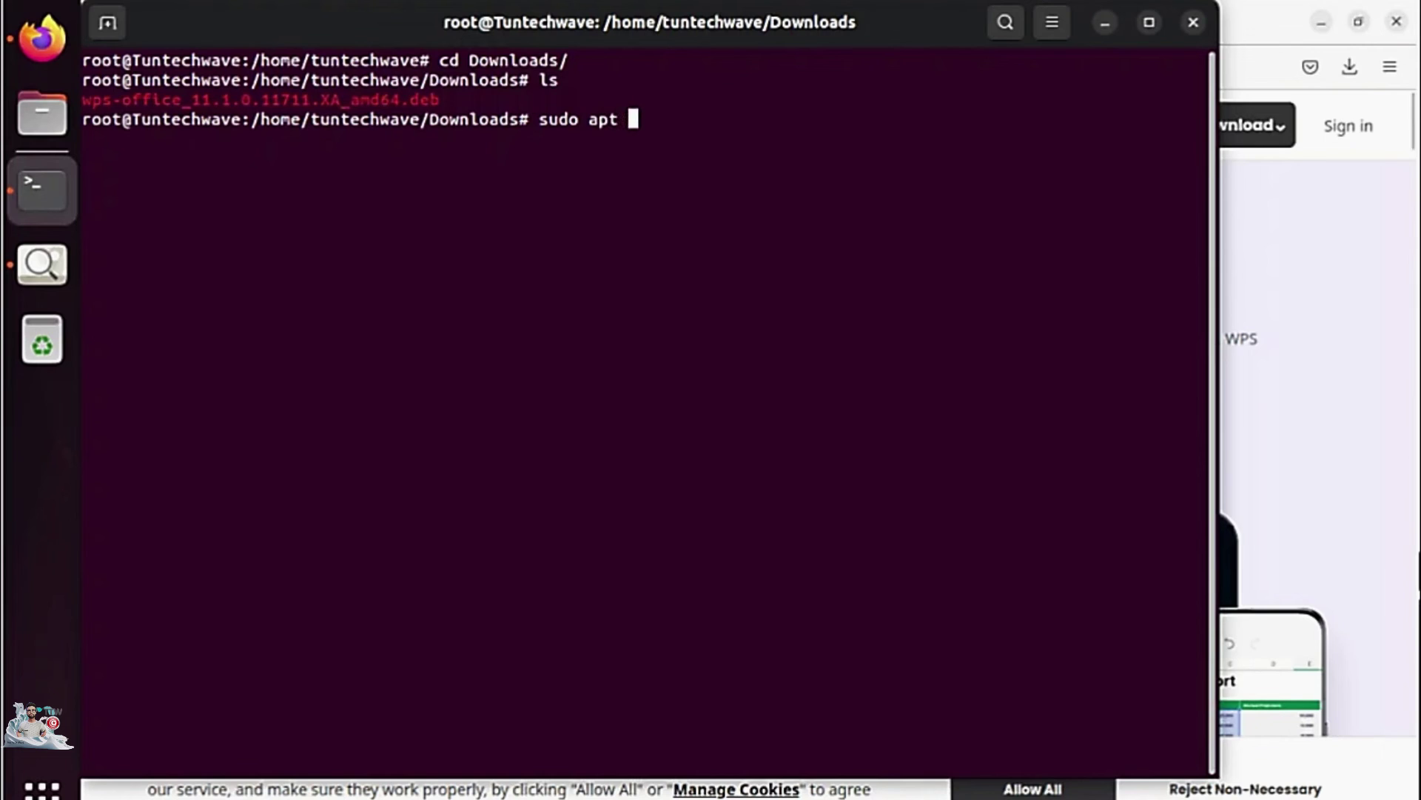
pyautogui.write('install ./w')
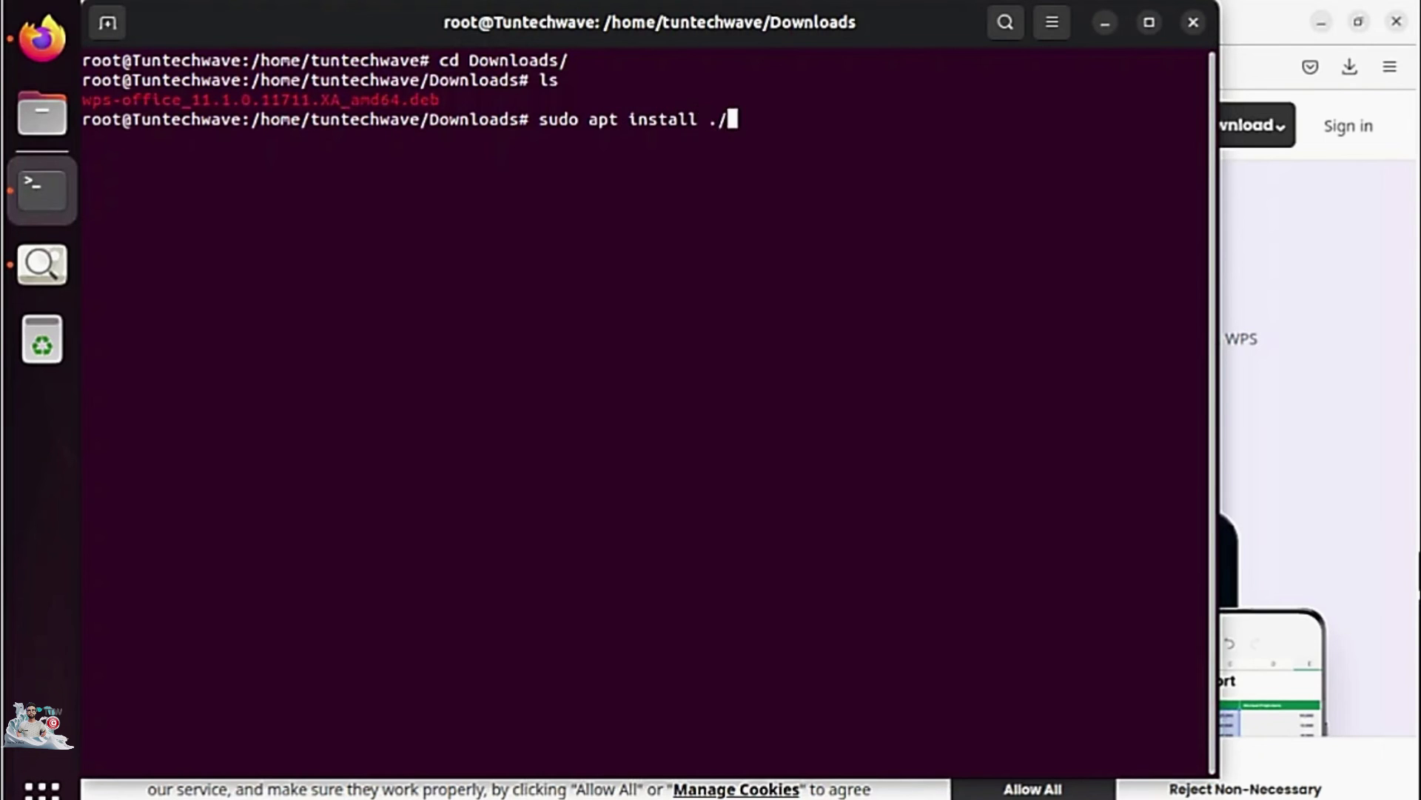
pyautogui.press('Tab')
pyautogui.press('Return')
pyautogui.write('y')
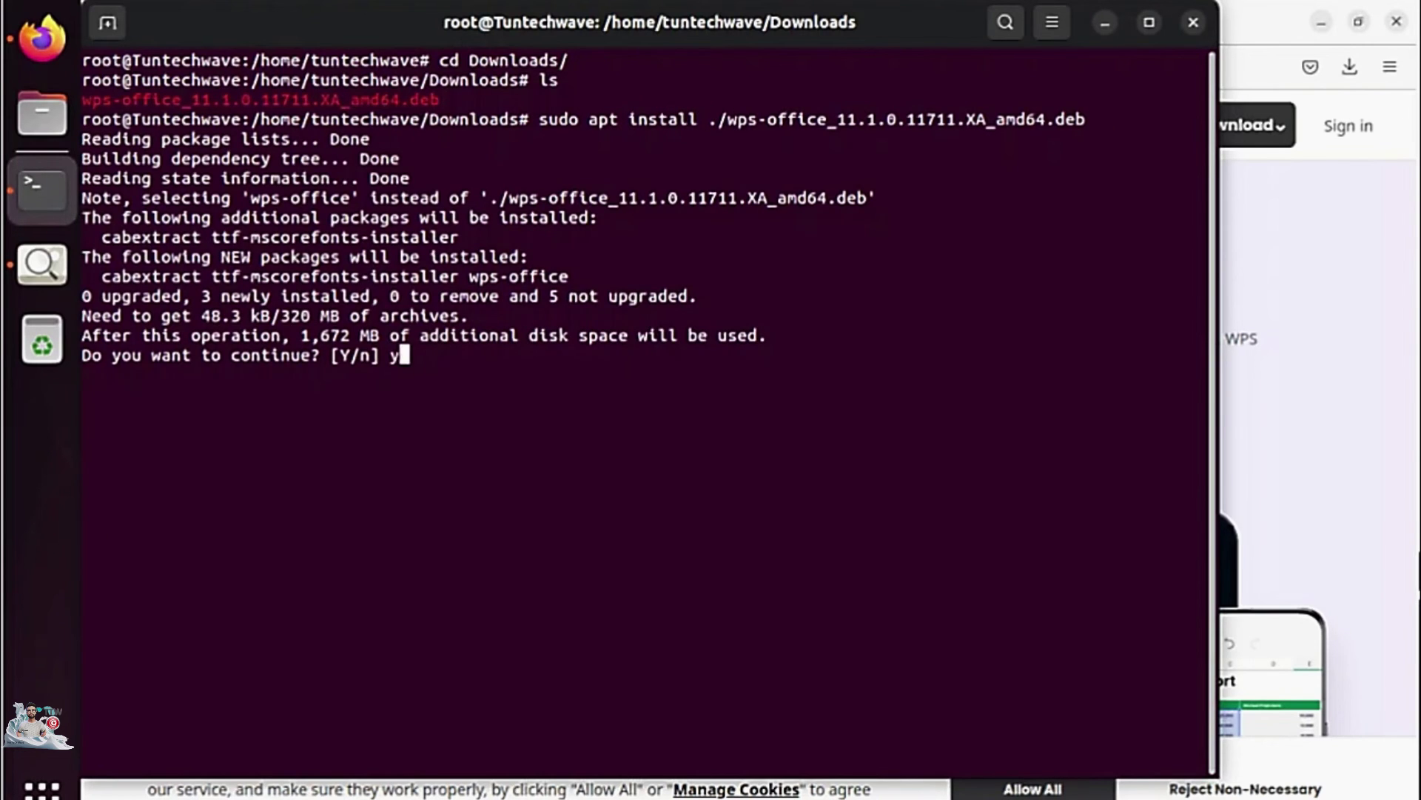
pyautogui.press('Return')
# Accept the Microsoft TrueType core fonts licence so the installation continues.
pyautogui.press('pagedown')
pyautogui.press('pagedown')
pyautogui.press('pagedown')
pyautogui.press('pagedown')
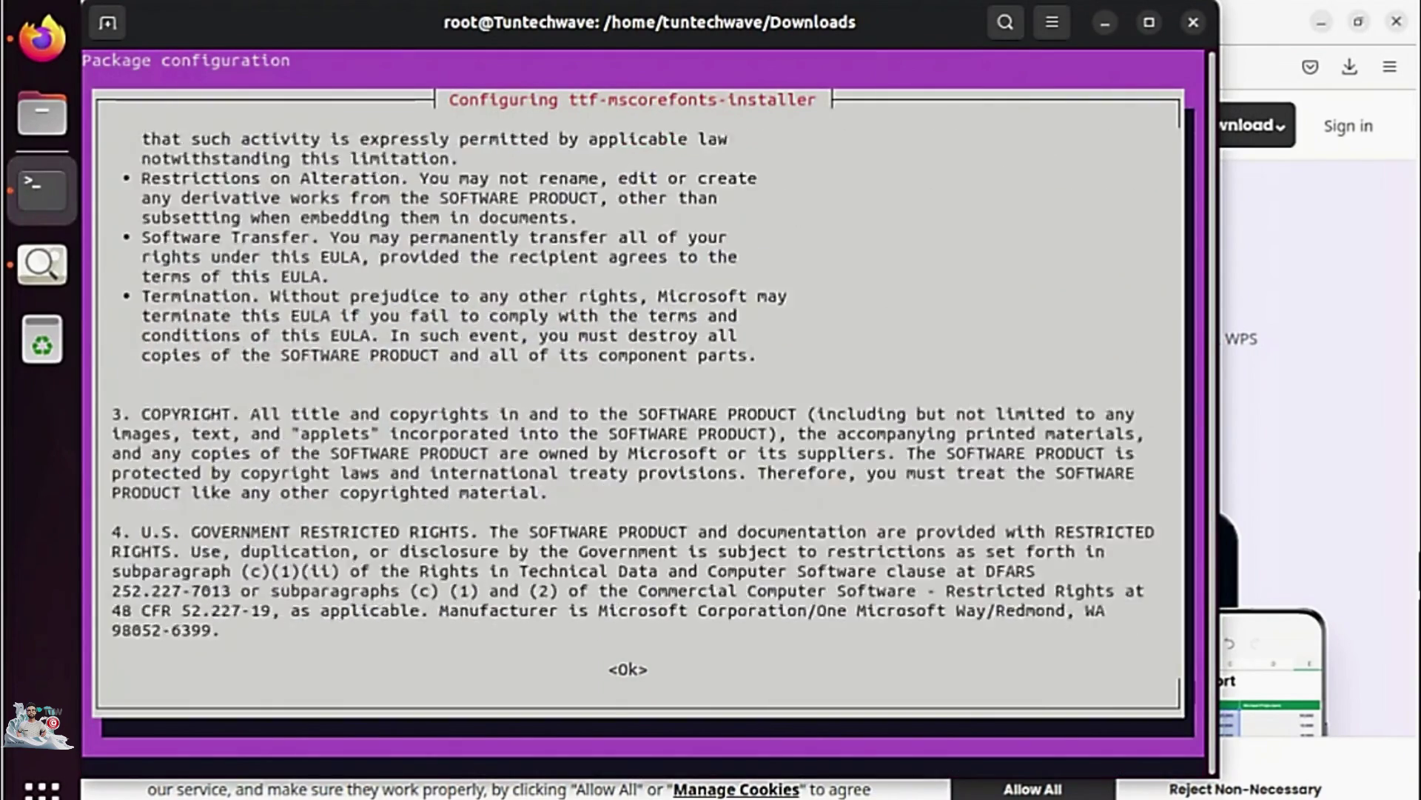
pyautogui.press('Tab')
pyautogui.press('Return')
pyautogui.press('Left')
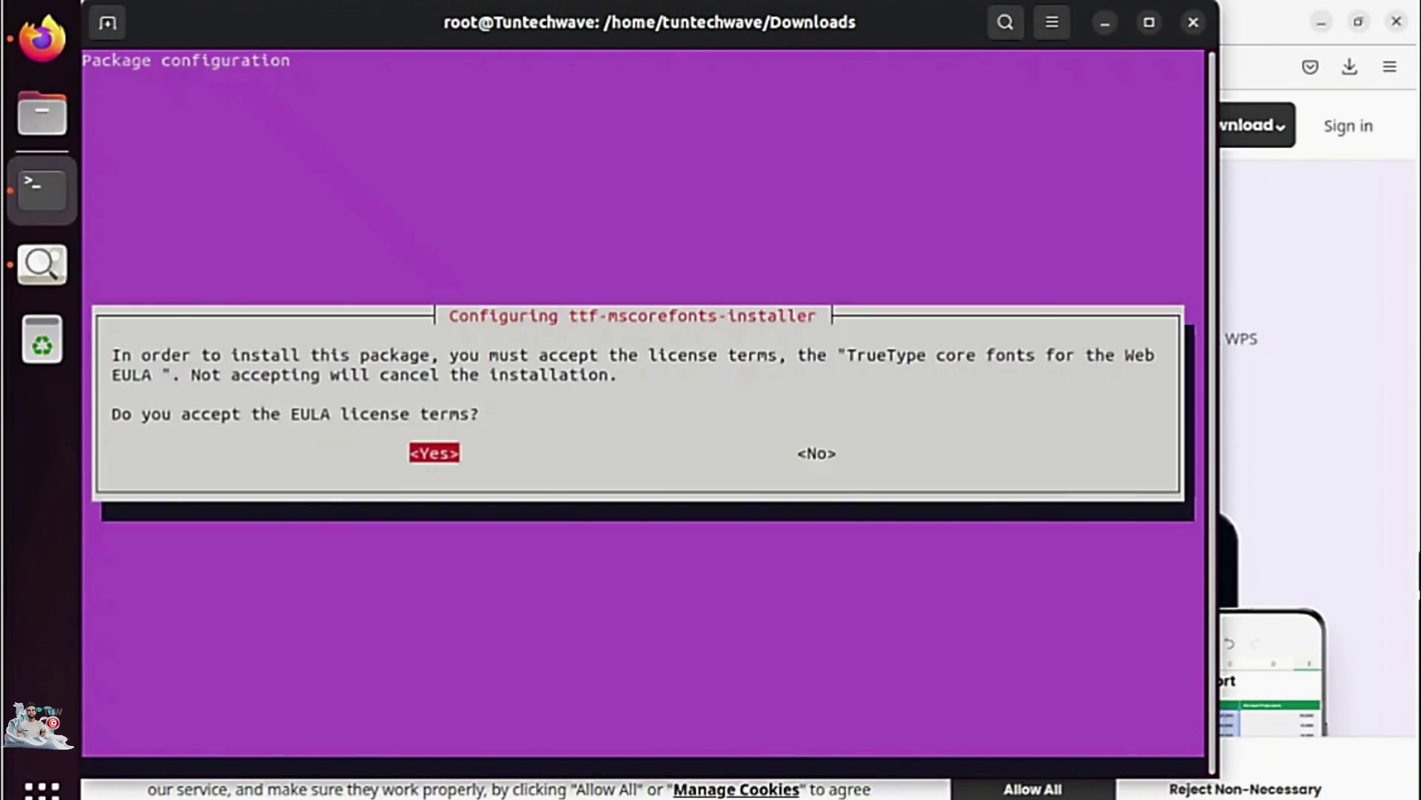
pyautogui.press('Return')
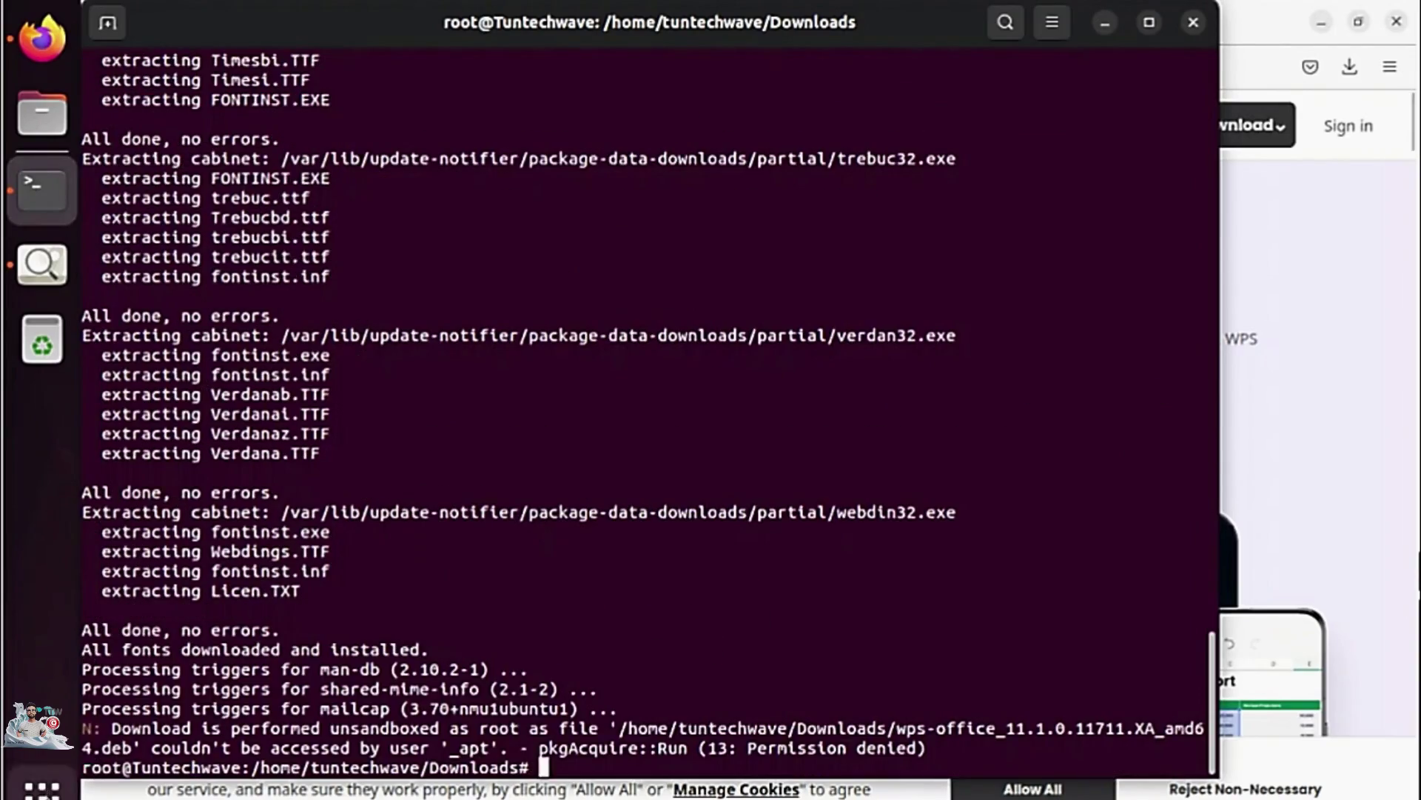
pyautogui.click(43, 786)
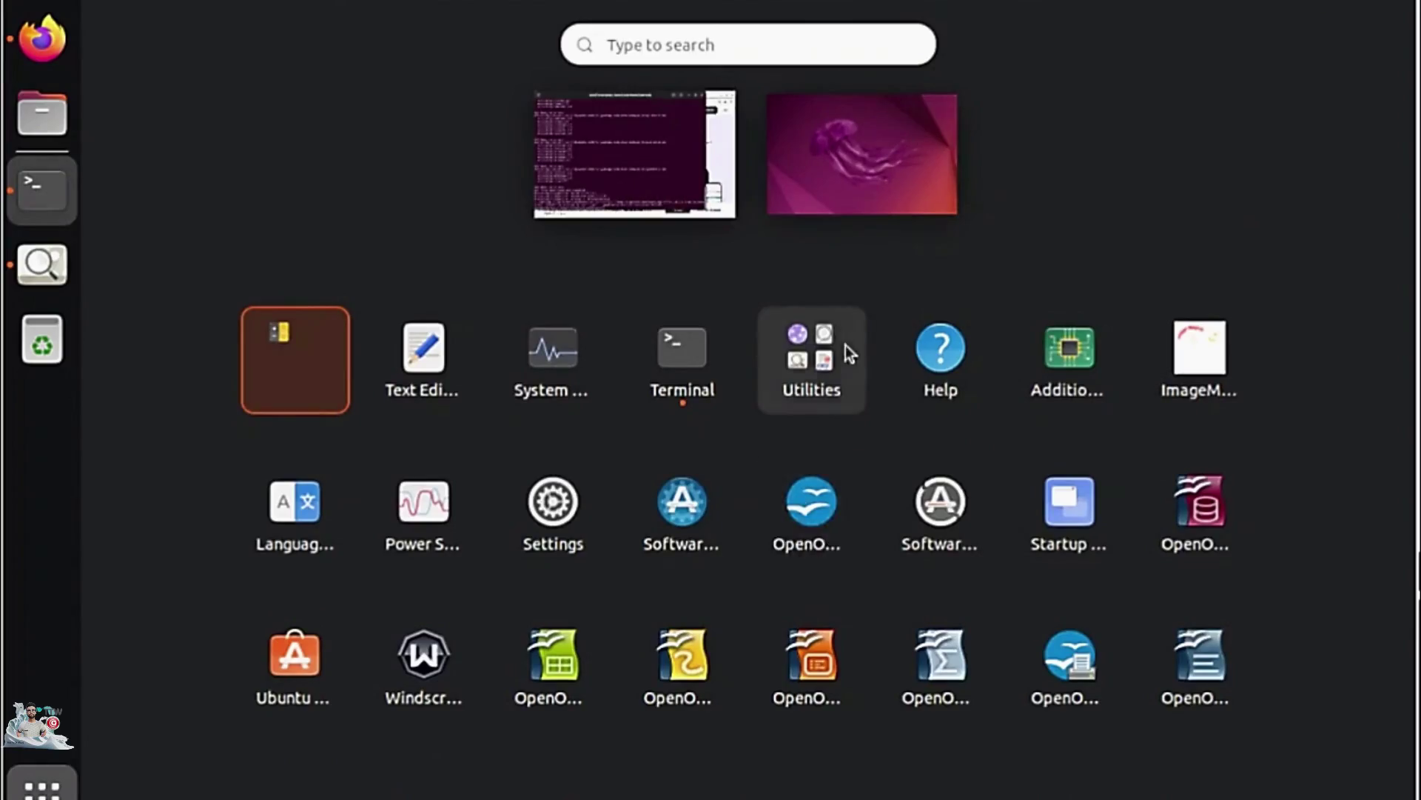
# Launch WPS Office and create a blank text document containing the word 'test'.
pyautogui.scroll(-2, 846, 345)
pyautogui.click(322, 348)
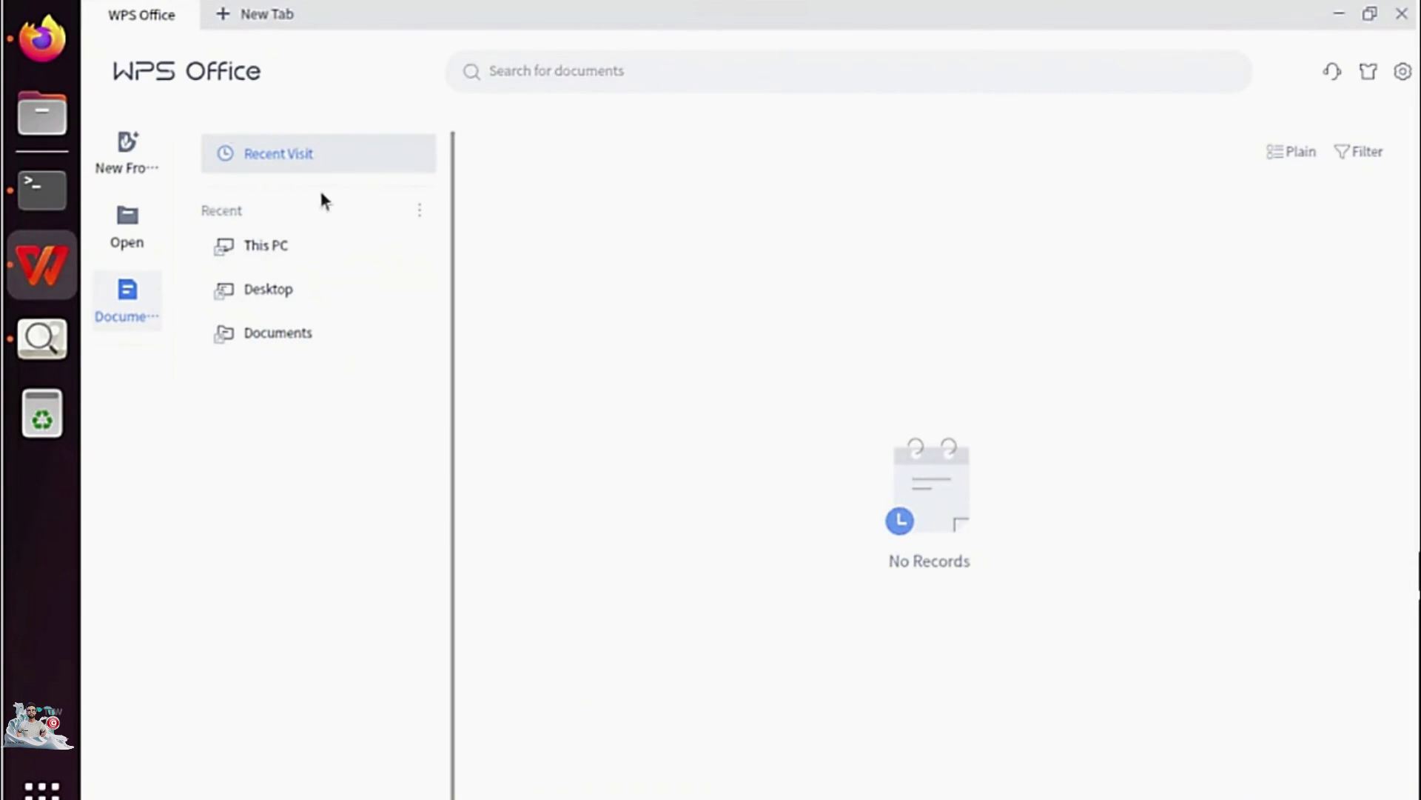
pyautogui.click(254, 16)
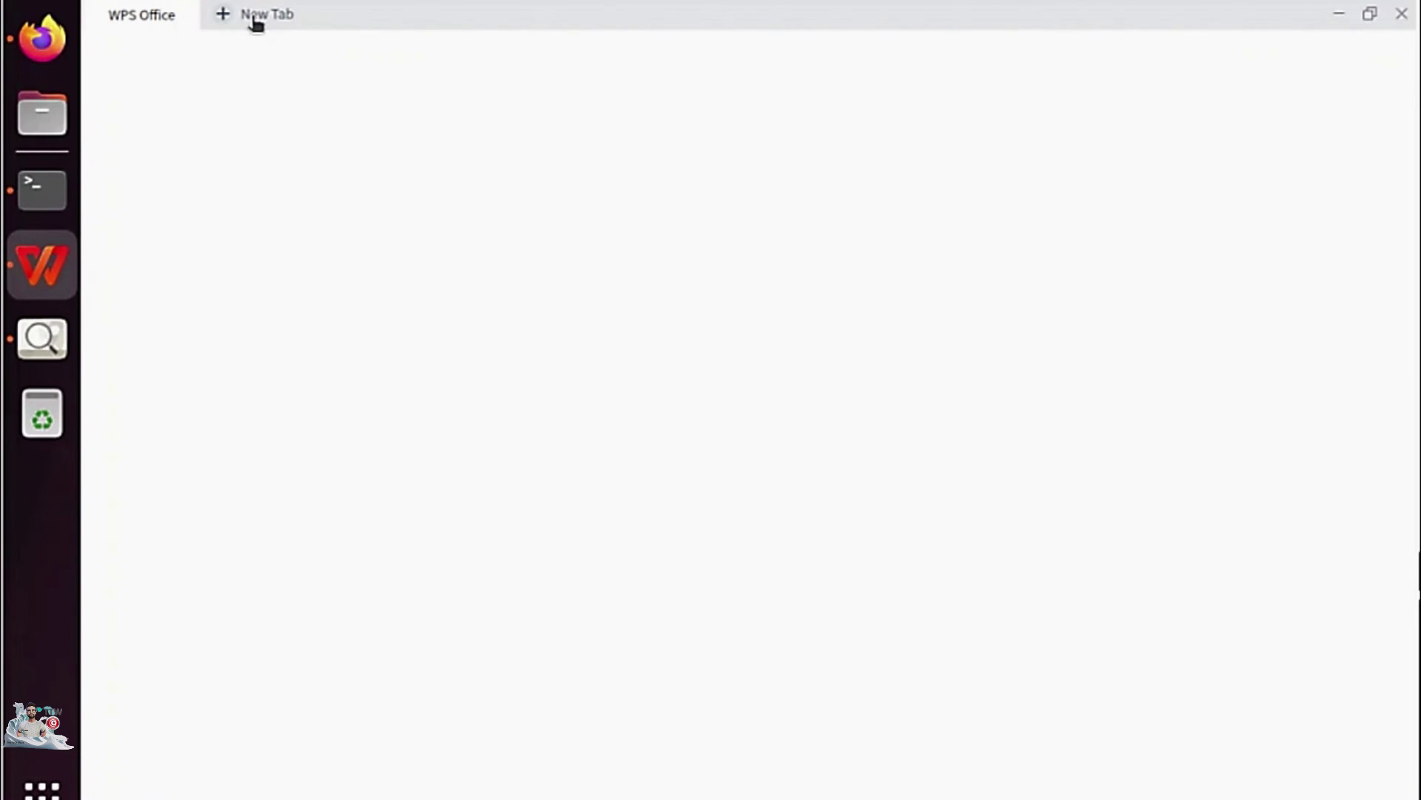
pyautogui.click(707, 68)
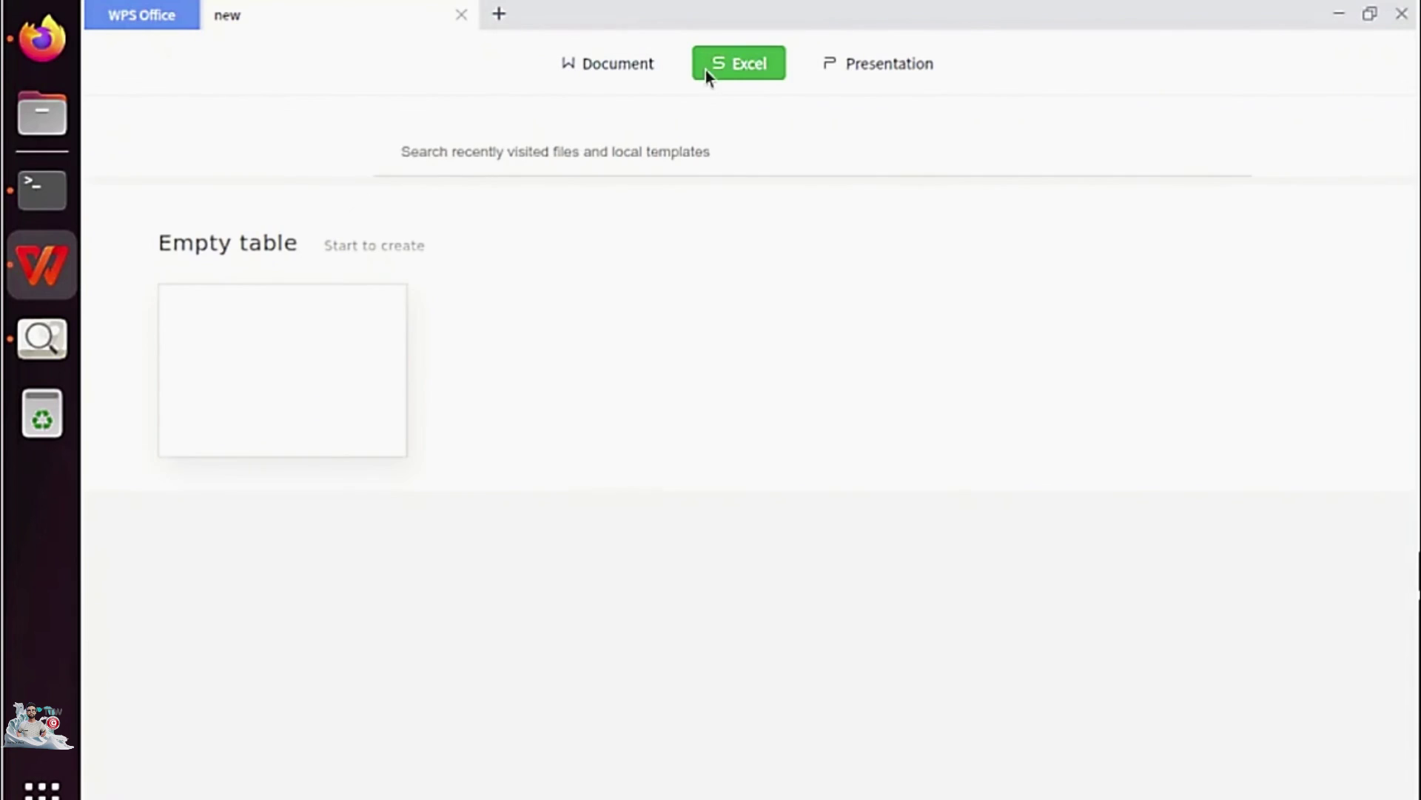
pyautogui.click(887, 66)
pyautogui.click(607, 59)
pyautogui.click(250, 382)
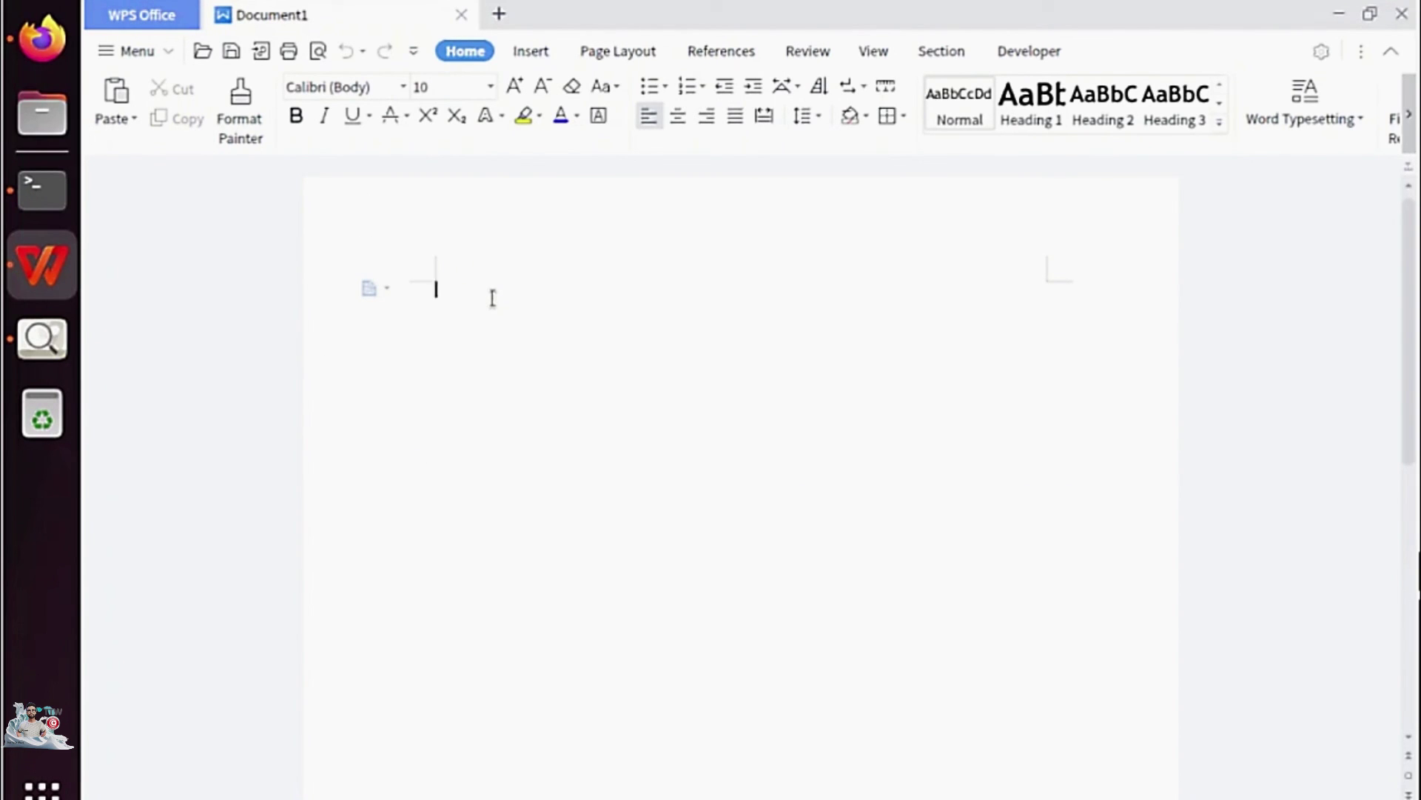
pyautogui.write('test')
# Check that Save As defaults to Word .docx, cancel it, and open another new-file page.
pyautogui.click(231, 51)
pyautogui.click(281, 213)
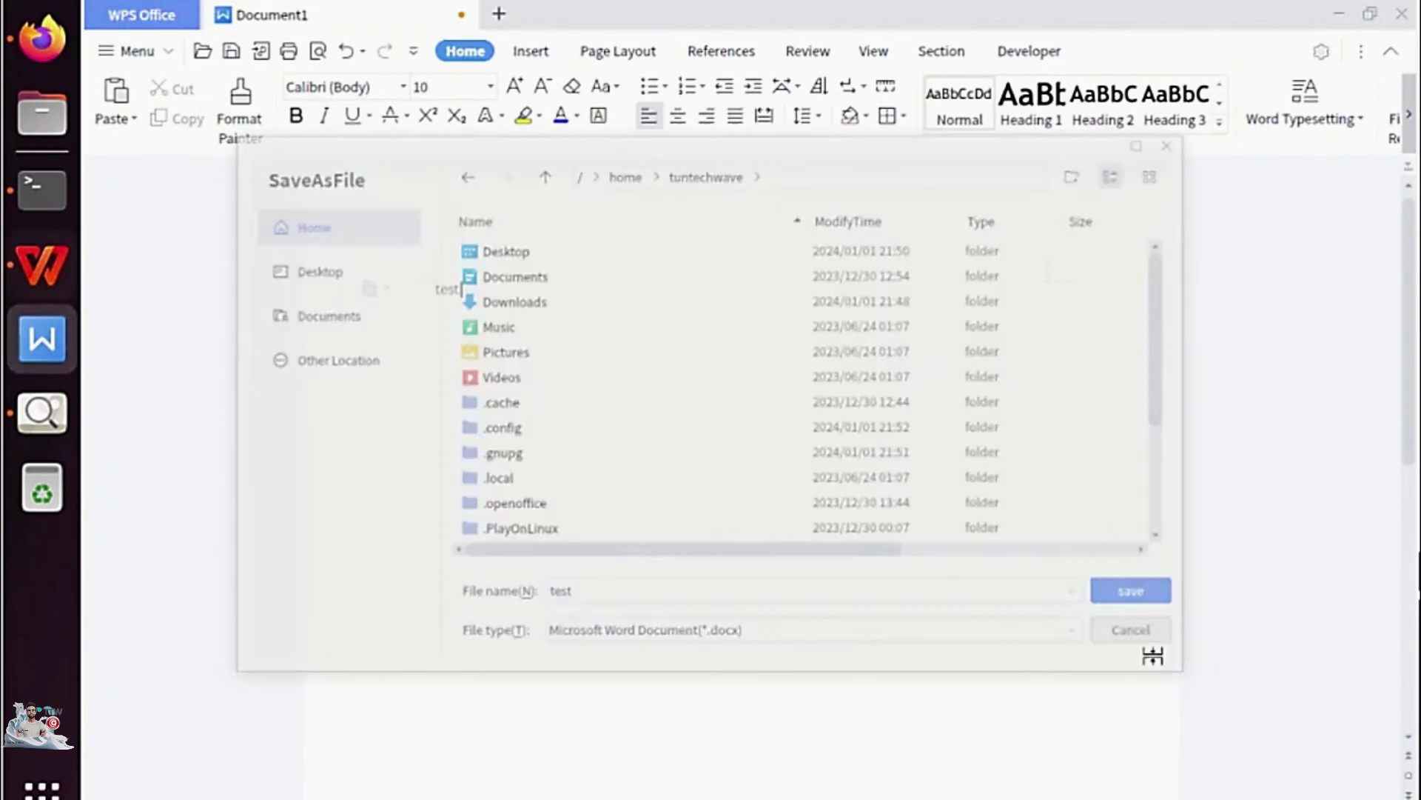
pyautogui.click(1163, 649)
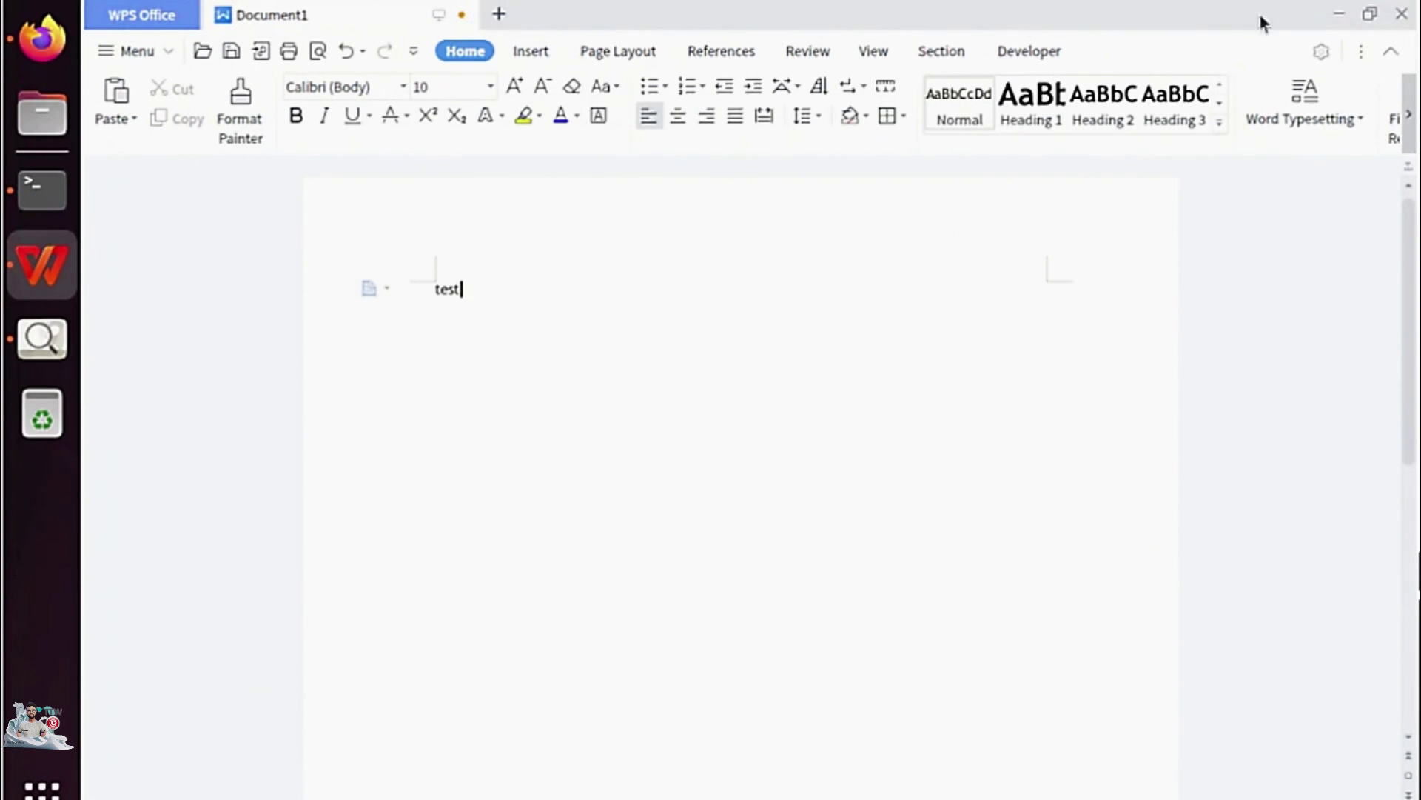
pyautogui.click(154, 28)
pyautogui.click(499, 15)
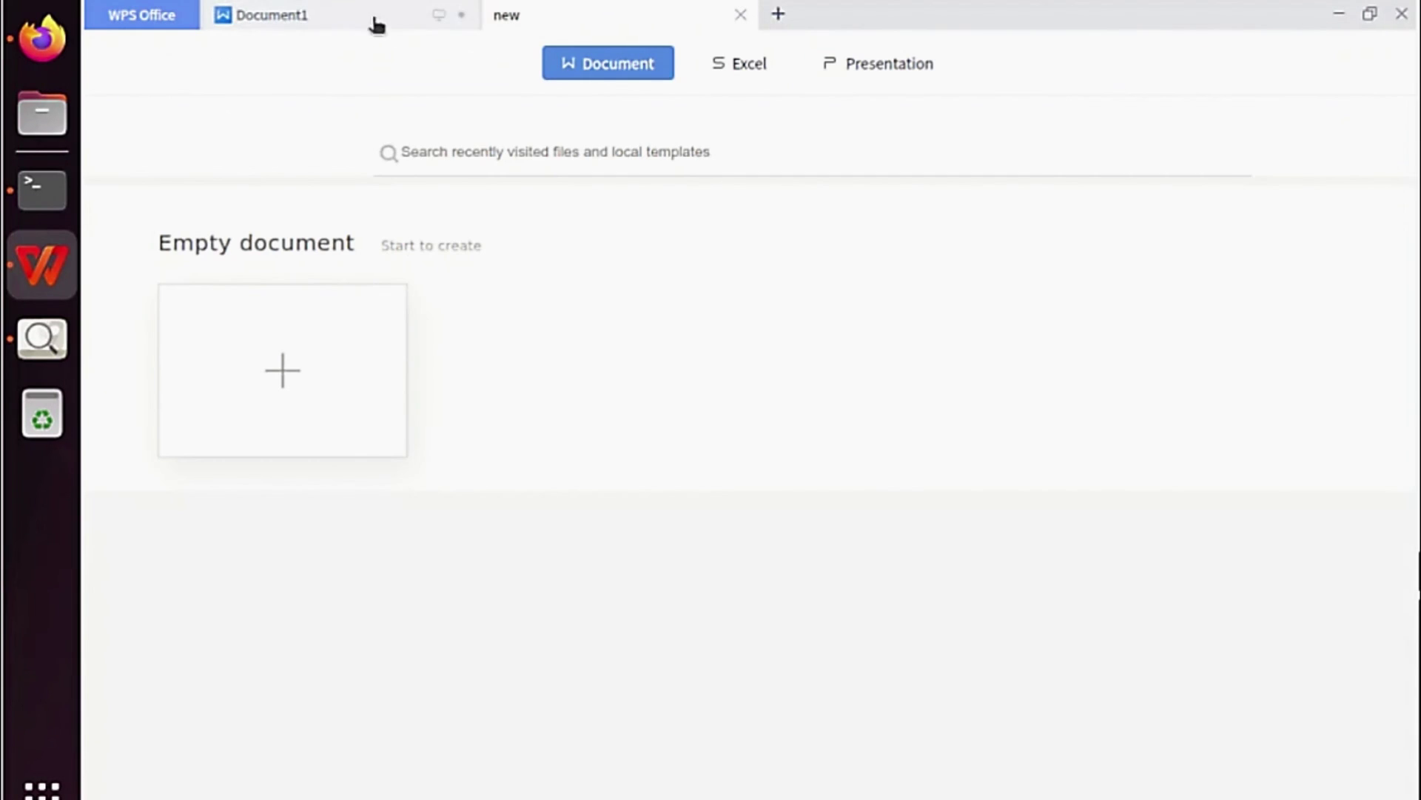
# Create a blank spreadsheet with 'test' in cell A1, checking then cancelling Save As.
pyautogui.click(739, 63)
pyautogui.click(286, 365)
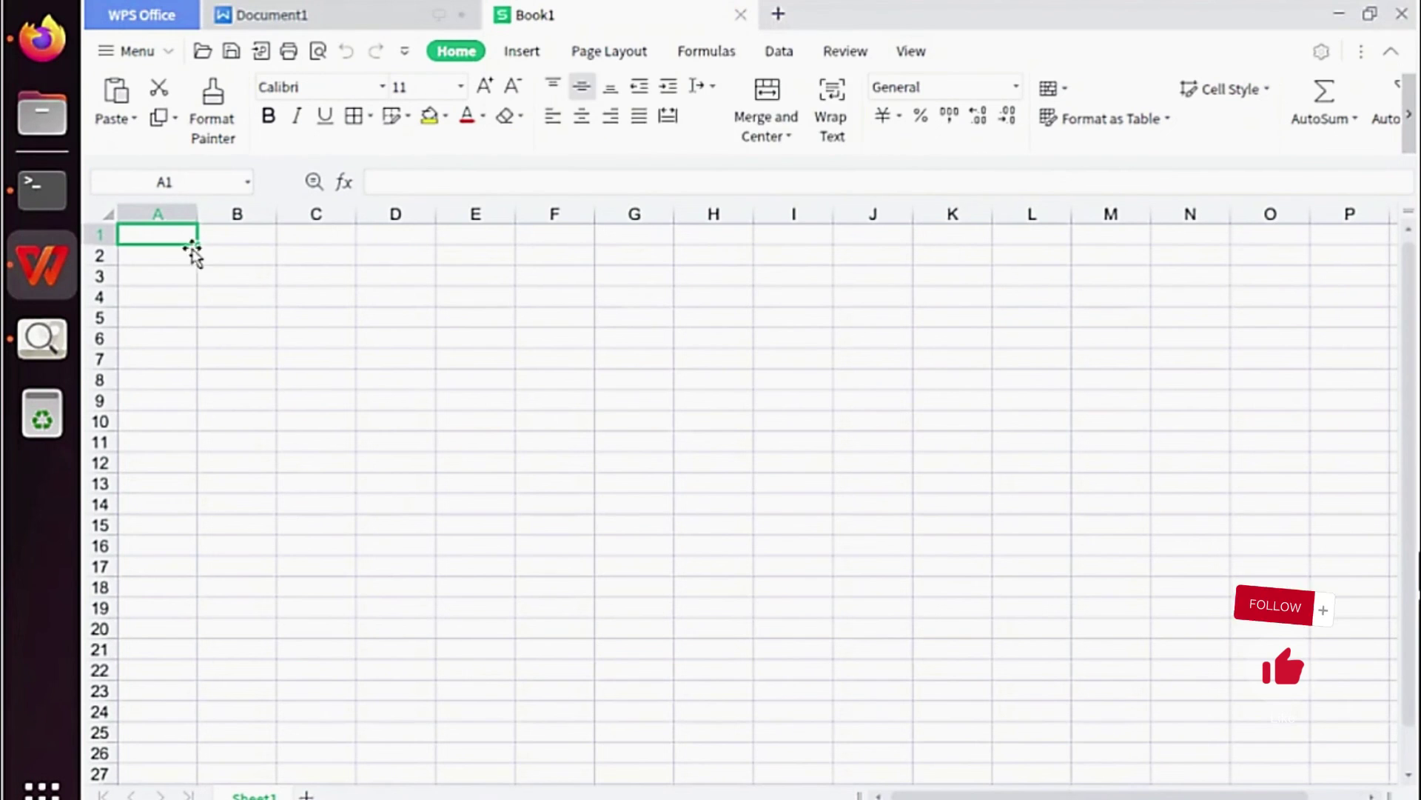
pyautogui.write('trest')
pyautogui.click(215, 333)
pyautogui.click(232, 51)
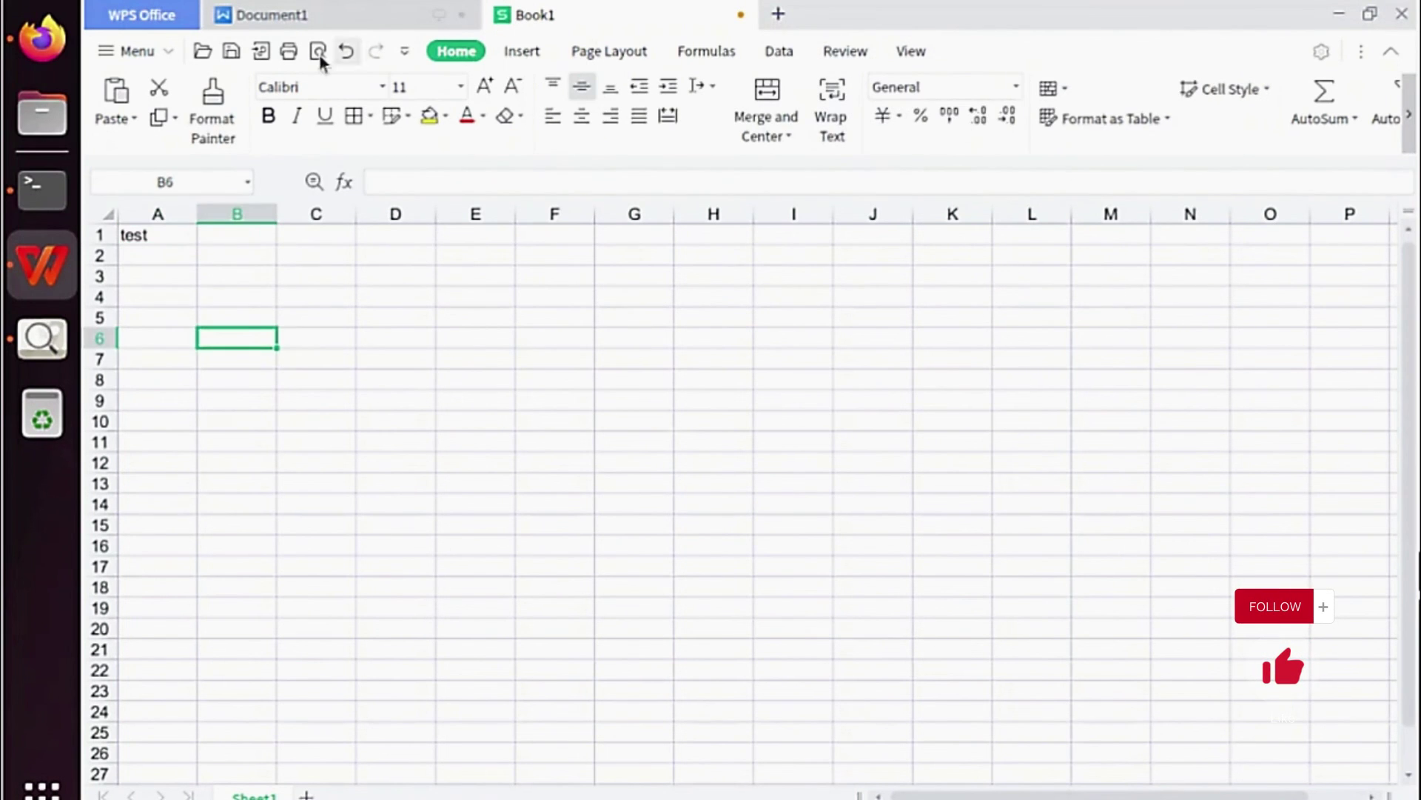
pyautogui.click(1200, 652)
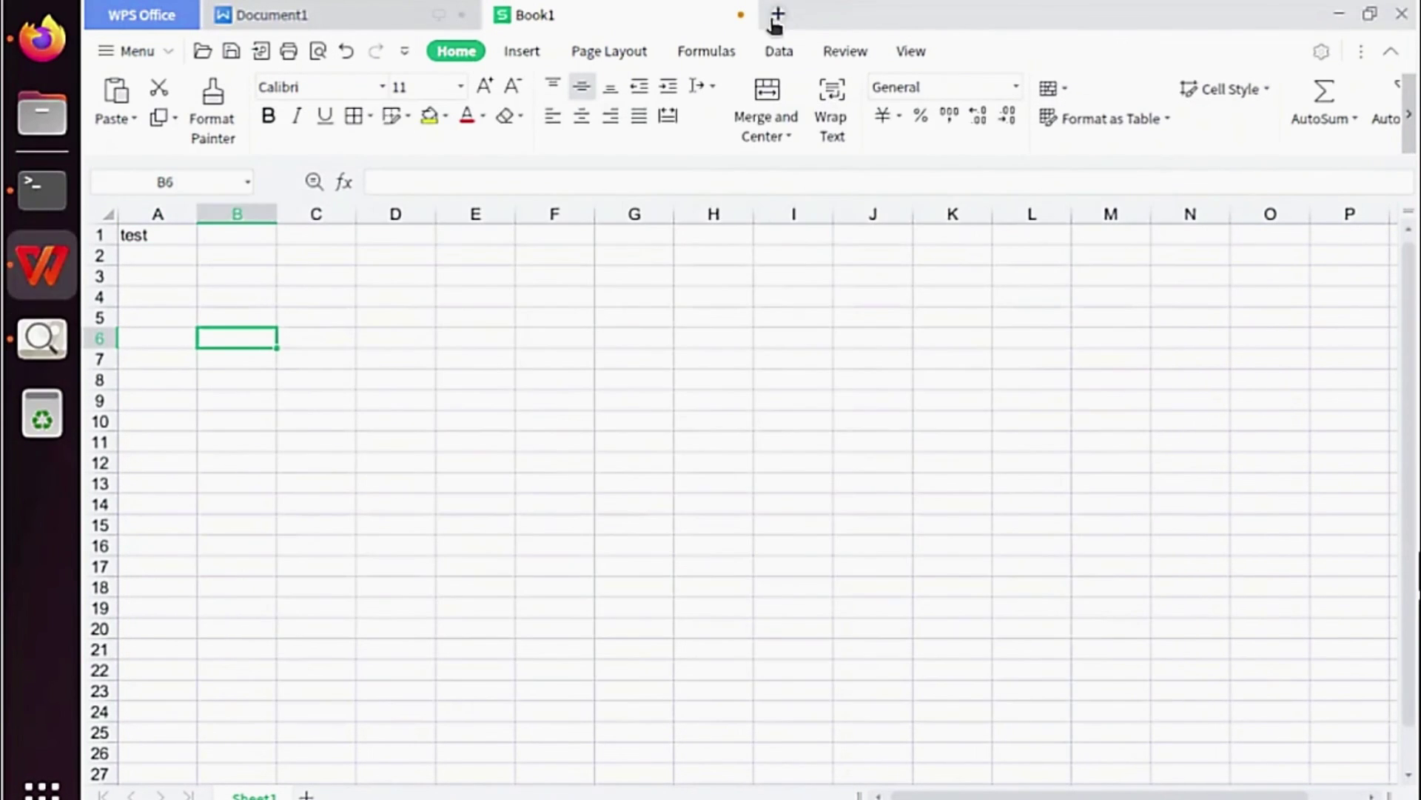
# Create a blank presentation and add a text box reading 'test' to the first slide.
pyautogui.click(778, 13)
pyautogui.click(878, 65)
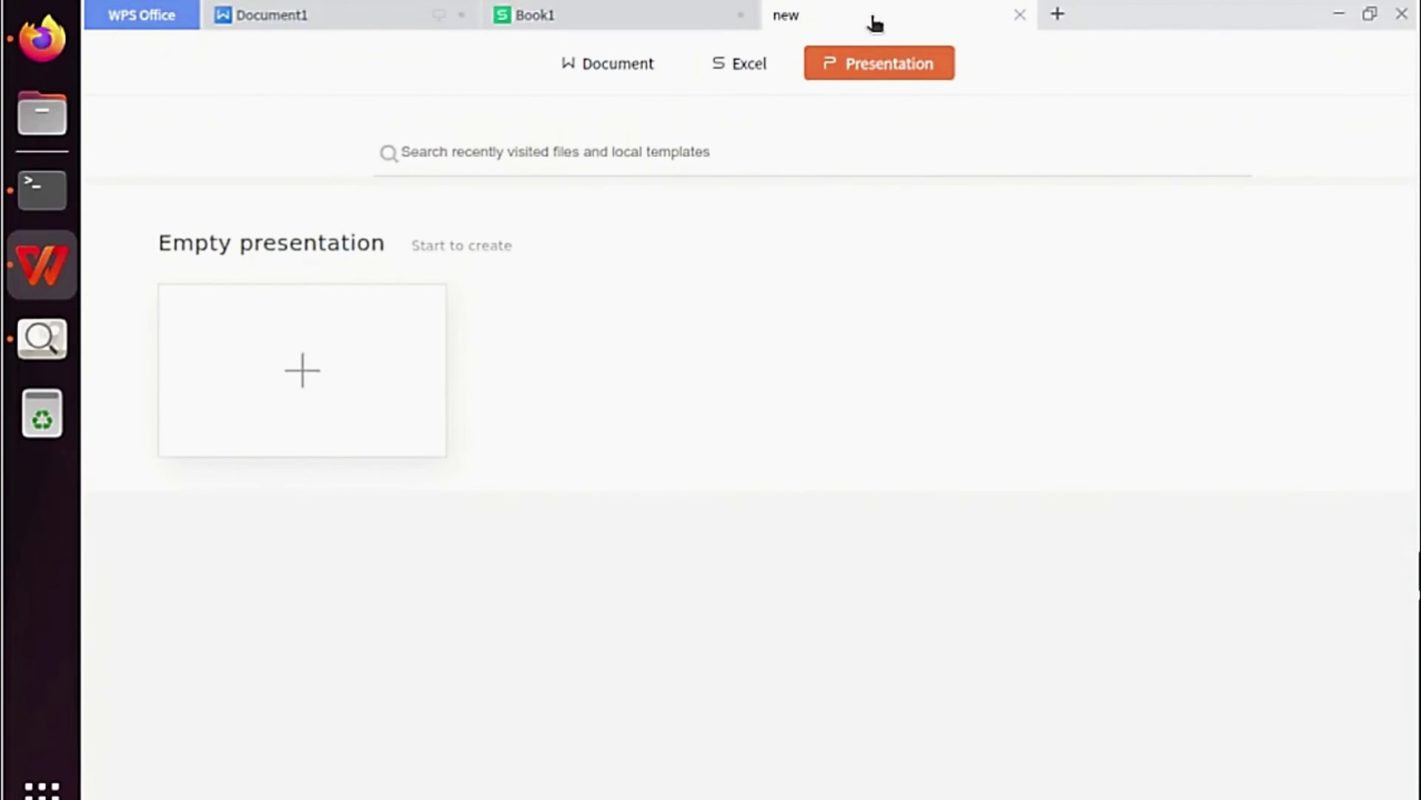
pyautogui.click(311, 403)
pyautogui.click(631, 90)
pyautogui.click(588, 290)
pyautogui.write('test')
pyautogui.click(455, 201)
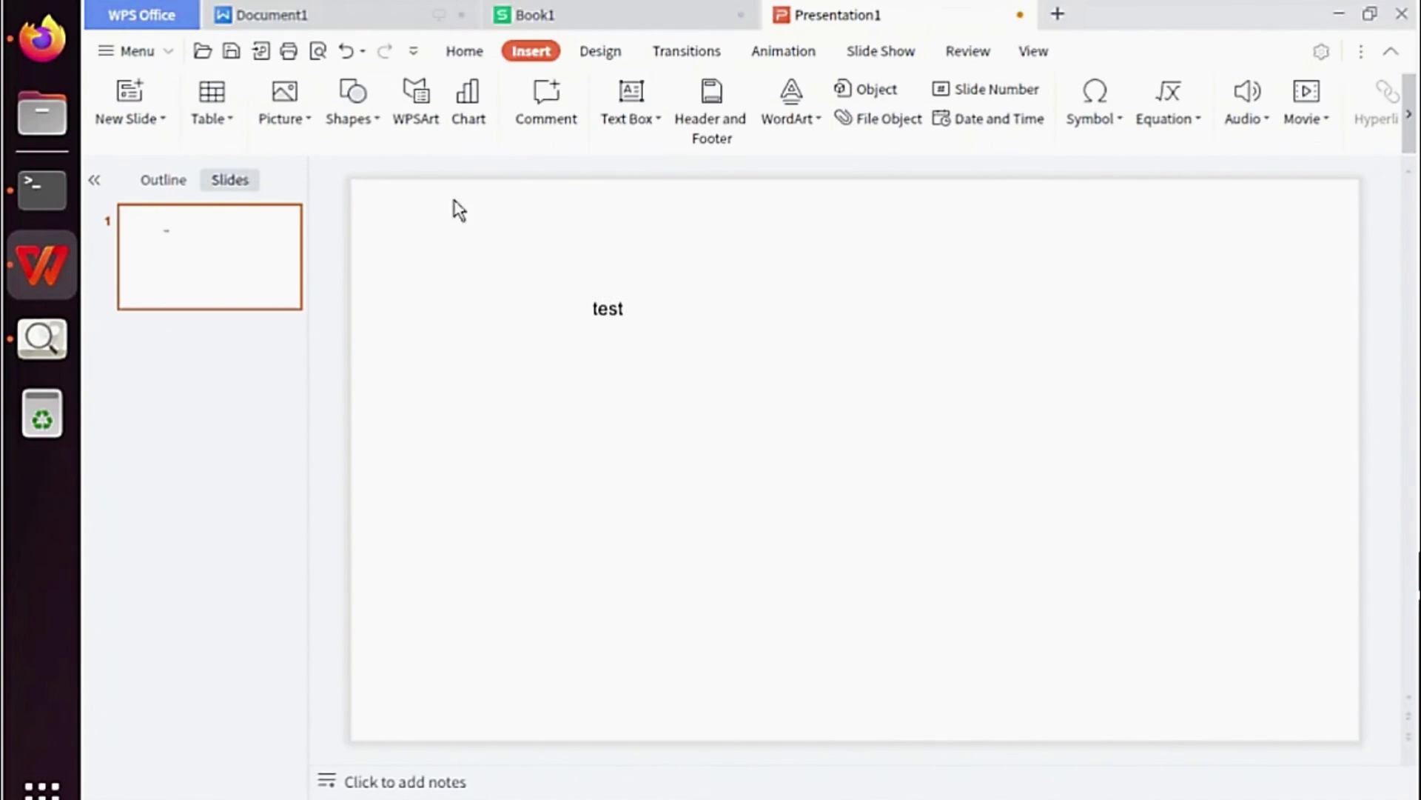